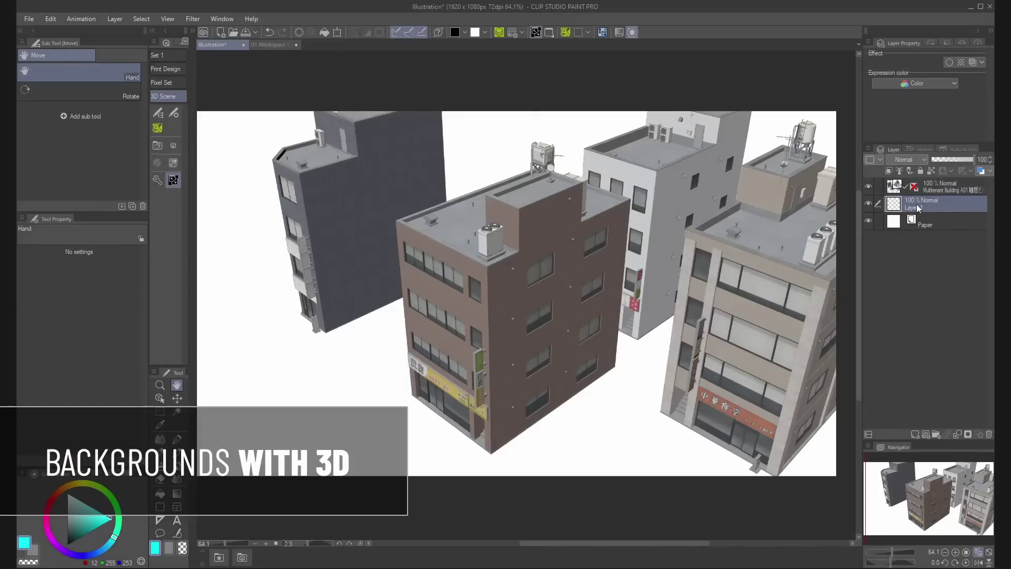
# Add the 電柱E_T03 utility pole 3D material to the scene of multitenant buildings.
pyautogui.click(219, 556)
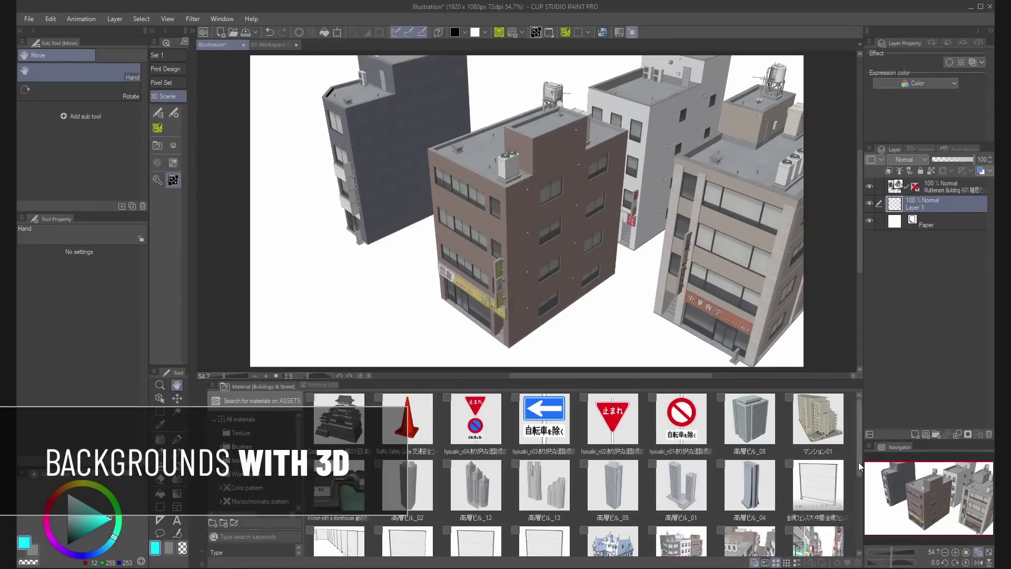
pyautogui.moveTo(858, 466); pyautogui.dragTo(858, 530)
pyautogui.click(404, 503)
pyautogui.click(811, 561)
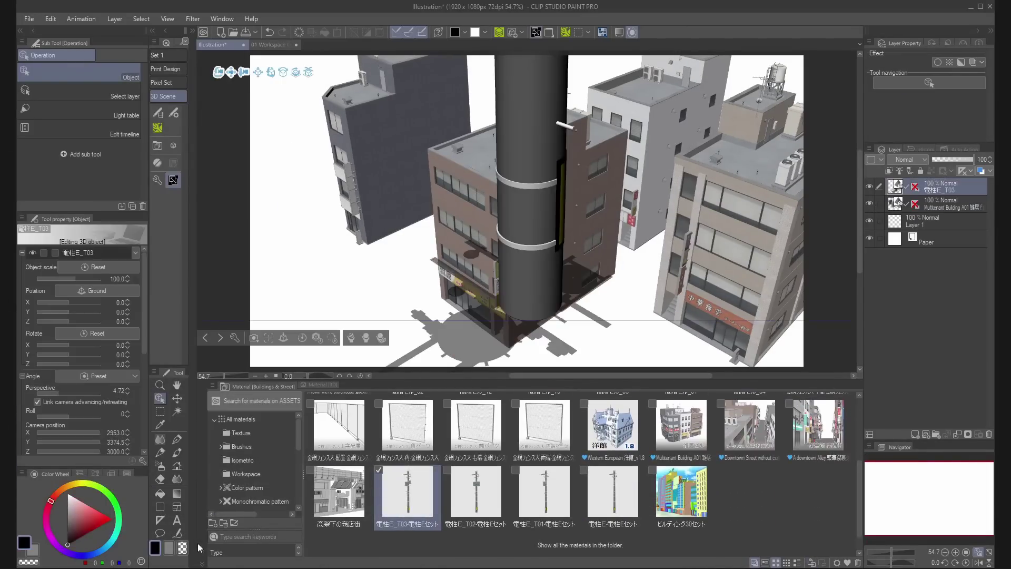
pyautogui.click(201, 550)
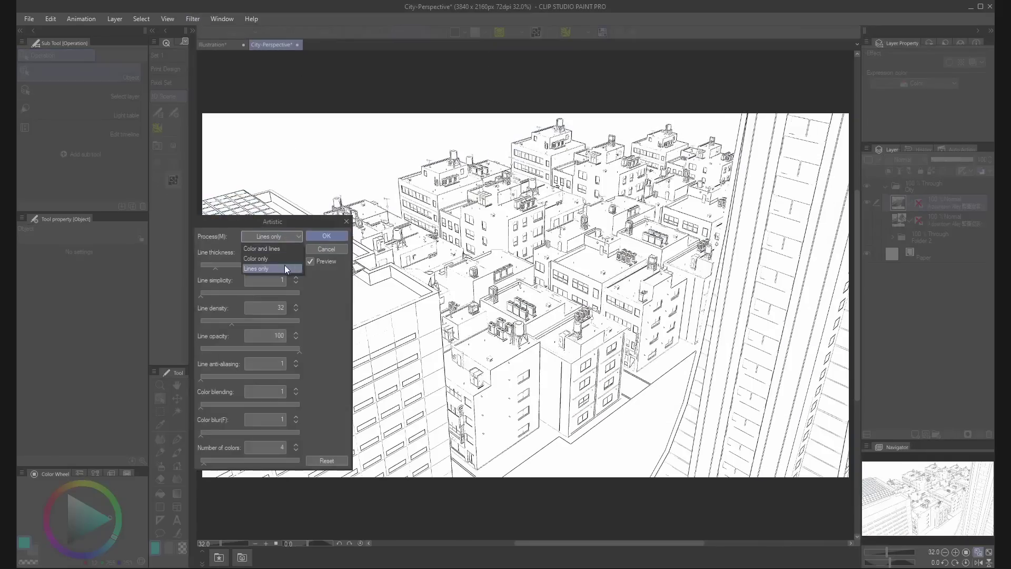
# Set the Artistic filter to process the city image as Lines only.
pyautogui.click(283, 263)
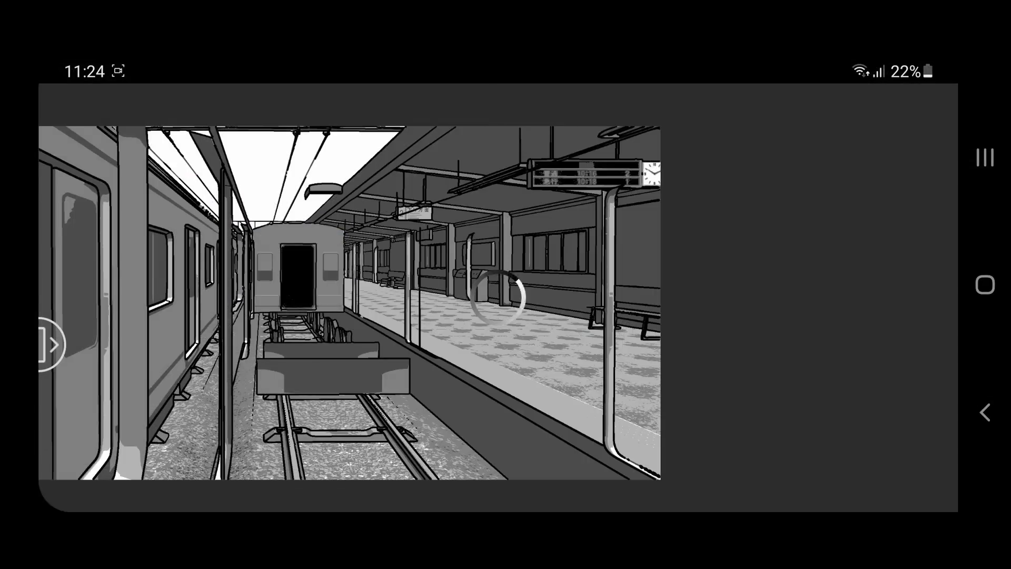
pyautogui.click(894, 141)
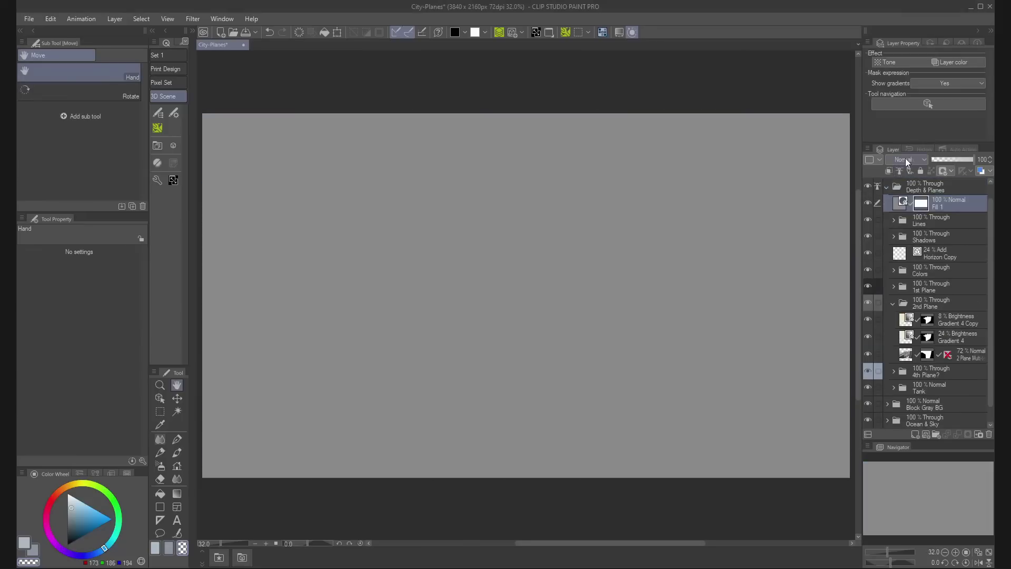
# Change the blending mode of the Fill 1 layer in the Depth & Planes folder.
pyautogui.click(906, 159)
pyautogui.click(896, 431)
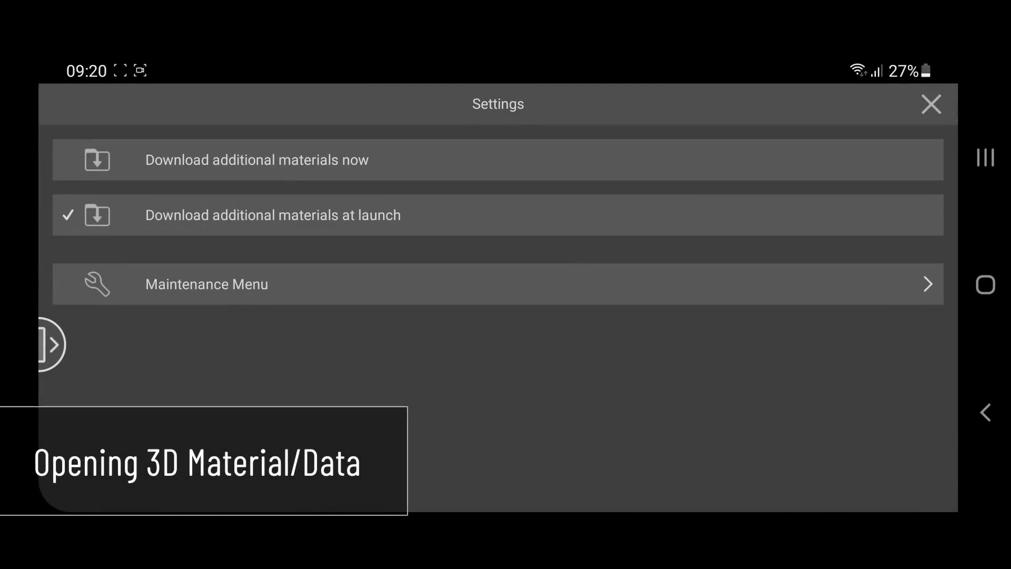
# Set additional materials to download at launch.
pyautogui.click(272, 215)
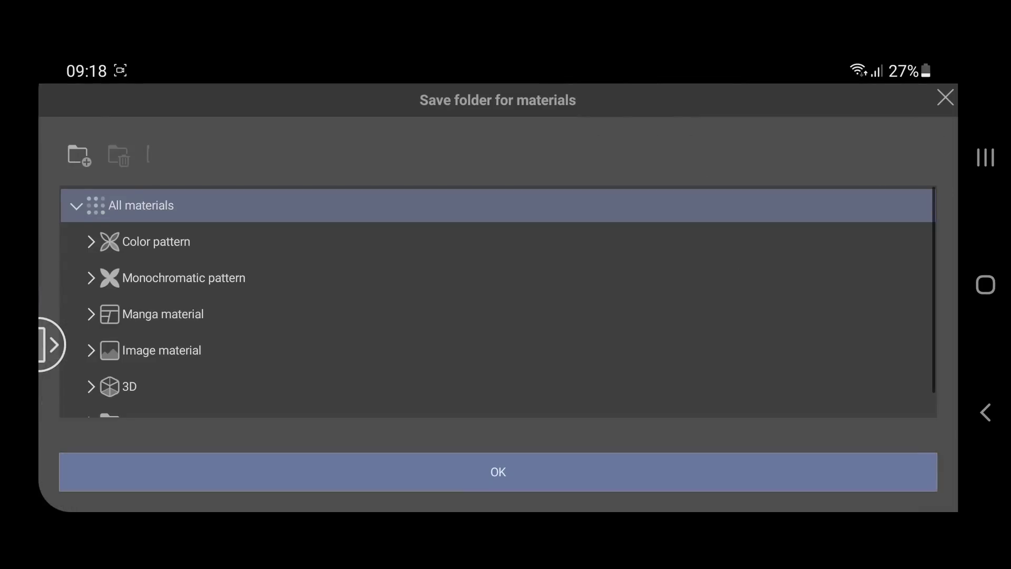
# Choose the Background folder under 3D as the save folder for materials.
pyautogui.scroll(-1, 498, 300)
pyautogui.click(129, 362)
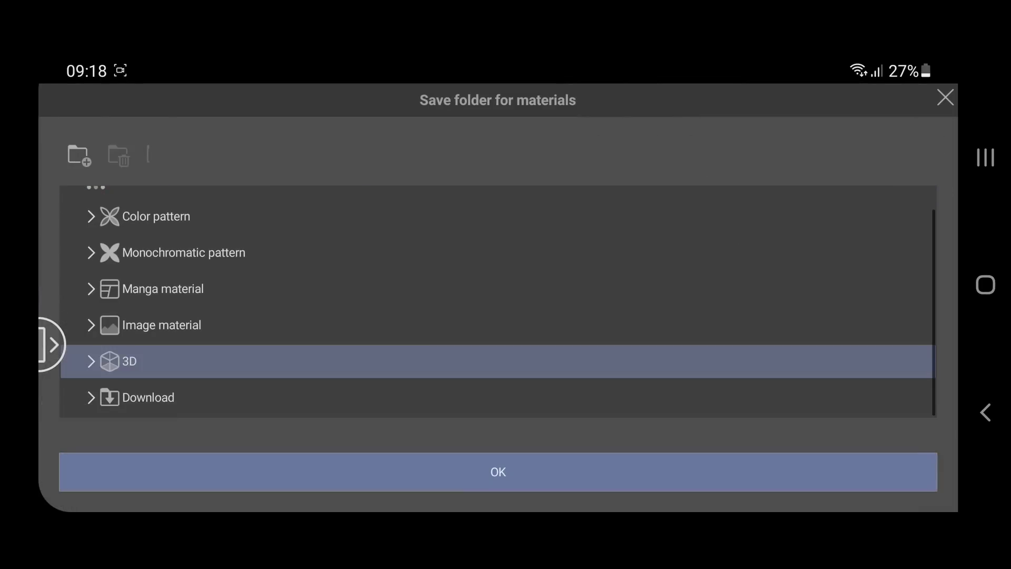
pyautogui.click(91, 362)
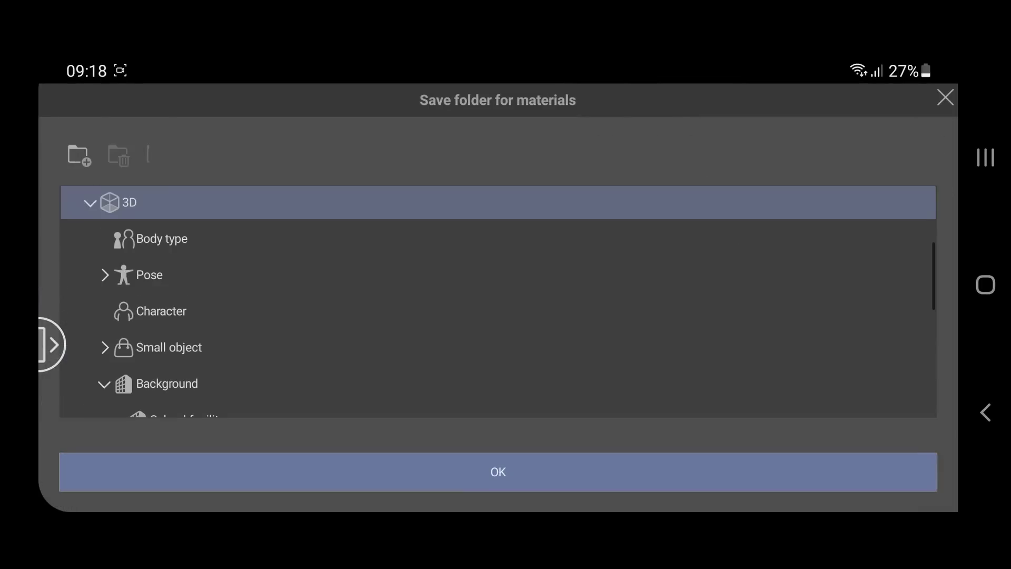
pyautogui.scroll(-2, 498, 301)
pyautogui.scroll(1, 498, 300)
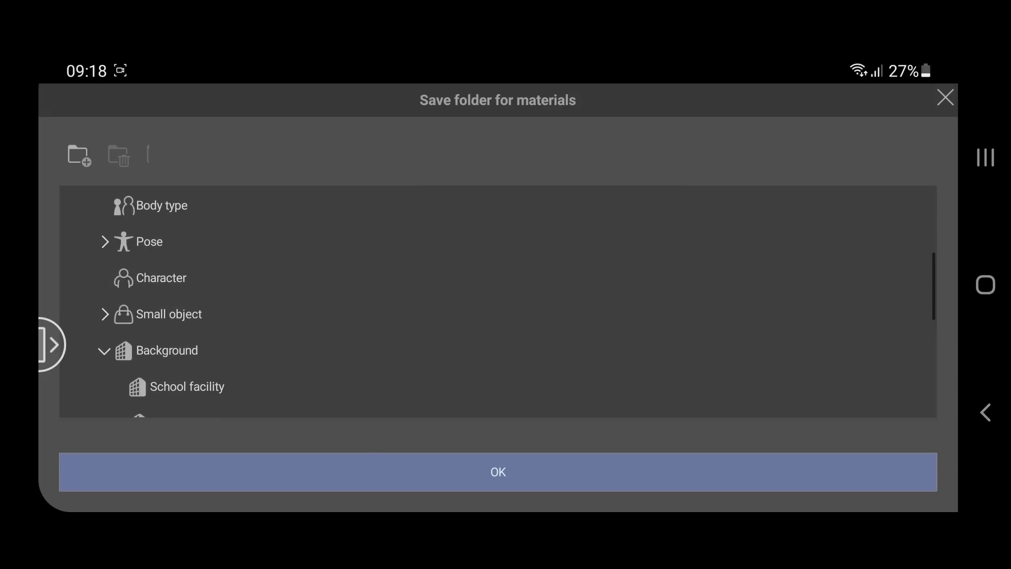
pyautogui.click(167, 350)
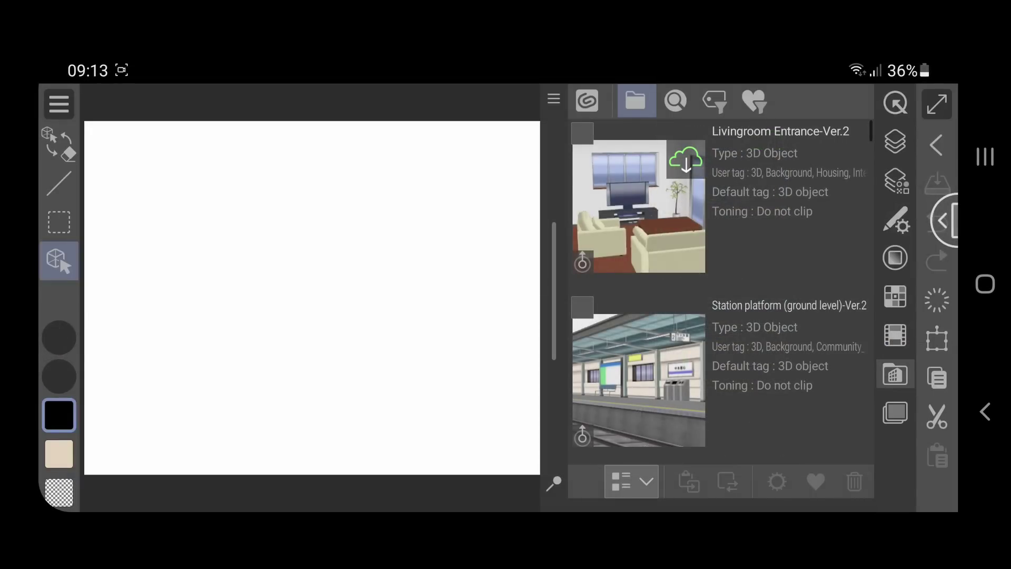
# Place the Station platform (ground level)-Ver.2 3D material on the blank canvas.
pyautogui.click(720, 379)
pyautogui.click(688, 481)
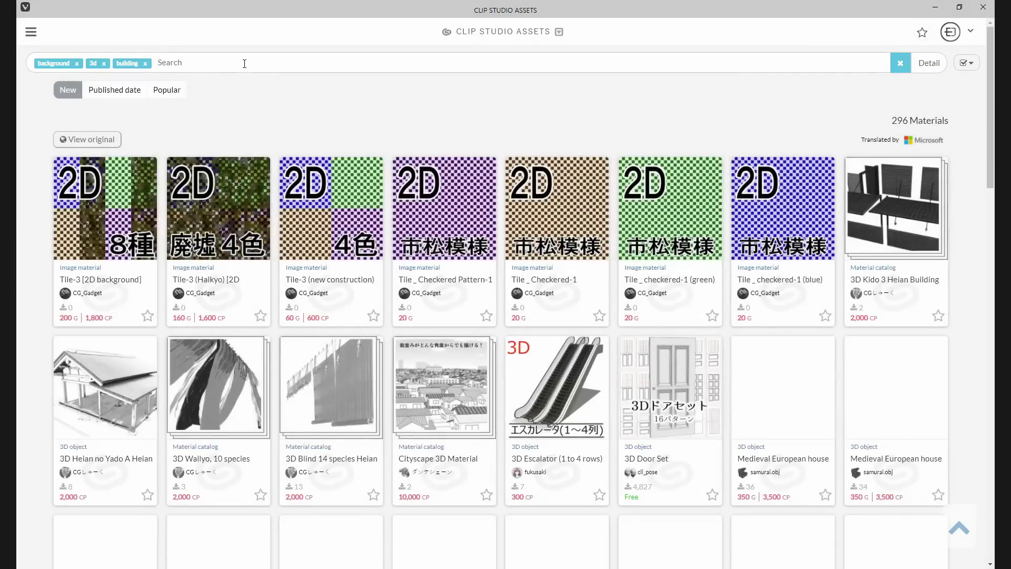
# Browse the CLIP STUDIO ASSETS materials tagged background, 3d and building.
pyautogui.scroll(-8, 295, 269)
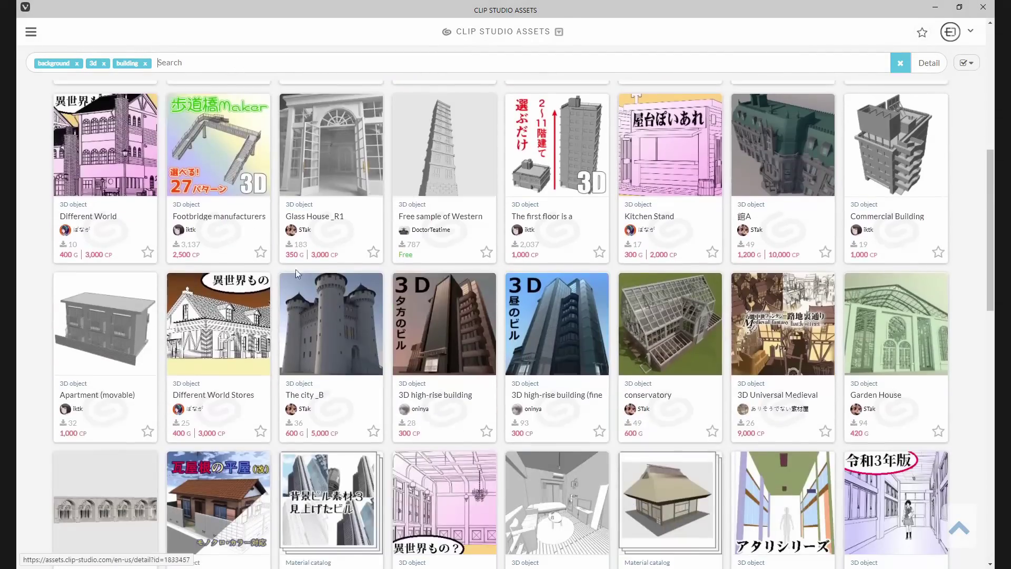
pyautogui.scroll(-10, 296, 269)
pyautogui.scroll(7, 226, 263)
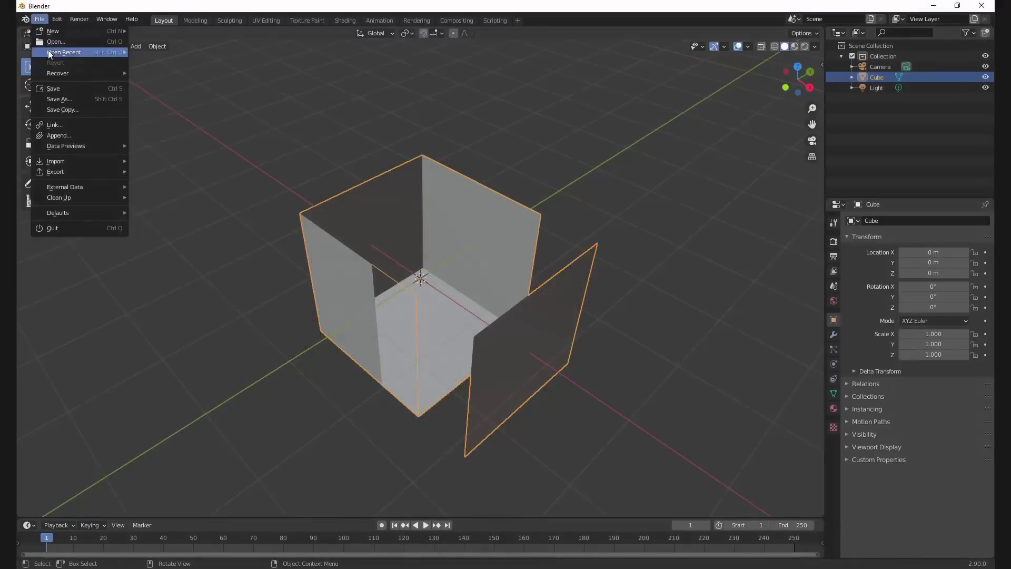
pyautogui.moveTo(110, 172)
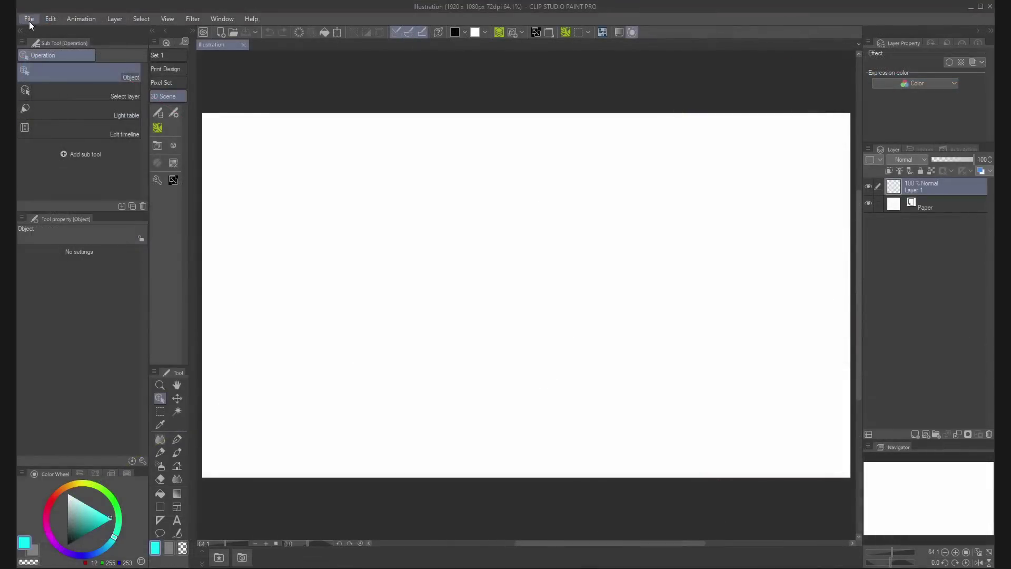
pyautogui.click(29, 20)
pyautogui.moveTo(194, 226)
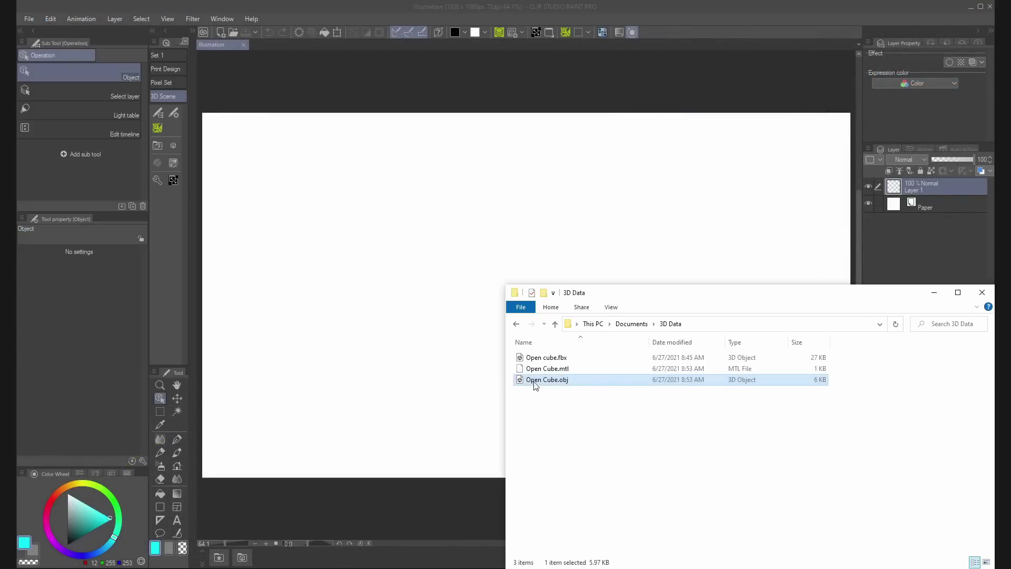
# Import Open Cube.obj from the 3D Data folder onto the blank canvas as a 3D object.
pyautogui.moveTo(534, 386); pyautogui.dragTo(429, 279)
pyautogui.click(500, 494)
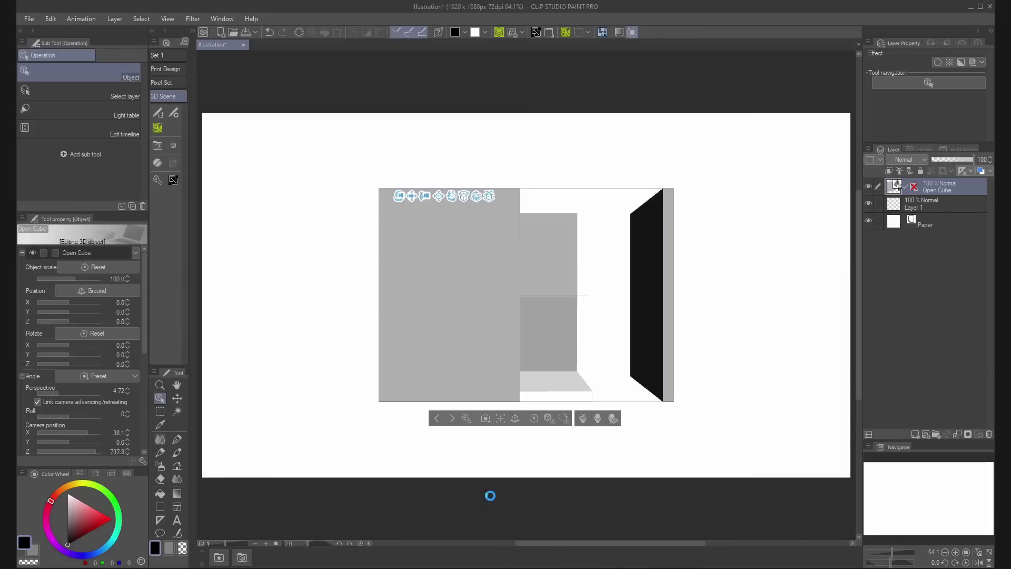
pyautogui.click(485, 494)
pyautogui.click(544, 496)
pyautogui.moveTo(764, 297); pyautogui.dragTo(787, 266)
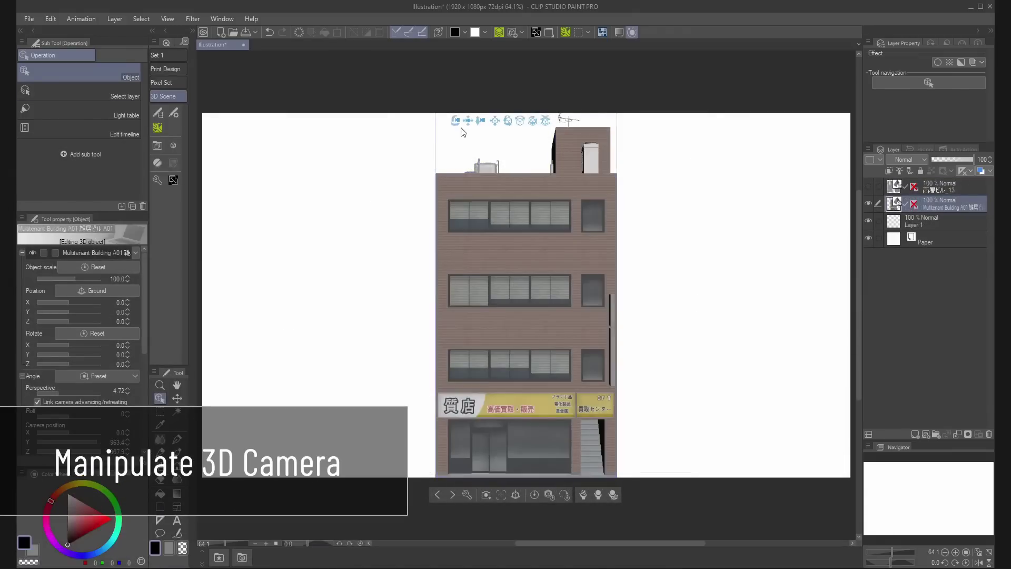
# Orbit the 3D camera around the multitenant building to an elevated three-quarter view of its front and lit side wall.
pyautogui.moveTo(455, 121); pyautogui.dragTo(485, 71)
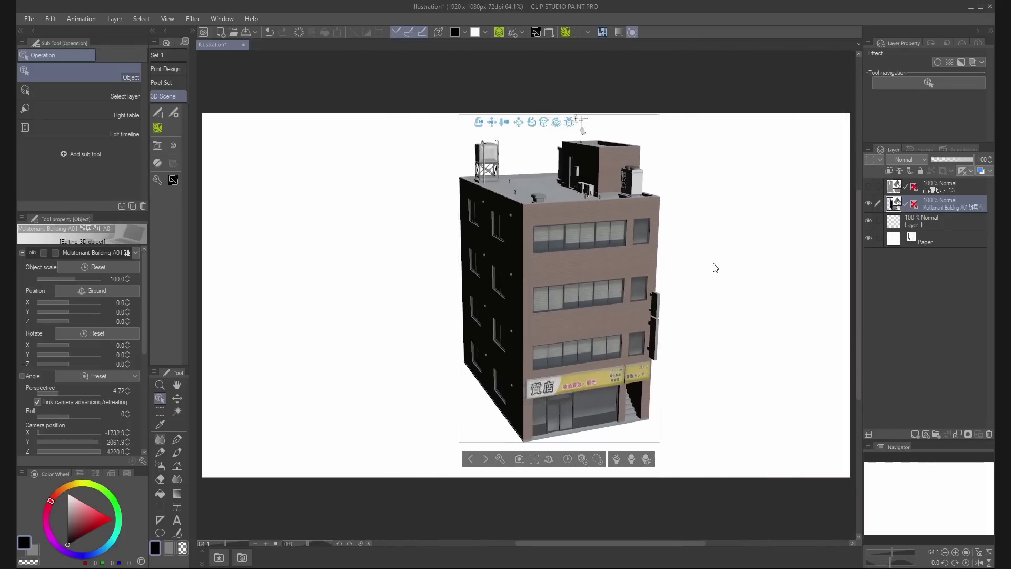
pyautogui.moveTo(729, 259); pyautogui.dragTo(604, 270)
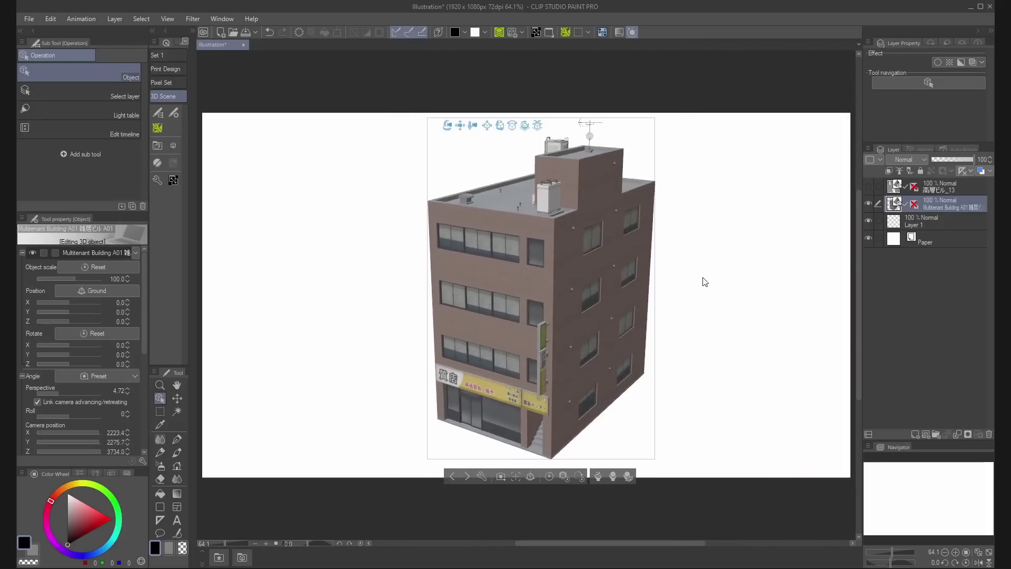
pyautogui.moveTo(702, 277); pyautogui.dragTo(636, 285)
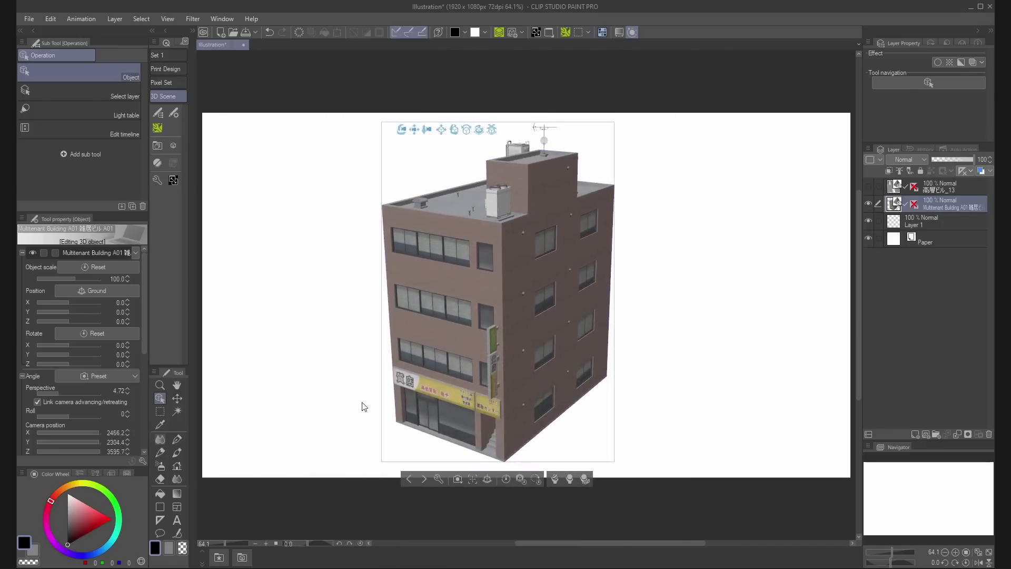
# Try several preset camera angles on the multitenant building, ending on a high diagonal view over its roof.
pyautogui.click(458, 480)
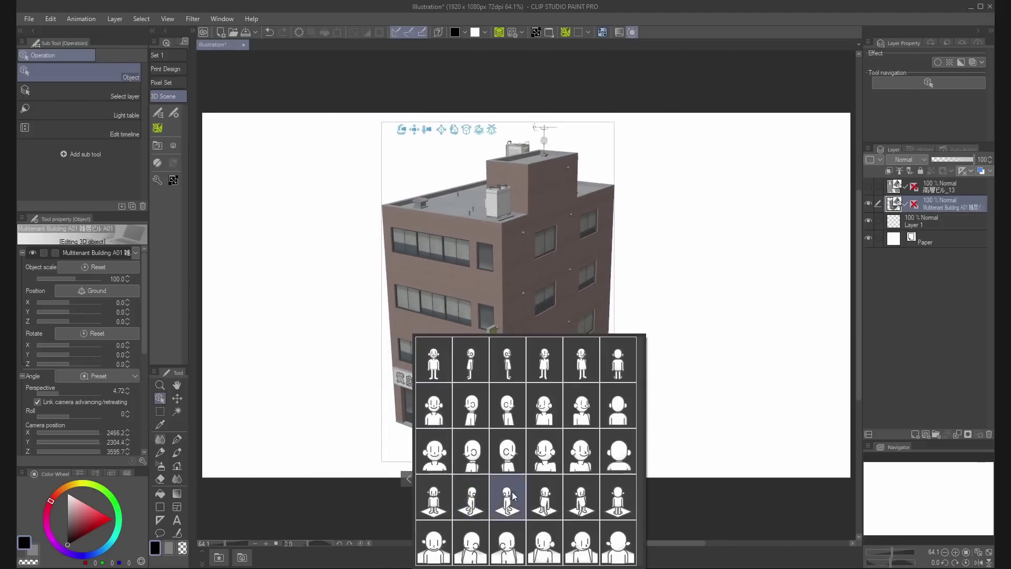
pyautogui.click(617, 404)
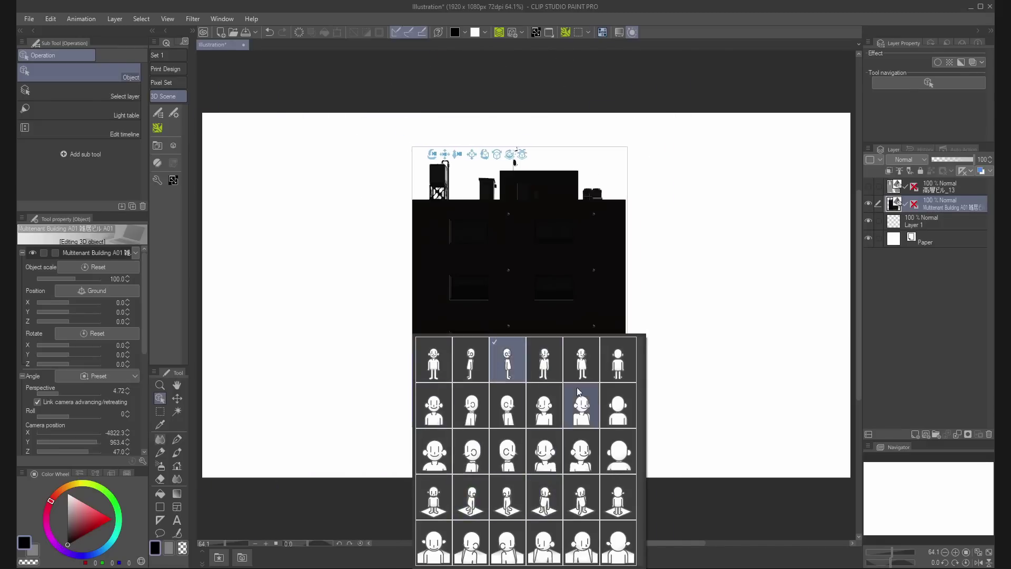
pyautogui.click(585, 460)
pyautogui.click(442, 501)
pyautogui.click(470, 537)
pyautogui.click(506, 541)
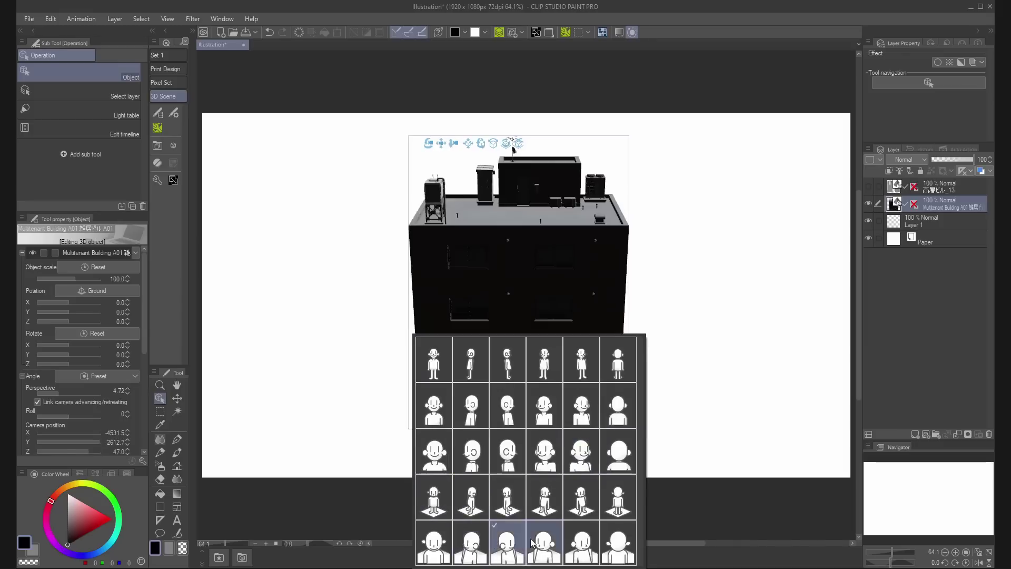
pyautogui.click(538, 541)
pyautogui.click(586, 513)
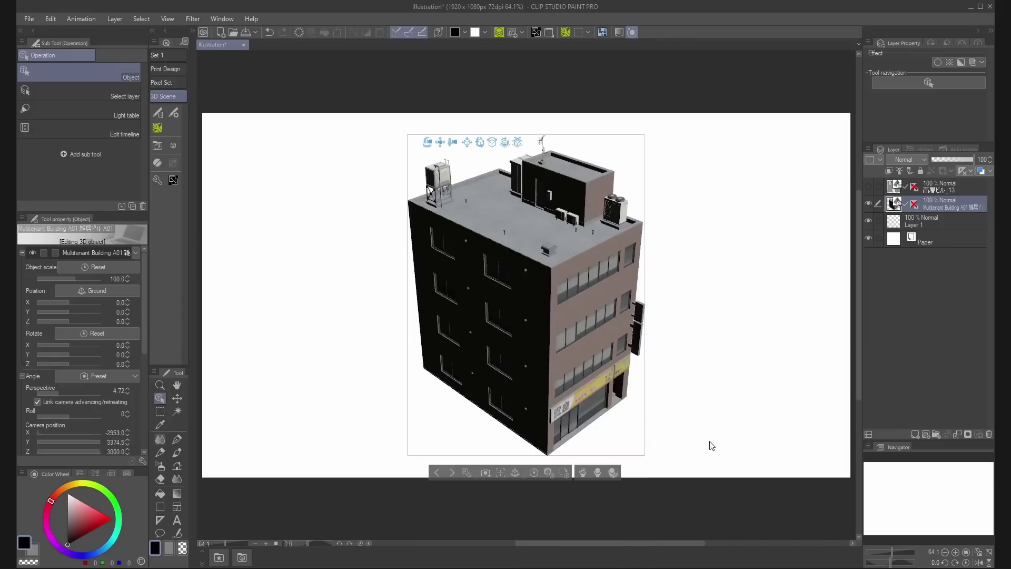
# Hide the multitenant building layer and show the 高層ビル_13 high-rise layer.
pyautogui.click(940, 187)
pyautogui.click(868, 203)
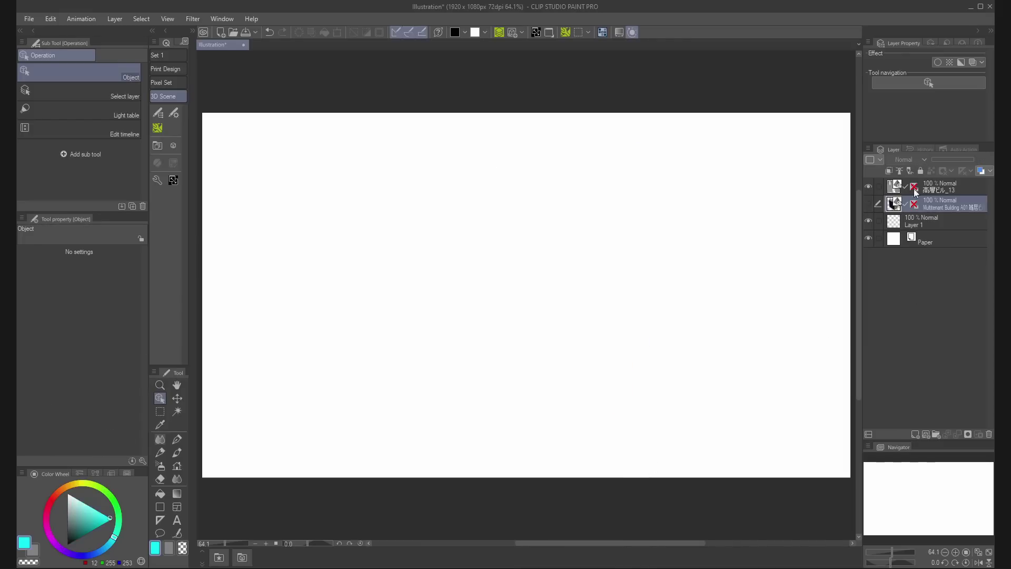
pyautogui.click(868, 186)
# Apply the high-rise model's own camera presets in turn: アオリ1, アオリ2, アオリ3, フカン1 and フカン2.
pyautogui.click(487, 434)
pyautogui.click(521, 446)
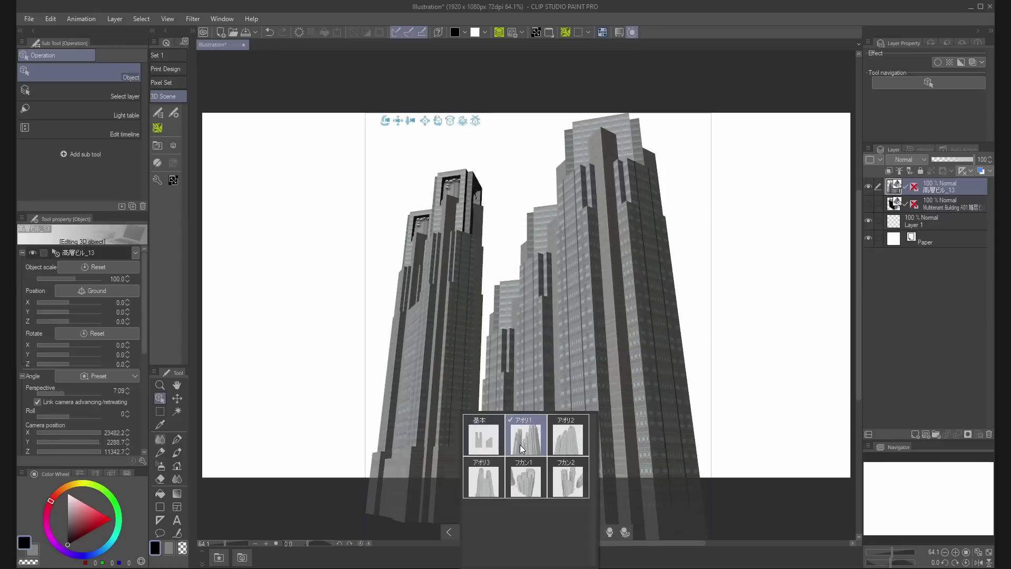
pyautogui.click(571, 439)
pyautogui.click(498, 487)
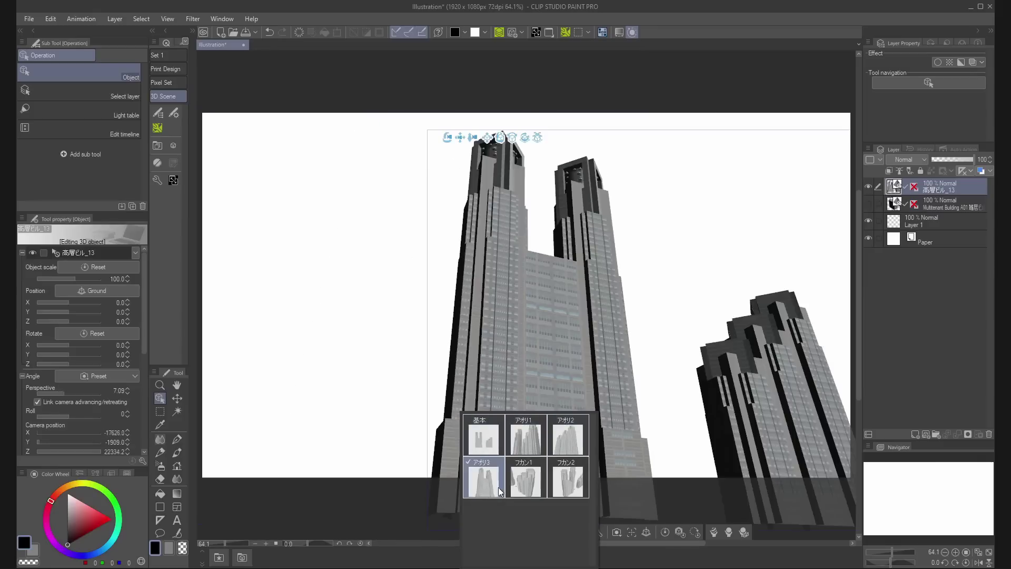
pyautogui.click(526, 490)
pyautogui.click(573, 488)
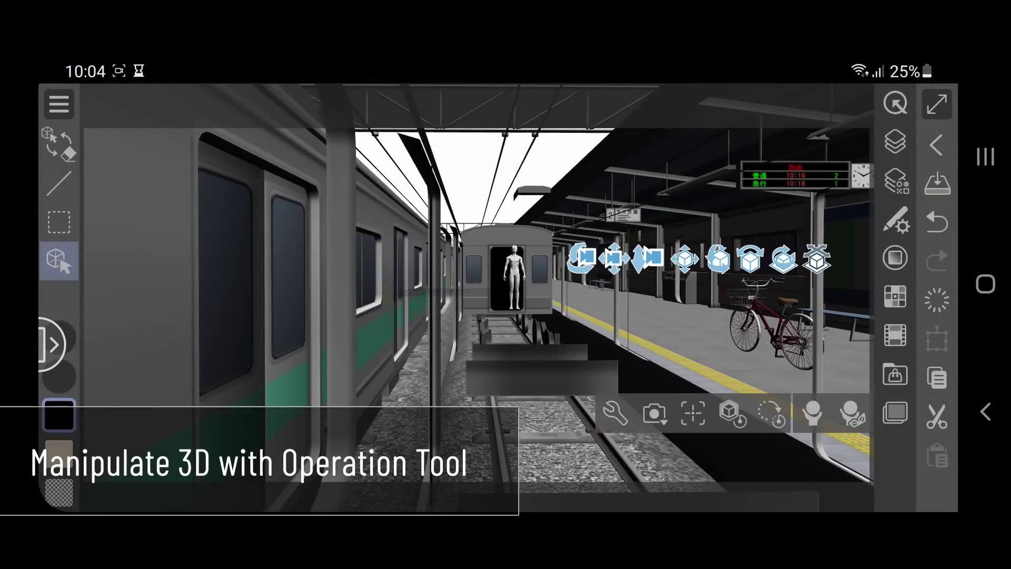
# Move the bicycle forward on the station platform, close to the yellow line.
pyautogui.moveTo(768, 329)
pyautogui.mouseDown()
pyautogui.moveTo(591, 406)
pyautogui.moveTo(501, 400)
pyautogui.moveTo(600, 392)
pyautogui.moveTo(747, 348)
pyautogui.moveTo(756, 330)
pyautogui.moveTo(751, 340)
pyautogui.mouseUp()
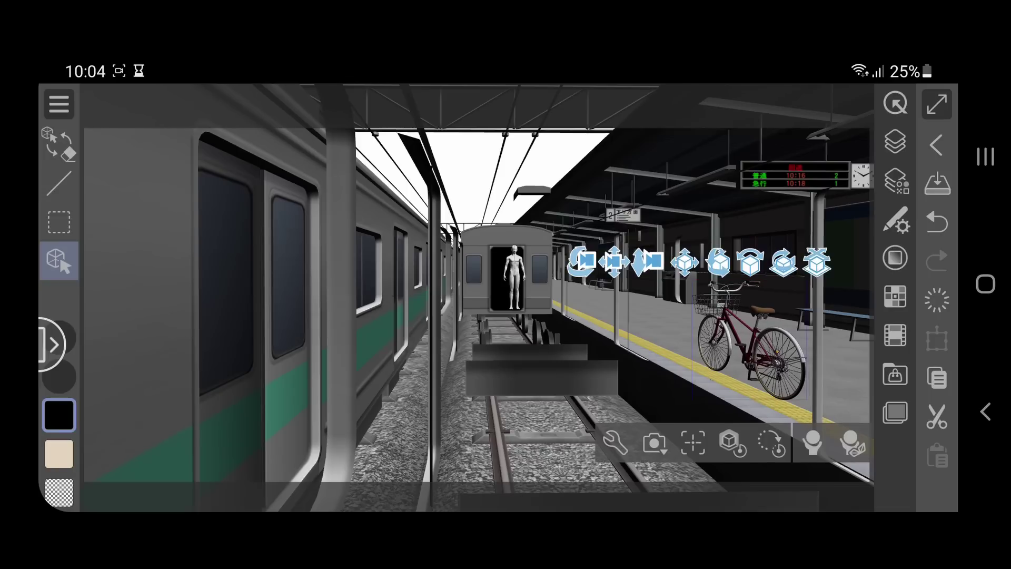
pyautogui.click(751, 340)
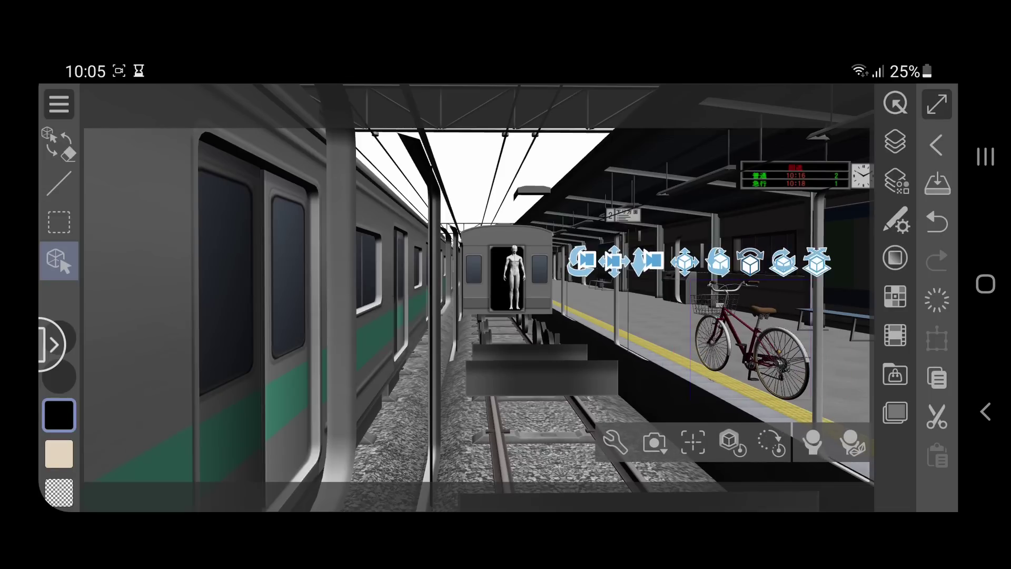
# Try rotating and moving the bicycle with its object manipulators, undoing each change.
pyautogui.moveTo(751, 339); pyautogui.dragTo(769, 341)
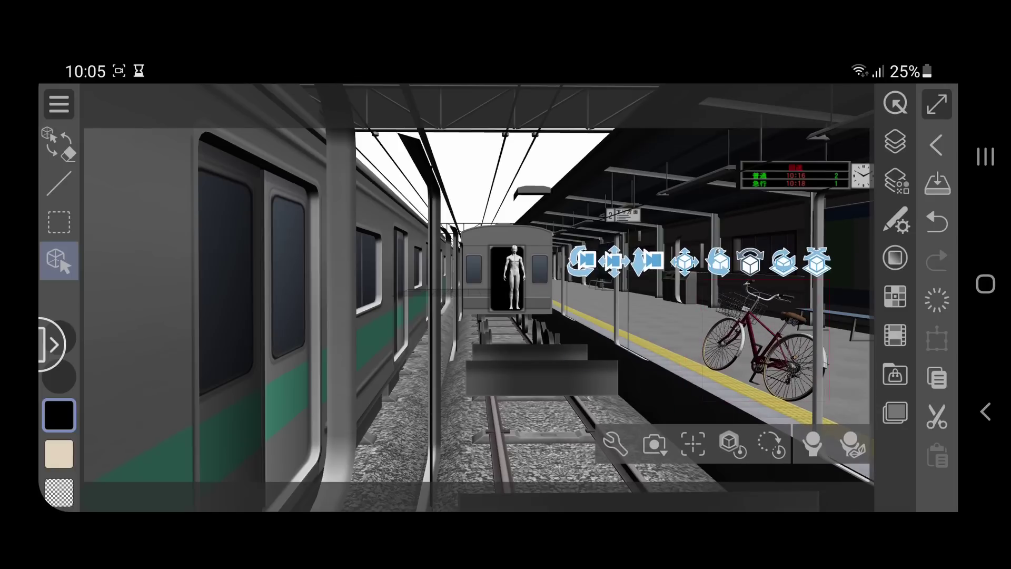
pyautogui.click(936, 222)
pyautogui.moveTo(718, 261); pyautogui.dragTo(718, 337)
pyautogui.click(936, 223)
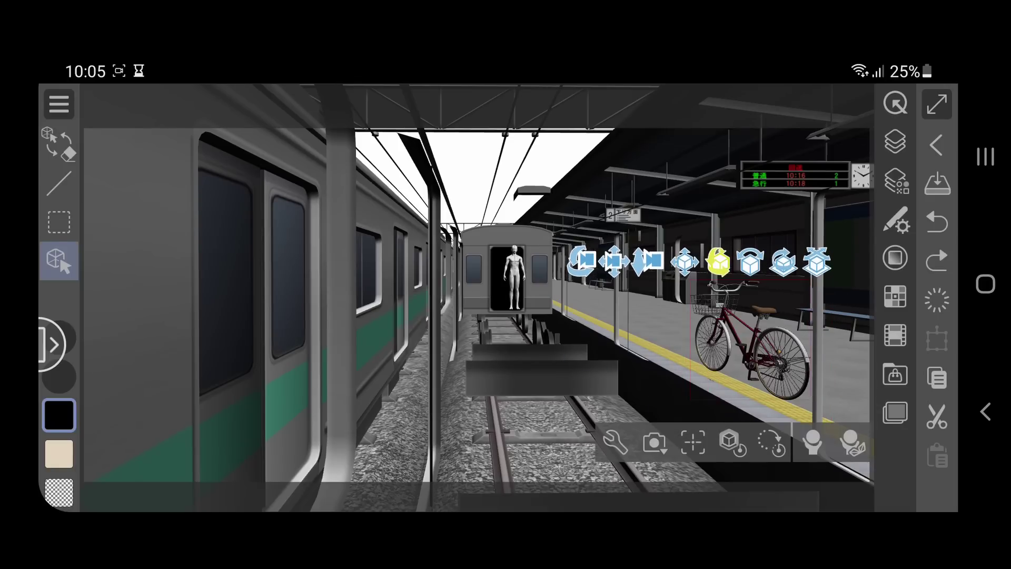
pyautogui.moveTo(685, 262); pyautogui.dragTo(652, 256)
pyautogui.hotkey('ctrl', 'z')
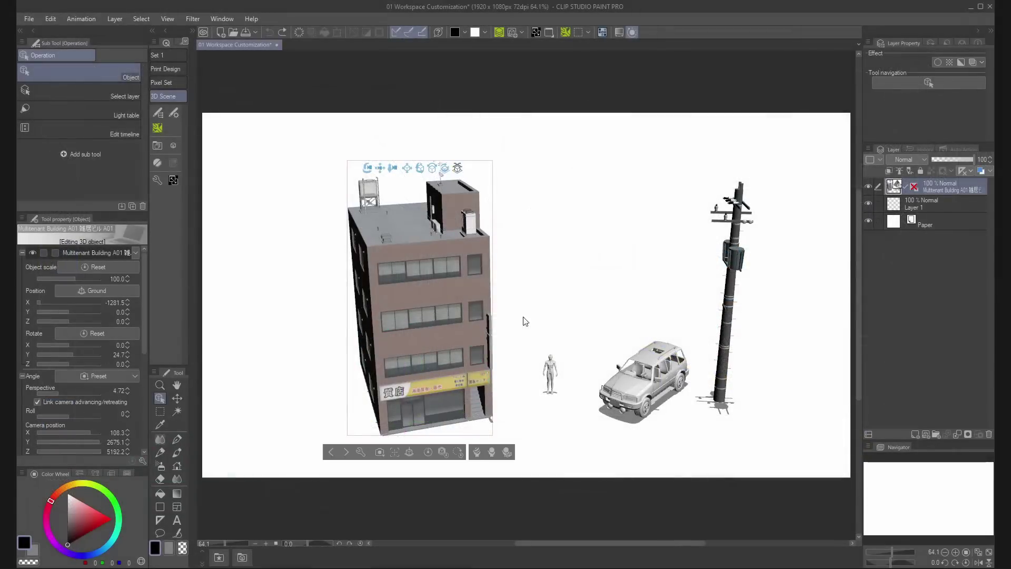
# Try moving the camera and repositioning and rotating the multitenant building with its manipulators, undoing each change.
pyautogui.moveTo(524, 319); pyautogui.dragTo(525, 339)
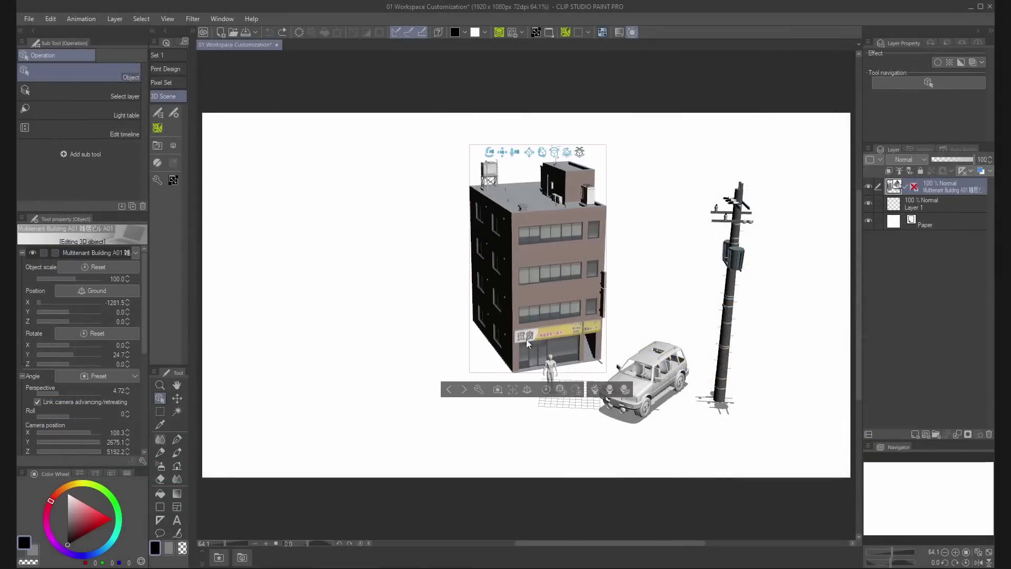
pyautogui.hotkey('ctrl', 'z')
pyautogui.click(451, 309)
pyautogui.moveTo(474, 405); pyautogui.dragTo(413, 366)
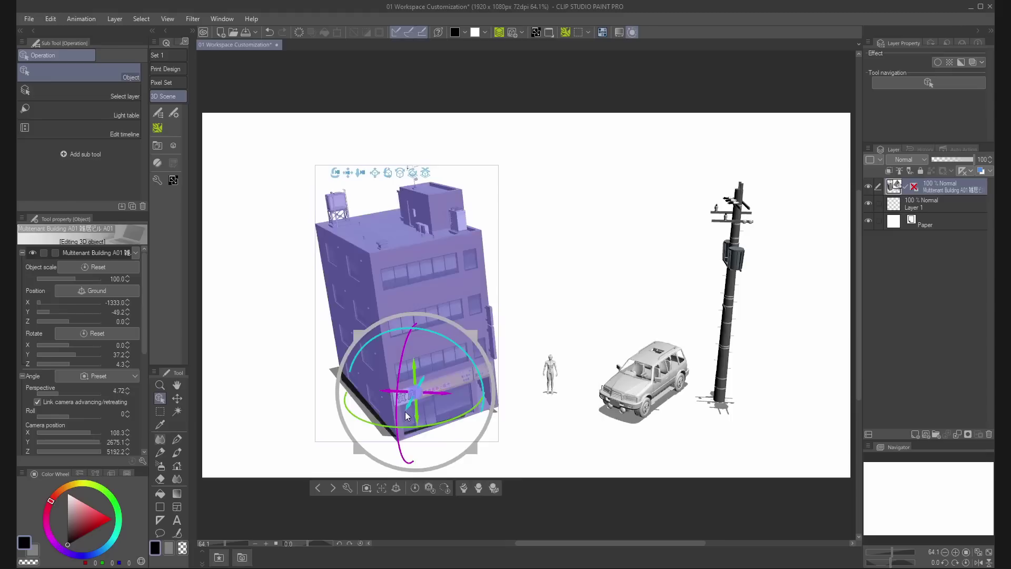
pyautogui.hotkey('ctrl', 'z')
pyautogui.hotkey('ctrl', 'z')
pyautogui.hotkey('ctrl', 'z')
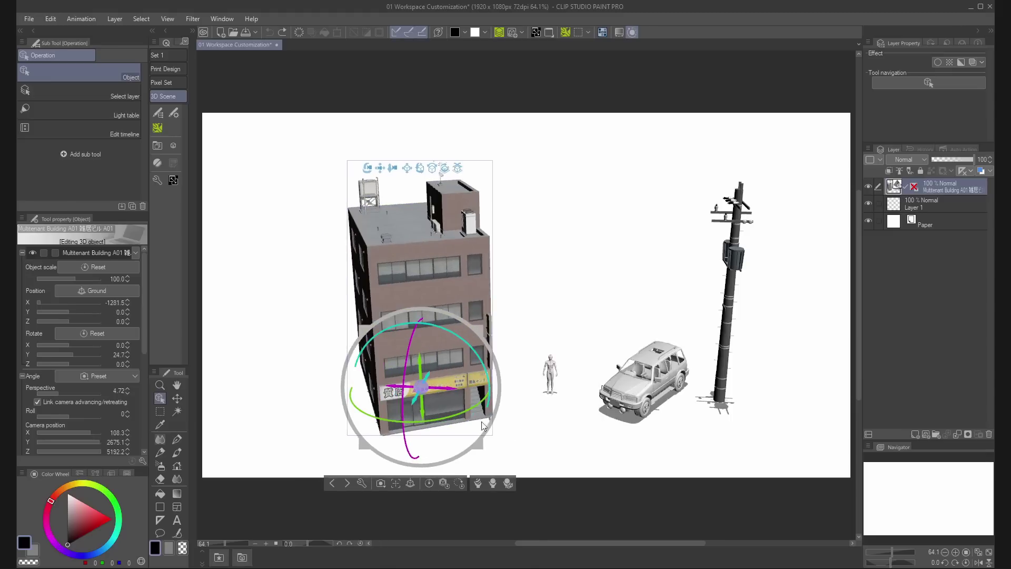
# Compare the building's material presets with and without sign lettering, finishing with 看板文字なし.
pyautogui.click(493, 482)
pyautogui.click(550, 439)
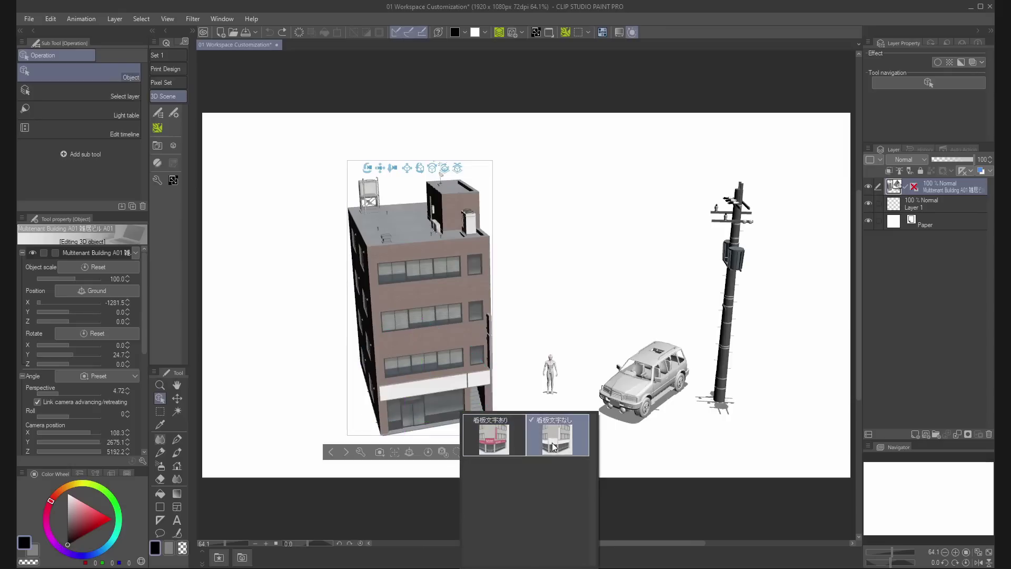
pyautogui.click(509, 445)
pyautogui.click(545, 449)
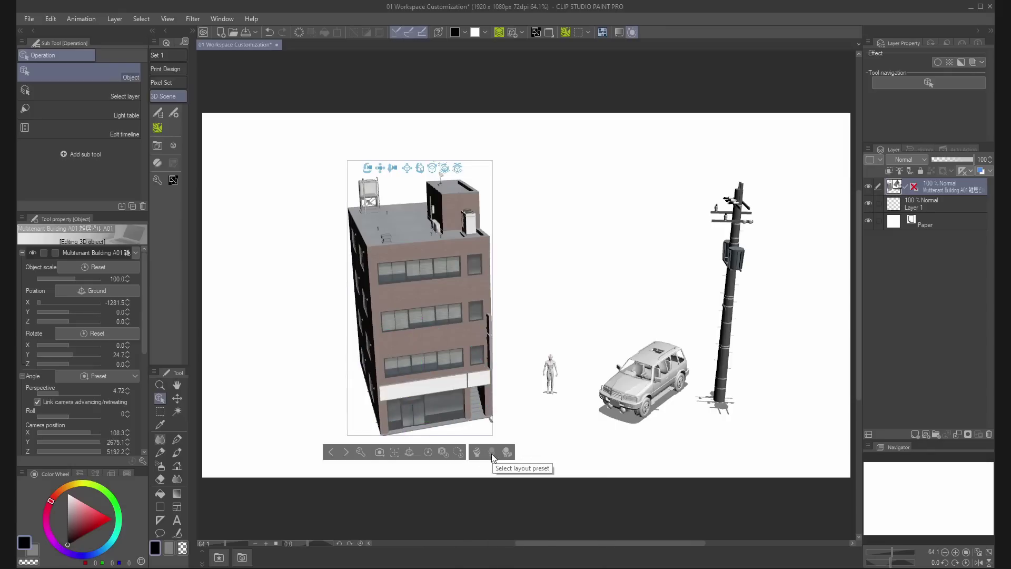
# Apply the building's layout presets in turn from 雑居ビル02 to 雑居ビル06.
pyautogui.click(493, 452)
pyautogui.click(529, 444)
pyautogui.click(563, 444)
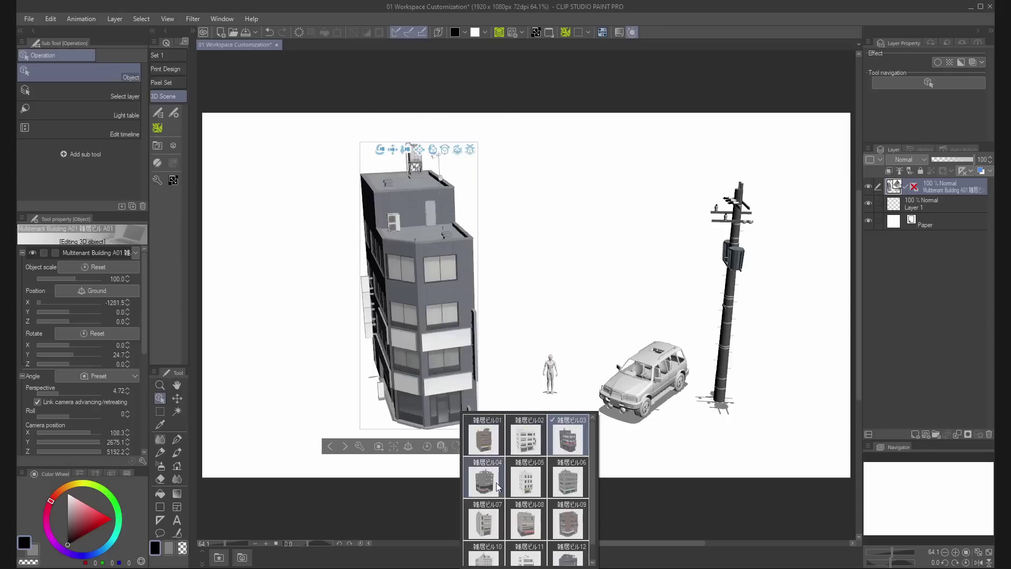
pyautogui.click(496, 482)
pyautogui.click(528, 486)
pyautogui.click(563, 481)
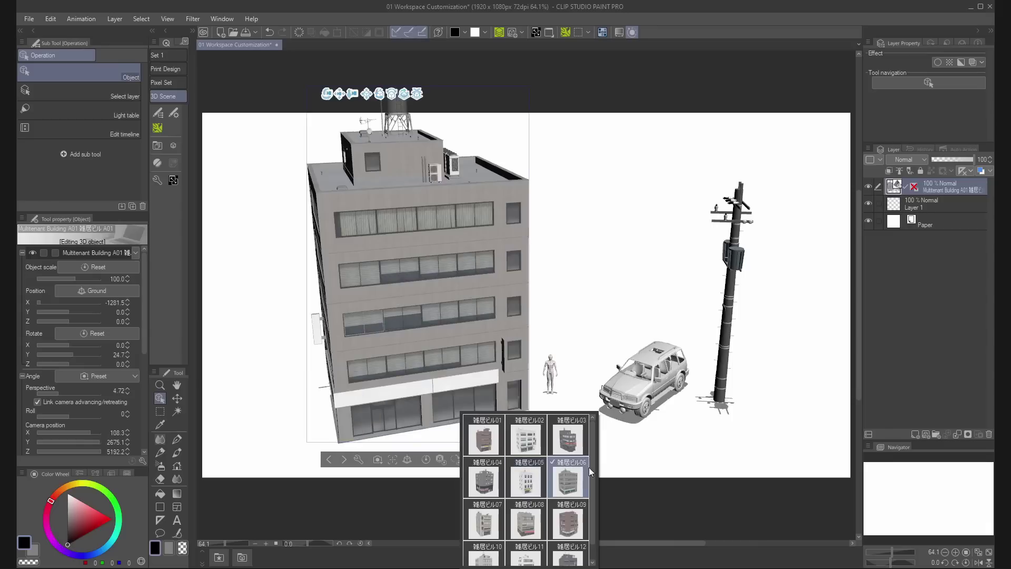
# Open two of the car's doors through its movable parts, setting ドア1 to 70 and ドア2 to 72.
pyautogui.click(643, 392)
pyautogui.click(730, 492)
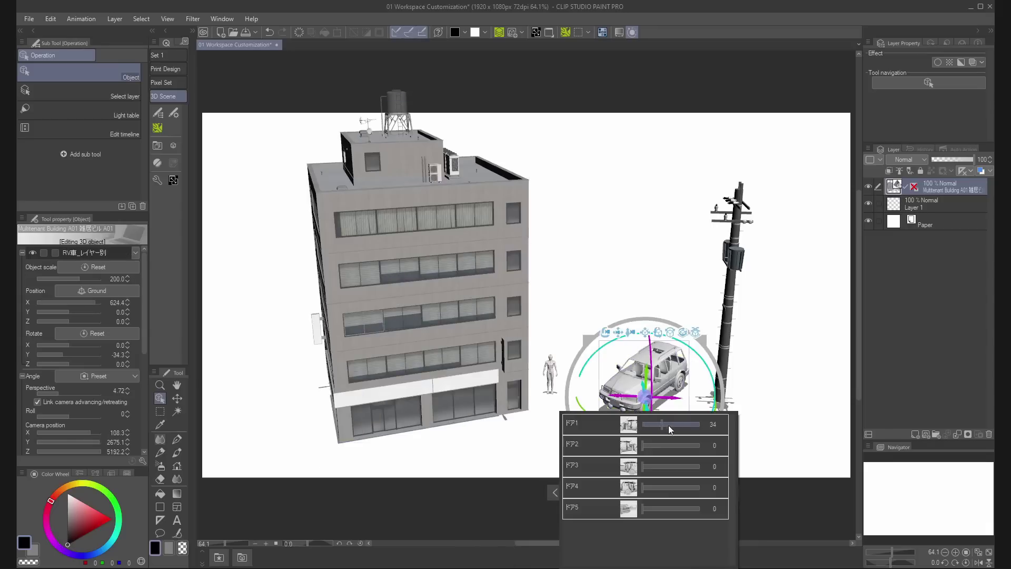
pyautogui.moveTo(668, 424)
pyautogui.mouseDown()
pyautogui.moveTo(696, 428)
pyautogui.moveTo(649, 424)
pyautogui.mouseUp()
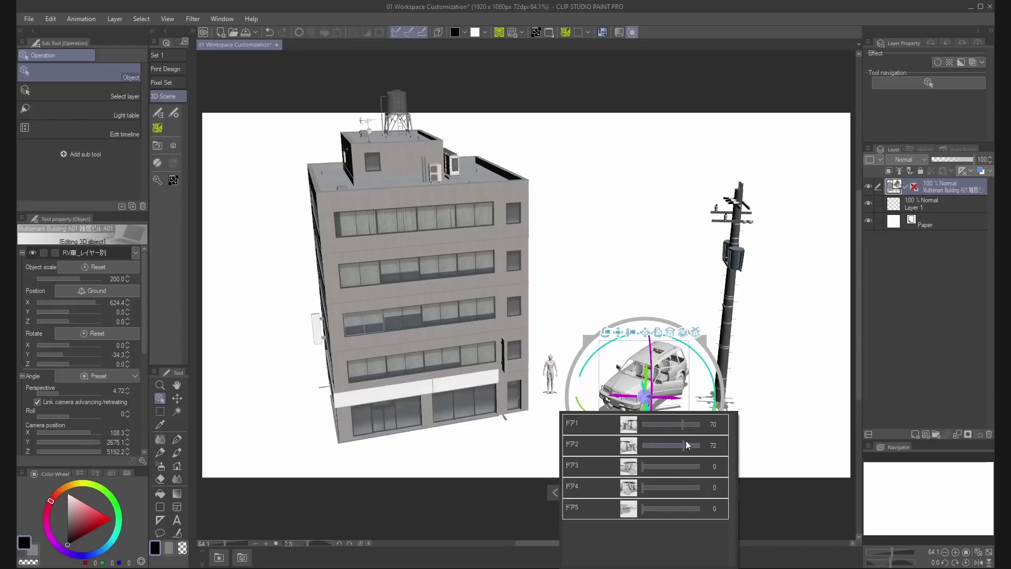
pyautogui.click(766, 528)
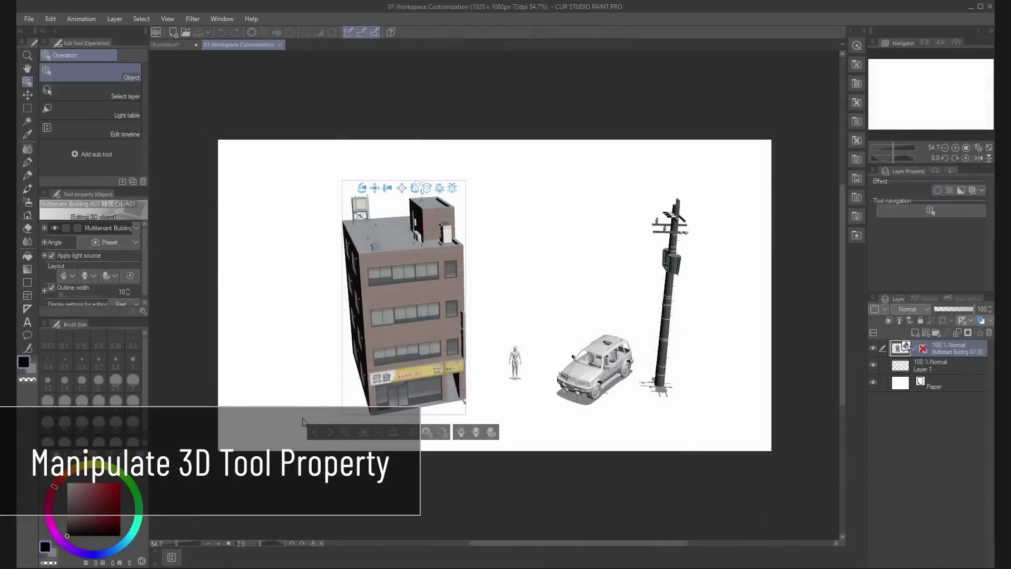
# Undock and lengthen the Tool Property palette, and expand its Angle settings to expose the camera values.
pyautogui.moveTo(70, 194); pyautogui.dragTo(209, 166)
pyautogui.moveTo(286, 290); pyautogui.dragTo(303, 470)
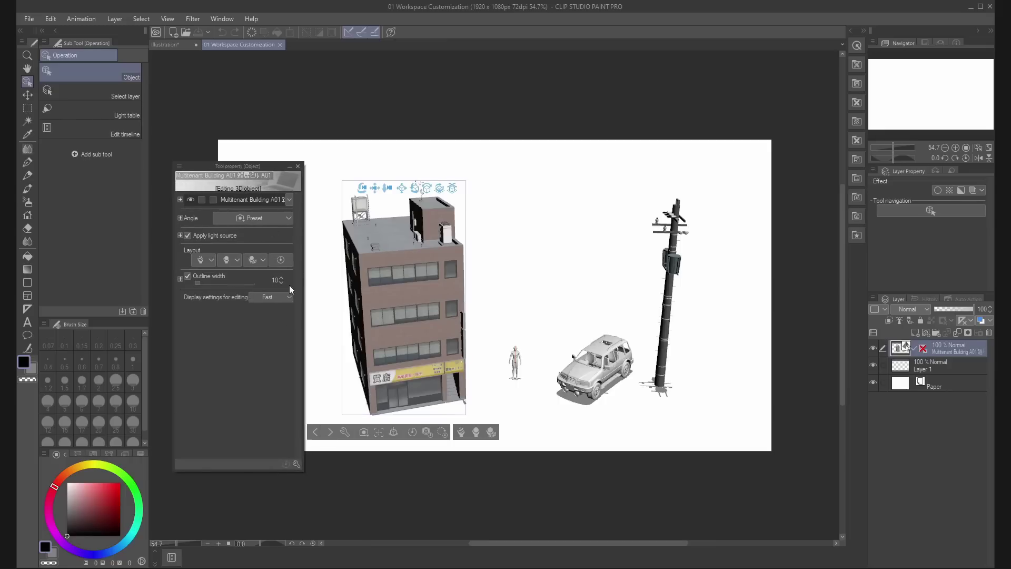
pyautogui.click(226, 259)
pyautogui.click(254, 259)
pyautogui.click(255, 259)
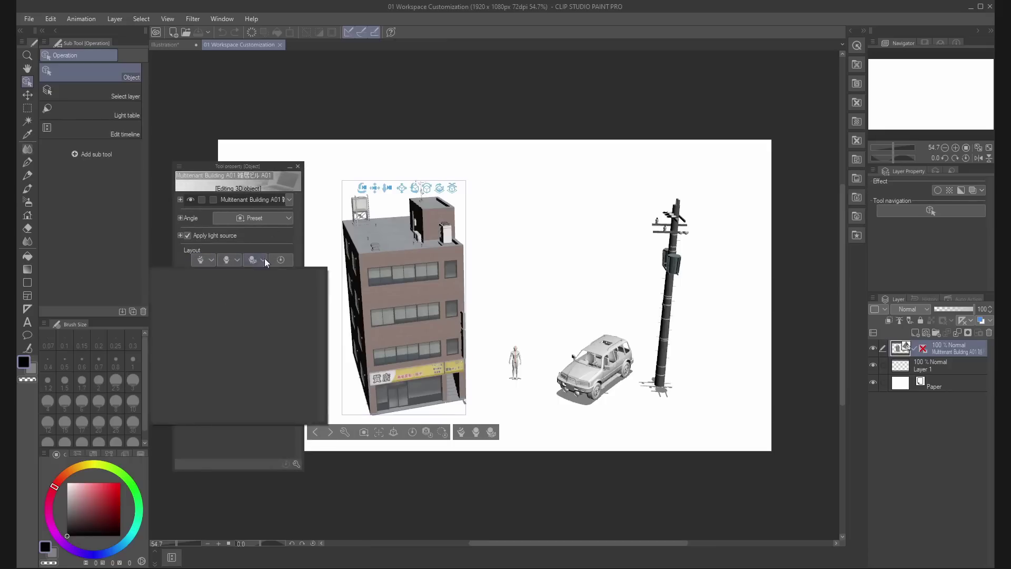
pyautogui.click(180, 217)
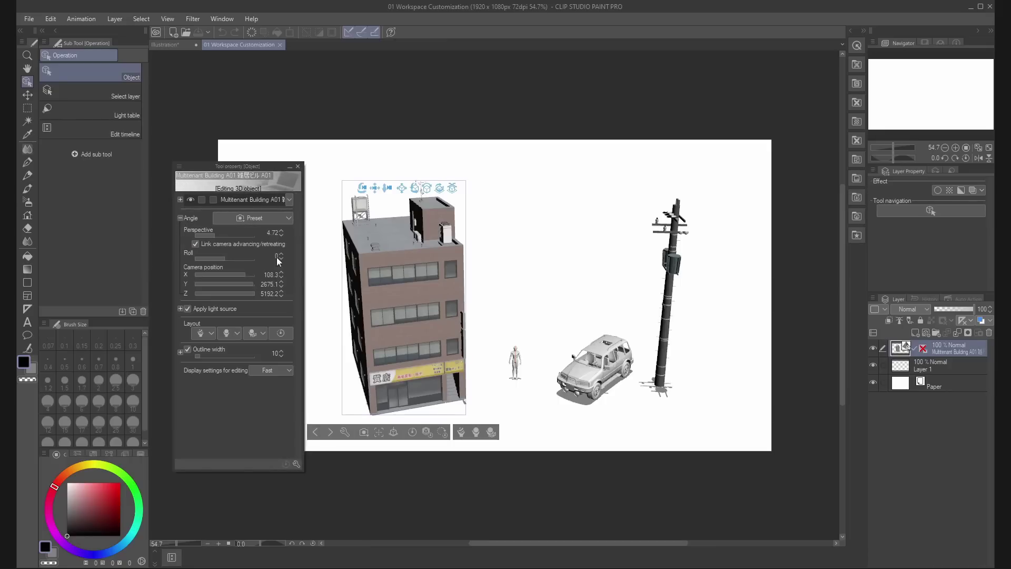
pyautogui.click(287, 220)
pyautogui.click(295, 216)
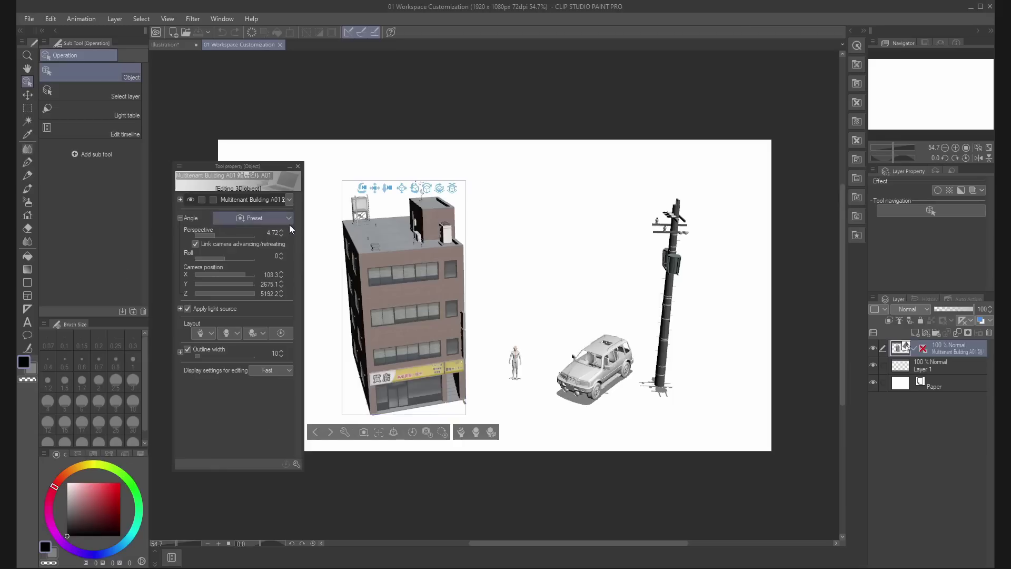
# Try changing the camera position's X, Y and Z values, and undo the changes.
pyautogui.moveTo(238, 276); pyautogui.dragTo(249, 294)
pyautogui.click(242, 282)
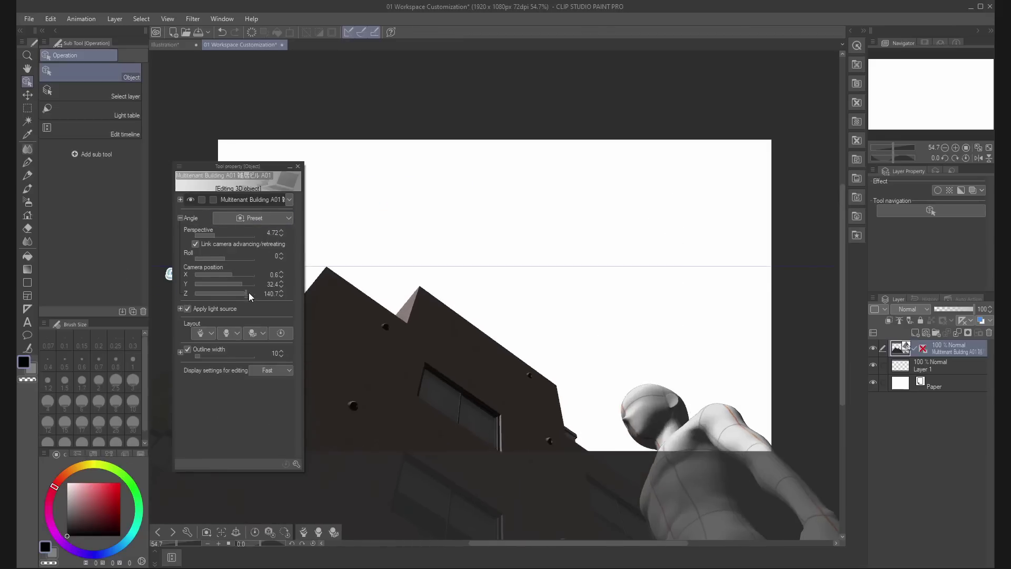
pyautogui.hotkey('ctrl', 'z')
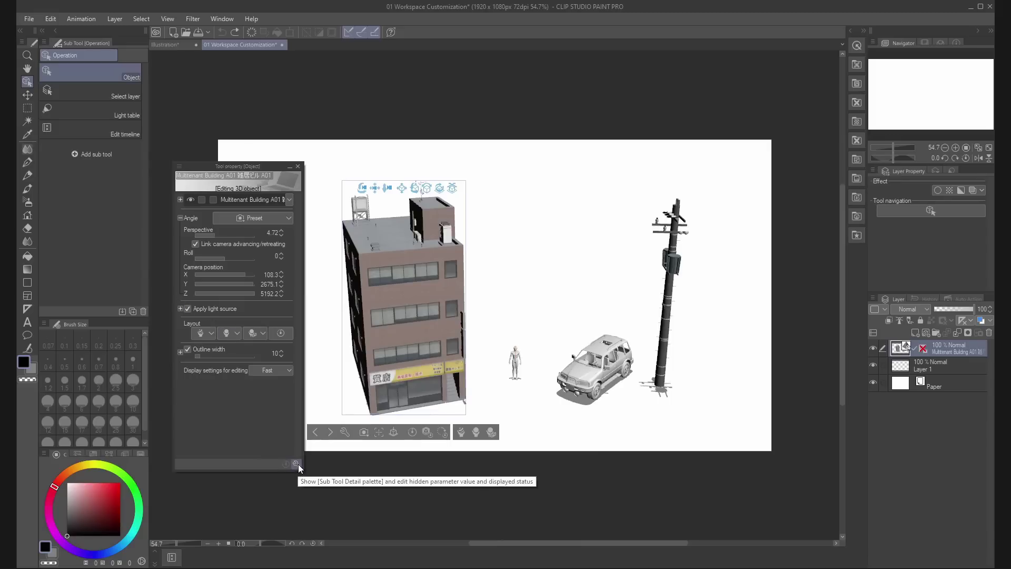
# Open the Sub Tool Detail camera settings and make Focal point Position show in the Tool Property palette.
pyautogui.click(345, 432)
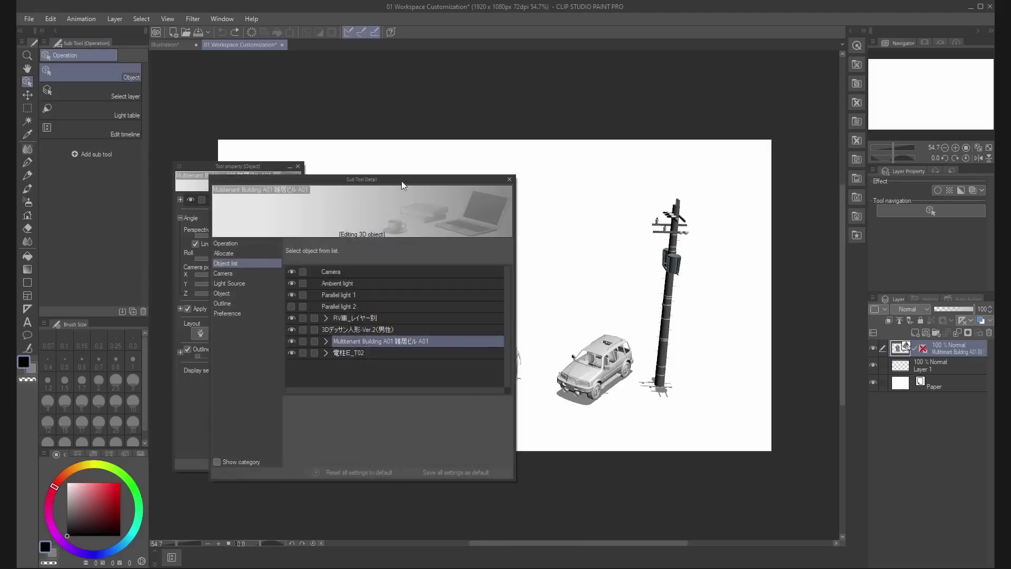
pyautogui.moveTo(401, 181); pyautogui.dragTo(693, 182)
pyautogui.click(621, 275)
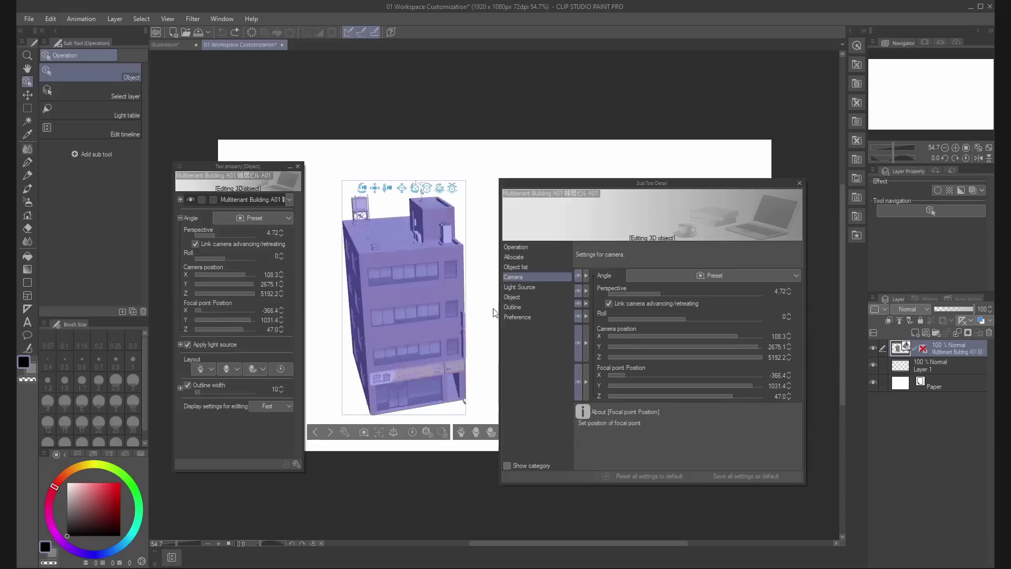
# Expand the light source settings and make Rendering settings and Physical settings show in the Tool Property palette.
pyautogui.click(180, 344)
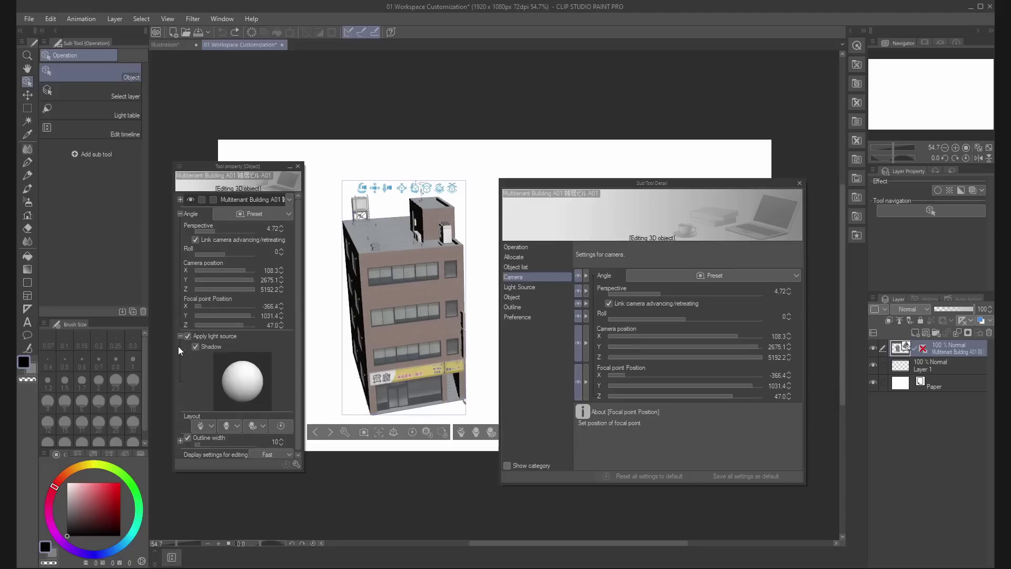
pyautogui.click(547, 287)
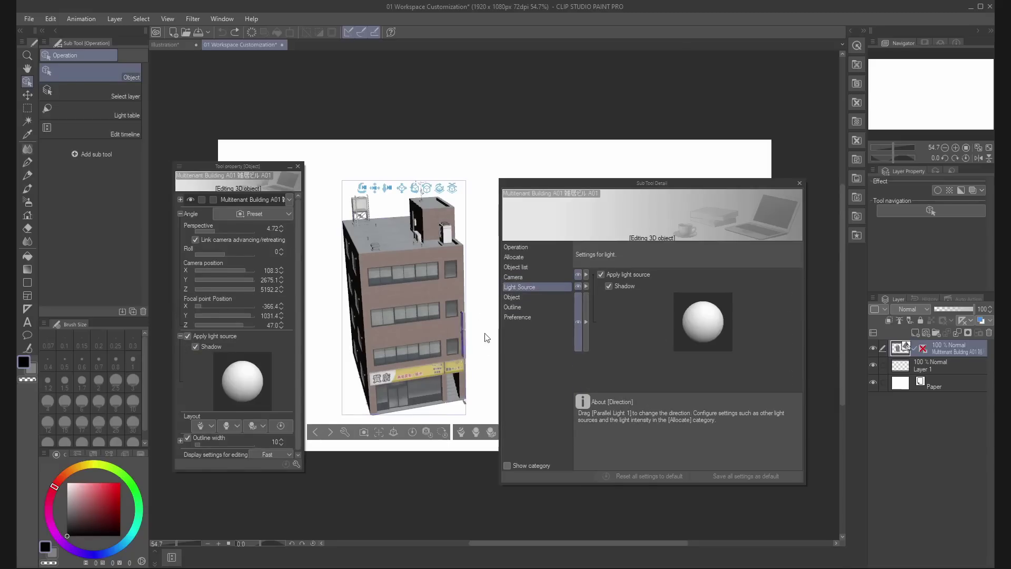
pyautogui.click(538, 316)
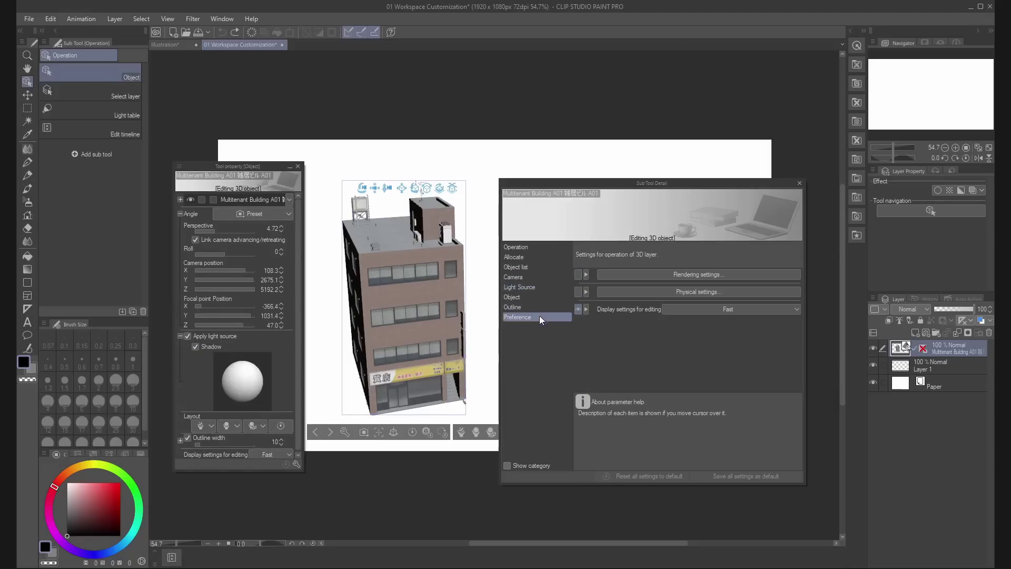
pyautogui.click(577, 275)
pyautogui.click(797, 181)
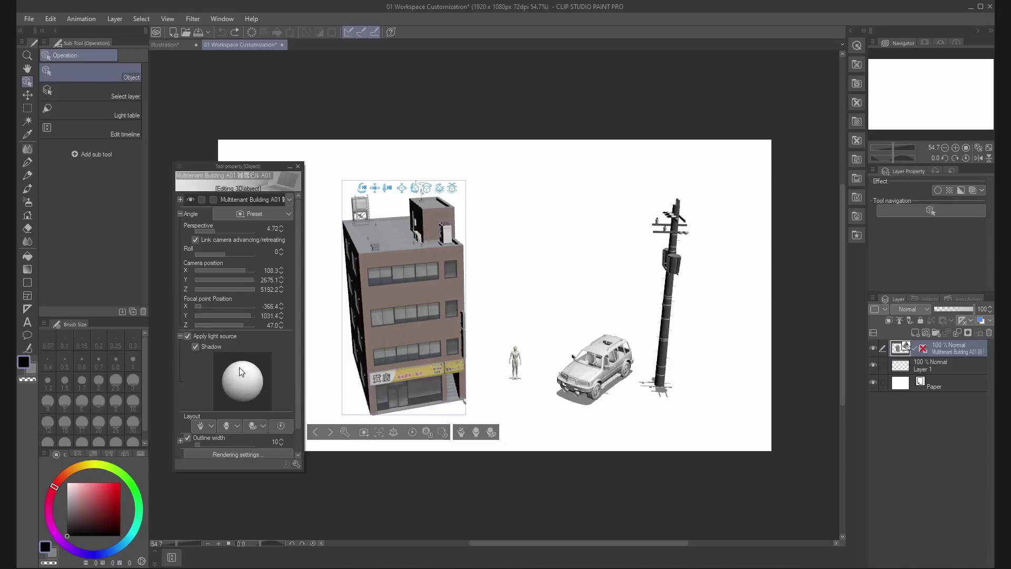
# Rotate the light direction on the light source sphere so the scene is lit from above, shading the building's facade.
pyautogui.moveTo(240, 372)
pyautogui.mouseDown()
pyautogui.moveTo(261, 364)
pyautogui.moveTo(236, 355)
pyautogui.mouseUp()
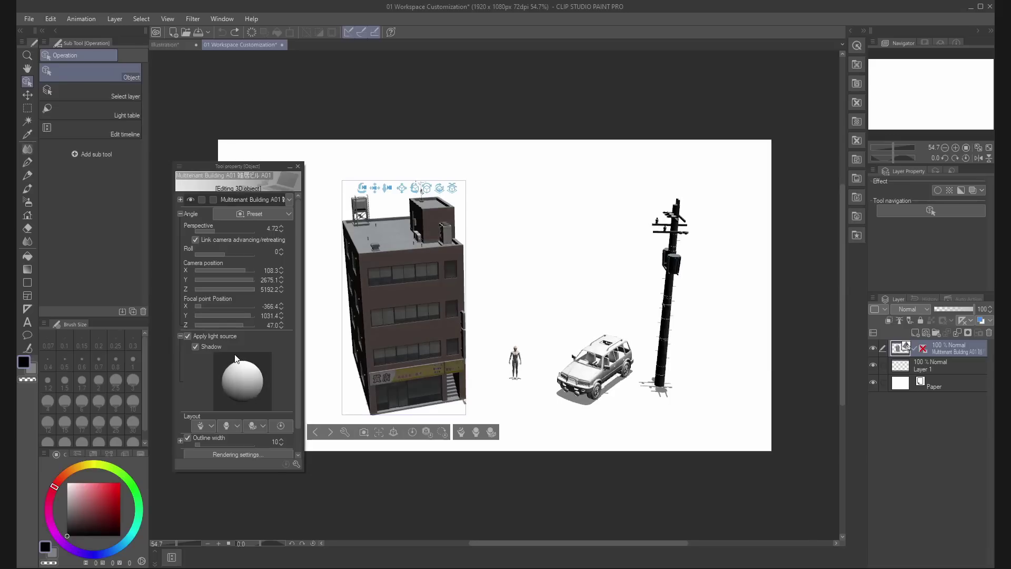
pyautogui.scroll(-2, 296, 369)
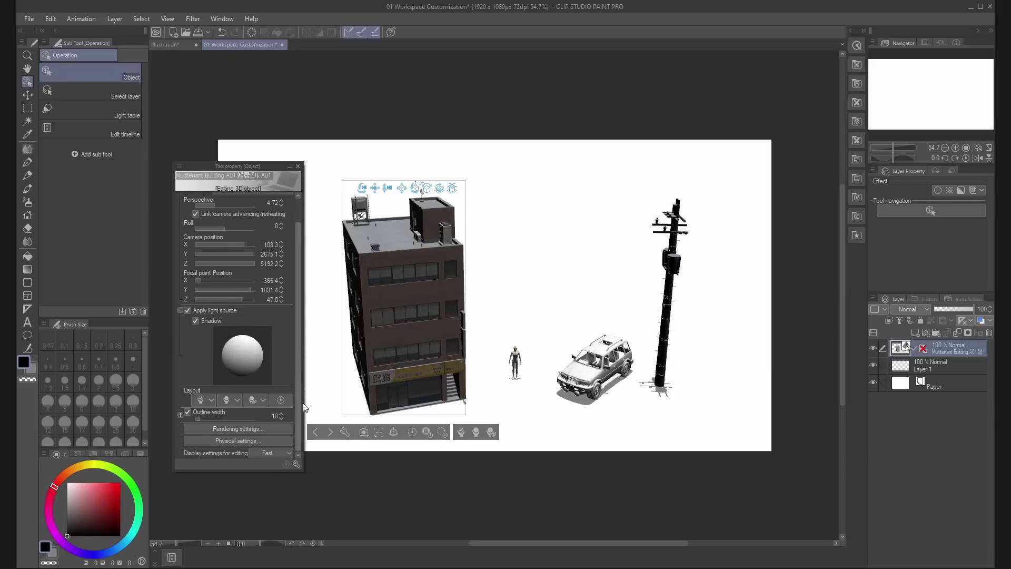
pyautogui.scroll(2, 297, 221)
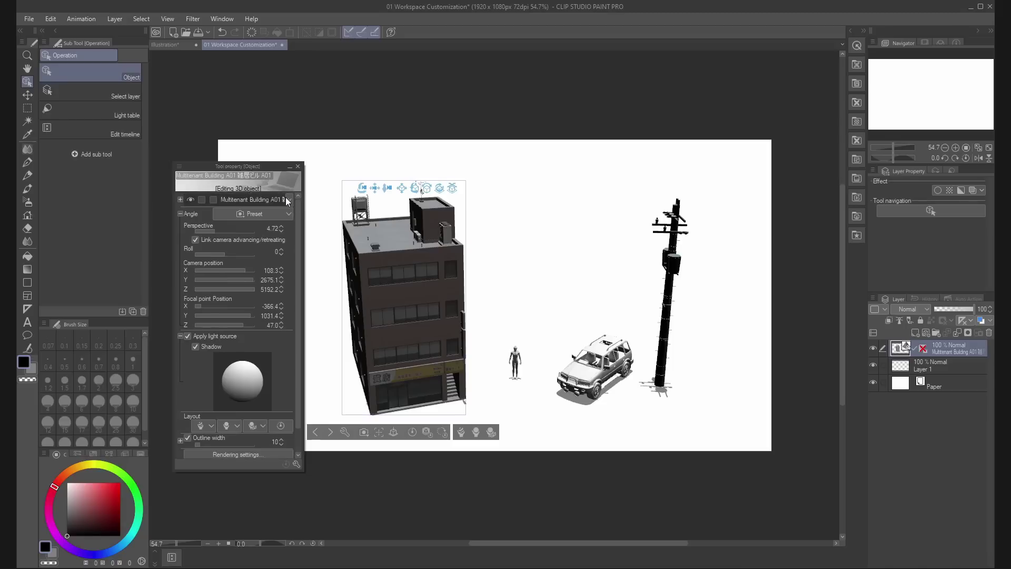
# Lock the camera in the scene's object list, and collapse the light source and Angle settings.
pyautogui.click(290, 199)
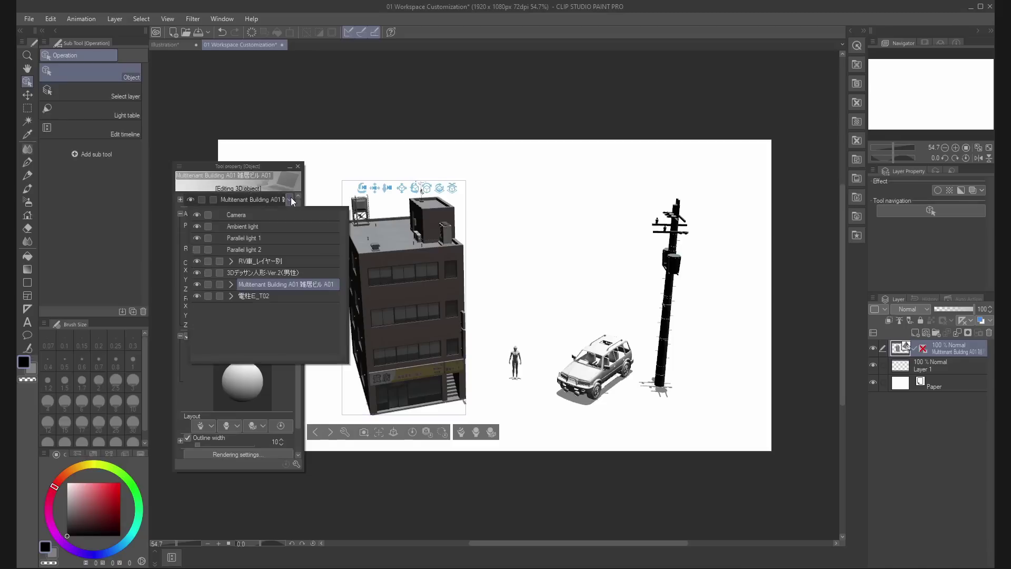
pyautogui.click(207, 213)
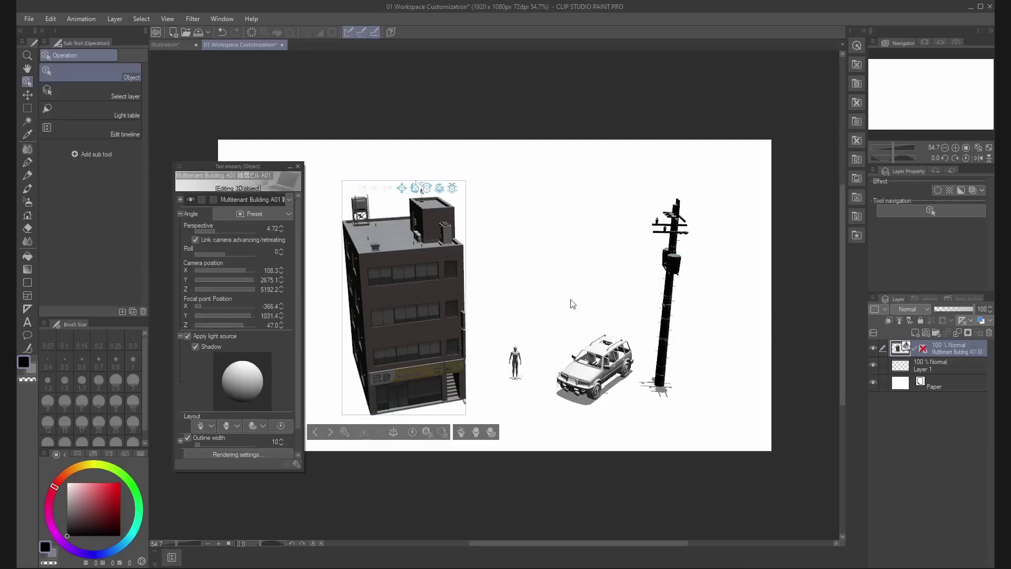
pyautogui.click(290, 200)
pyautogui.click(291, 200)
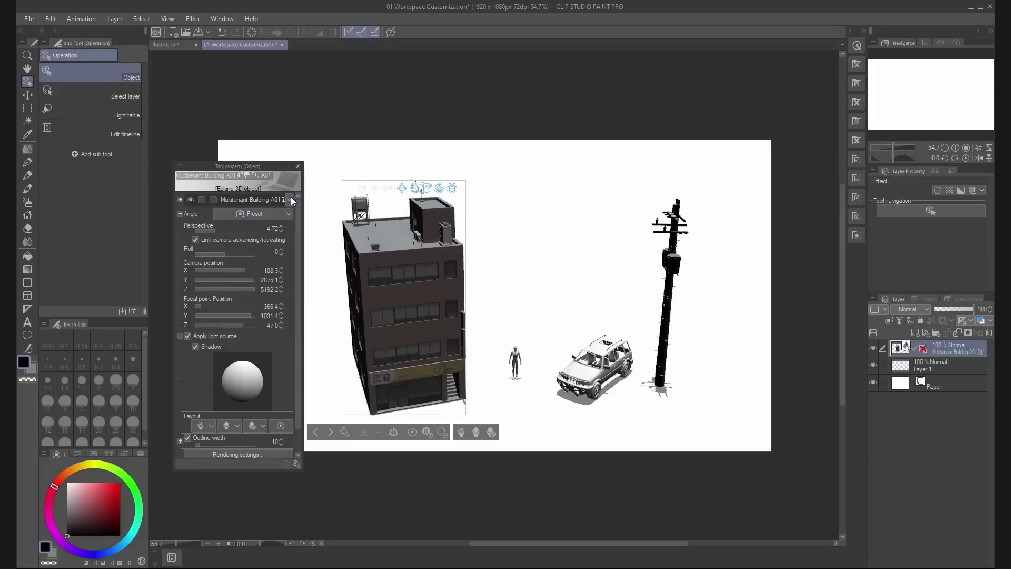
pyautogui.click(180, 335)
pyautogui.click(180, 214)
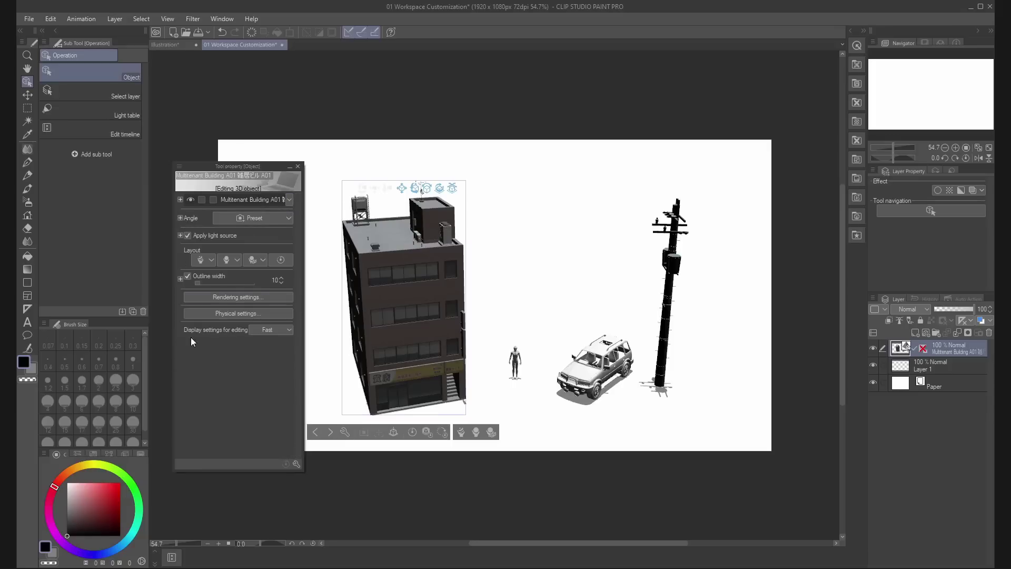
# Test the Phong and Toon lighting methods in the building's rendering settings, and return to Gouraud.
pyautogui.click(269, 297)
pyautogui.click(812, 278)
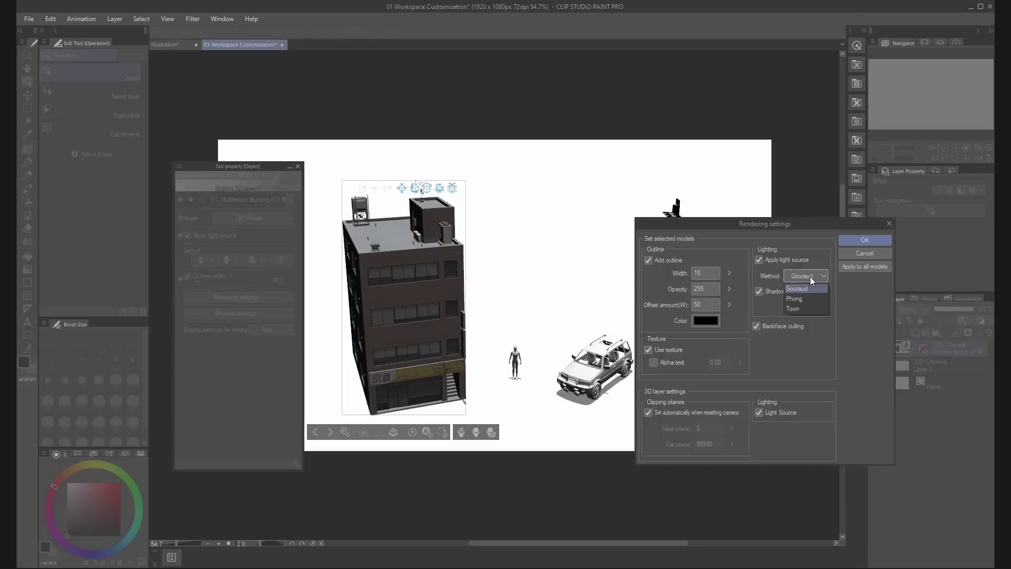
pyautogui.click(806, 300)
pyautogui.click(807, 280)
pyautogui.click(810, 308)
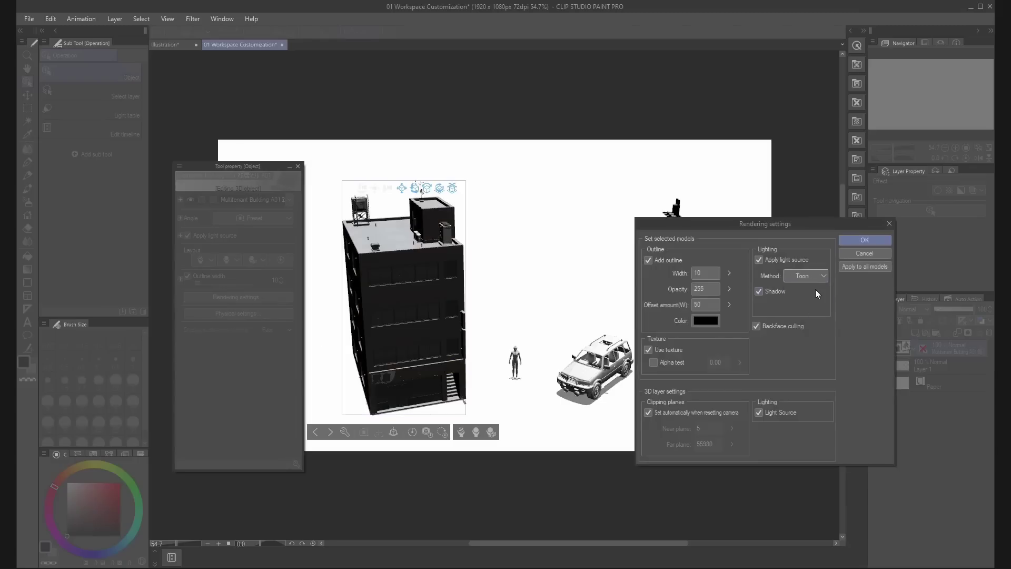
pyautogui.click(811, 275)
pyautogui.click(809, 287)
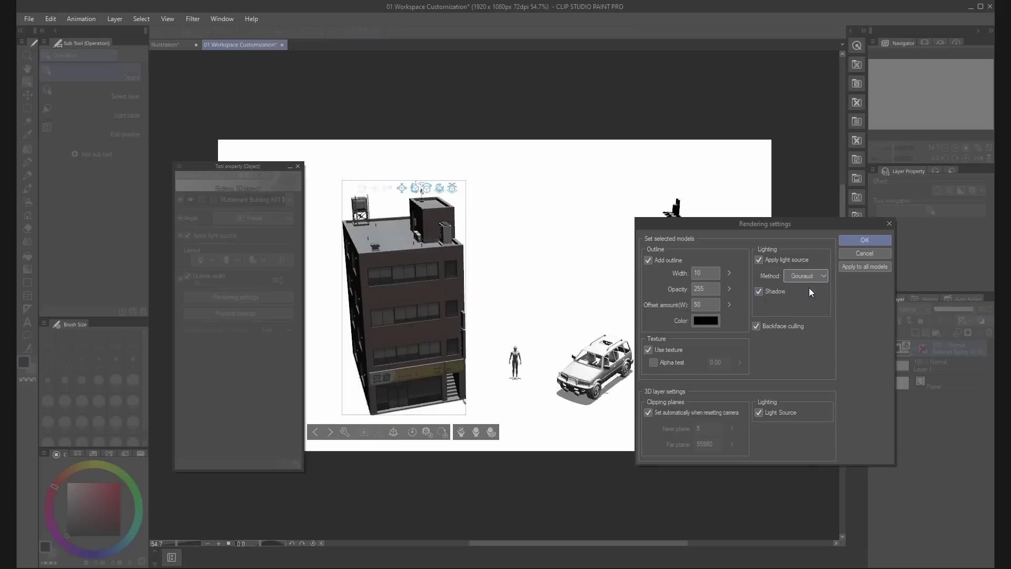
# Toggle the texture, outline and layer light source off and back on to compare the rendering.
pyautogui.click(650, 350)
pyautogui.click(649, 351)
pyautogui.click(645, 260)
pyautogui.click(647, 260)
pyautogui.click(759, 412)
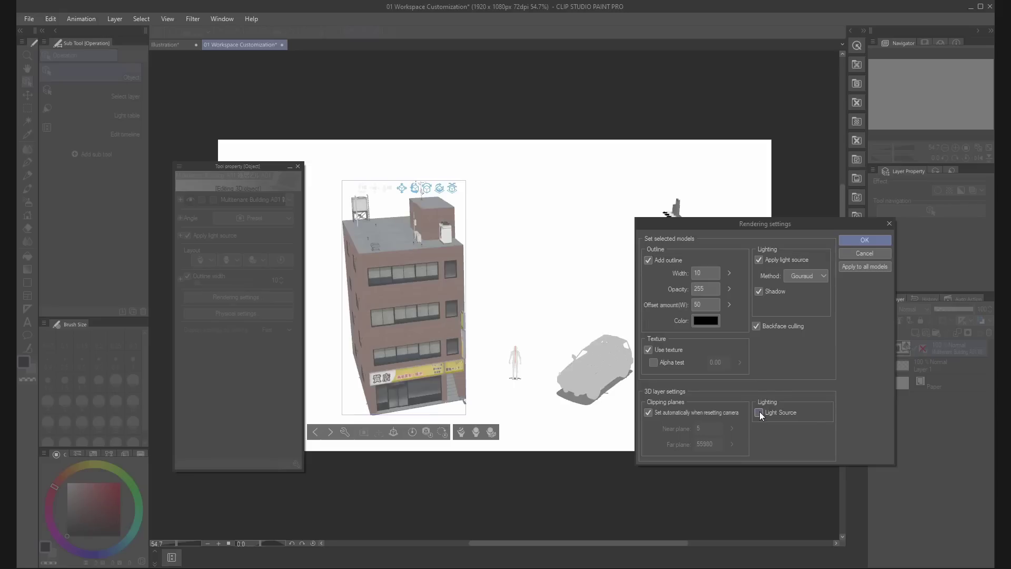
pyautogui.click(758, 413)
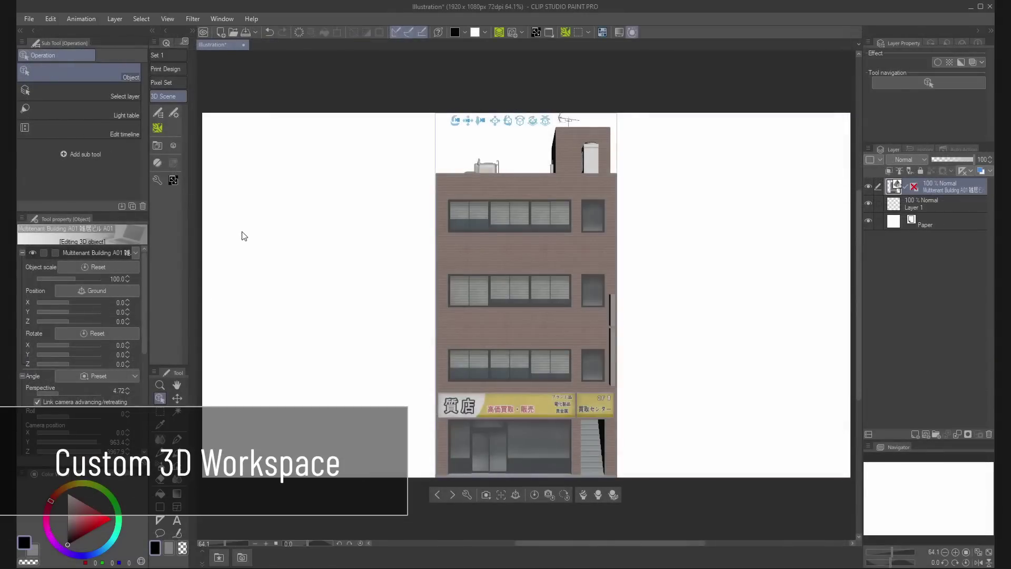
pyautogui.click(211, 555)
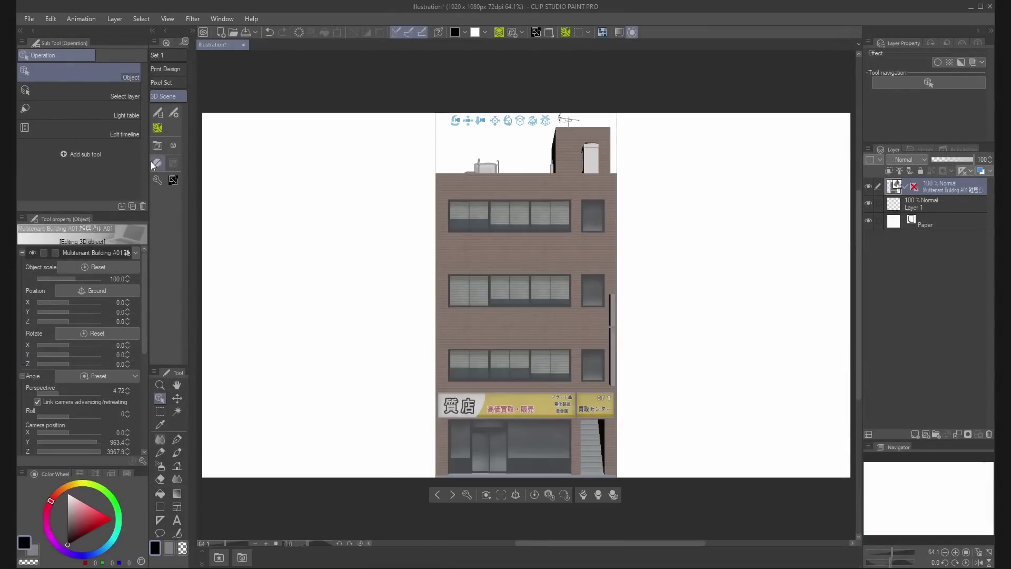
# Check the Object tool's properties in the pop-up palette, and apply a camera preset looking down on the building's corner.
pyautogui.click(157, 145)
pyautogui.click(175, 114)
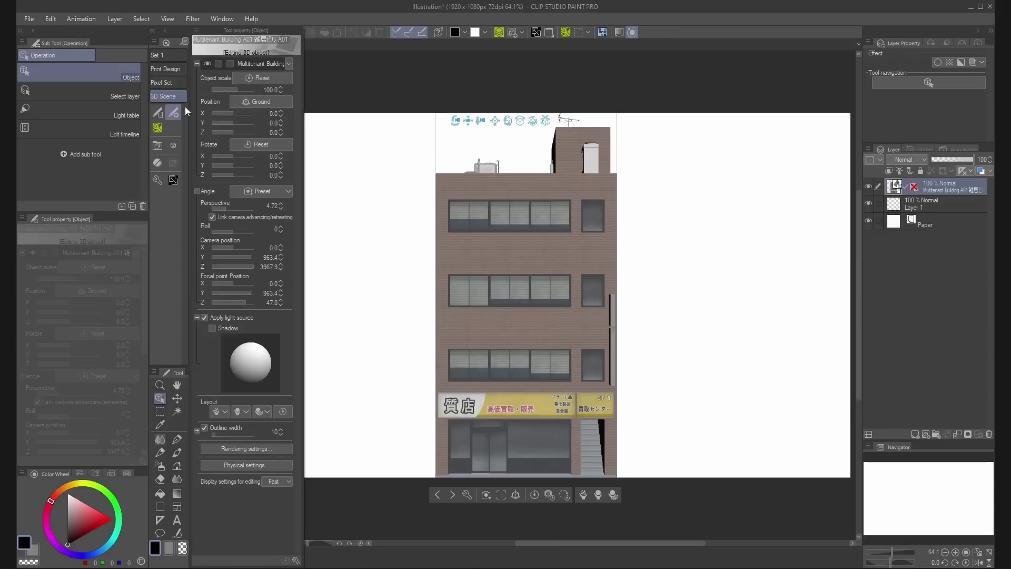
pyautogui.click(351, 59)
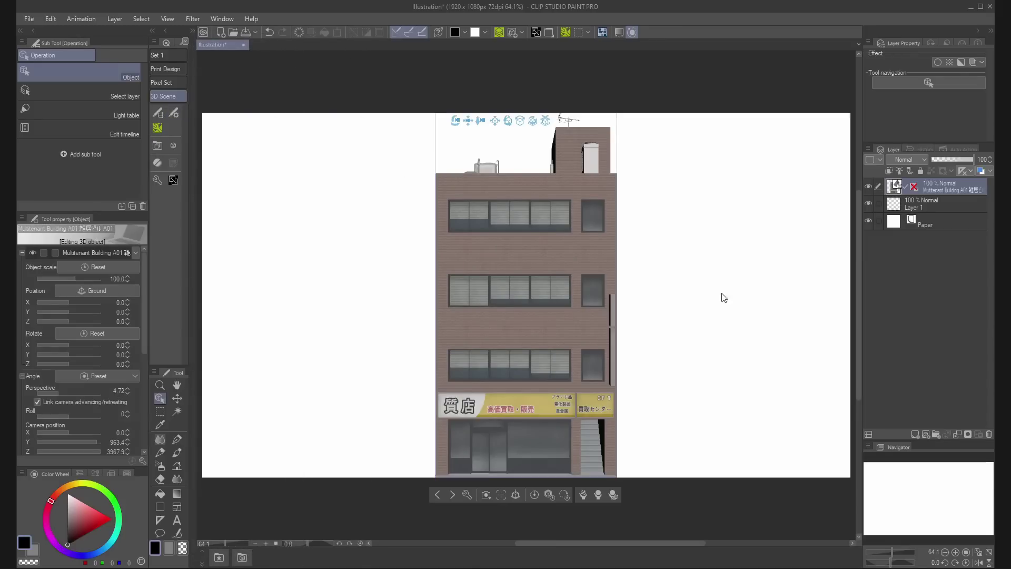
pyautogui.click(485, 494)
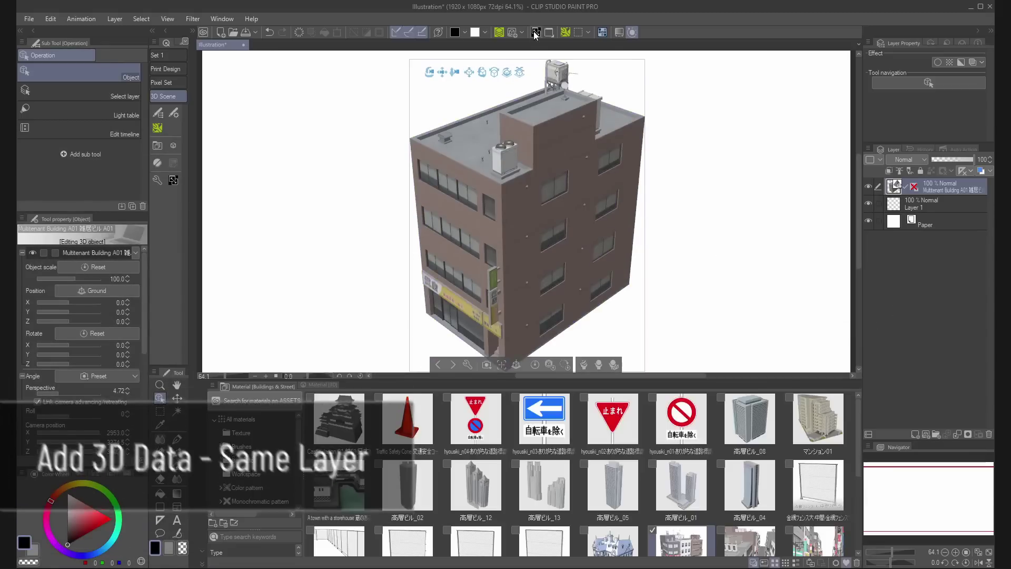
# Add a second Multitenant Building from the material list, move it back beside the first, and apply a dark-walled building preset.
pyautogui.scroll(-2, 743, 521)
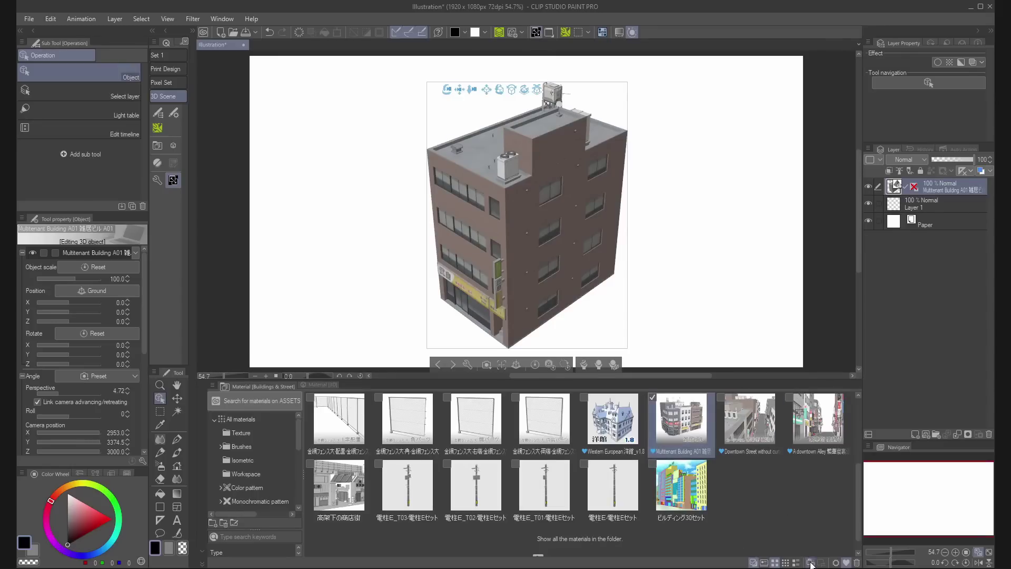
pyautogui.click(529, 276)
pyautogui.moveTo(550, 295); pyautogui.dragTo(384, 182)
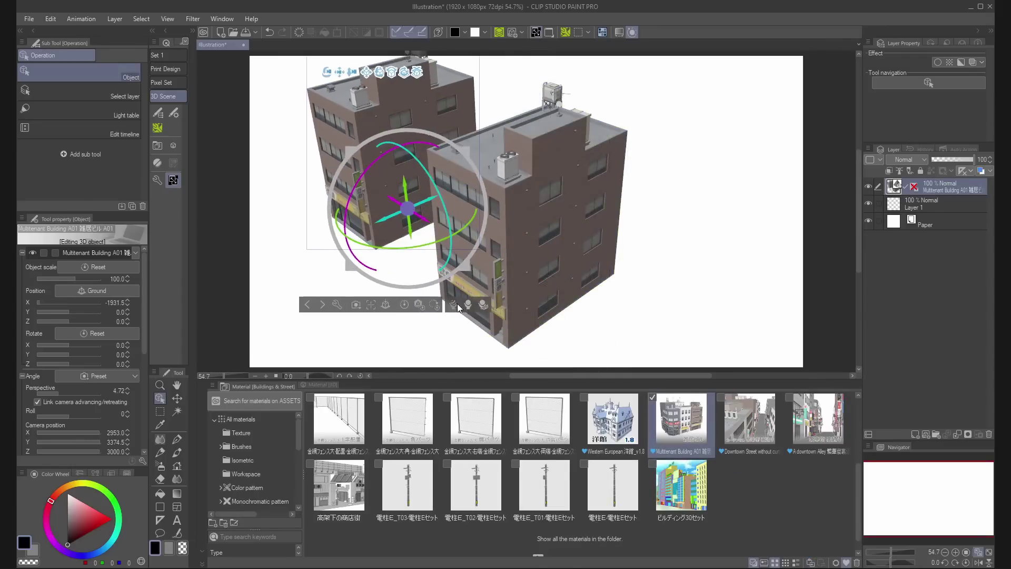
pyautogui.click(475, 268)
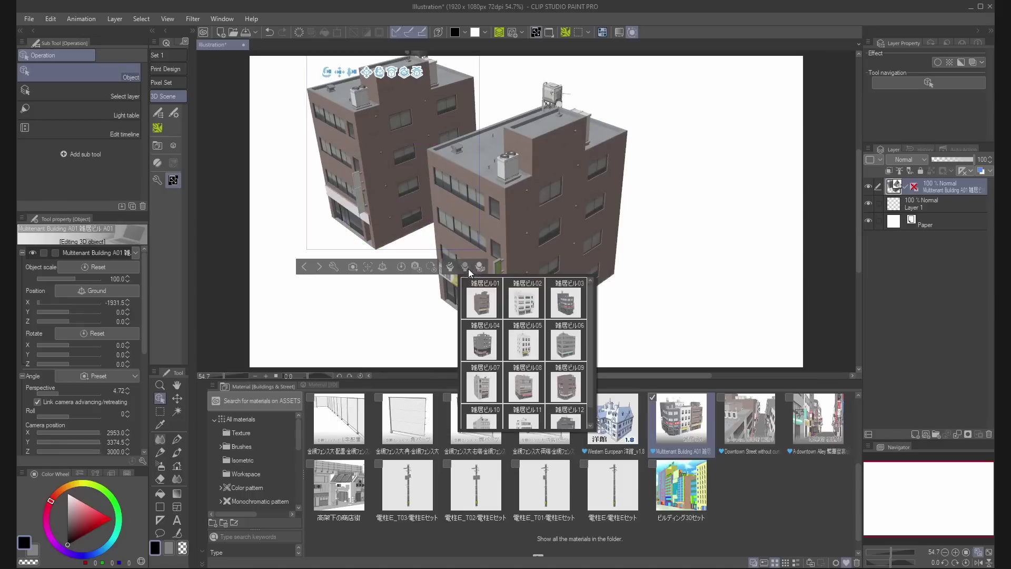
pyautogui.click(567, 297)
# Apply a white-walled preset to the newly added building and place it behind the brown building, opposite the dark one.
pyautogui.click(579, 262)
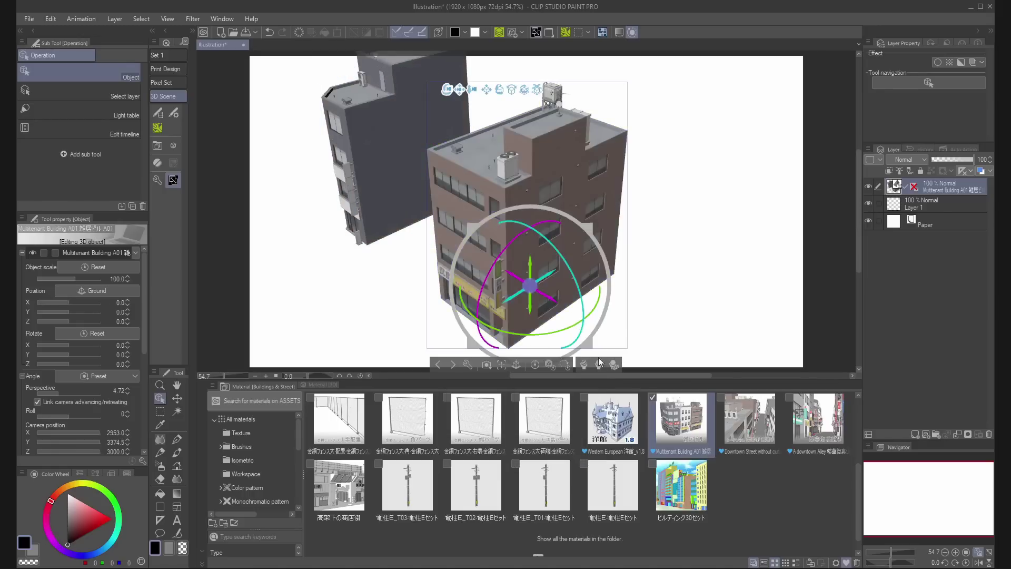
pyautogui.click(599, 362)
pyautogui.click(527, 440)
pyautogui.moveTo(543, 276); pyautogui.dragTo(643, 213)
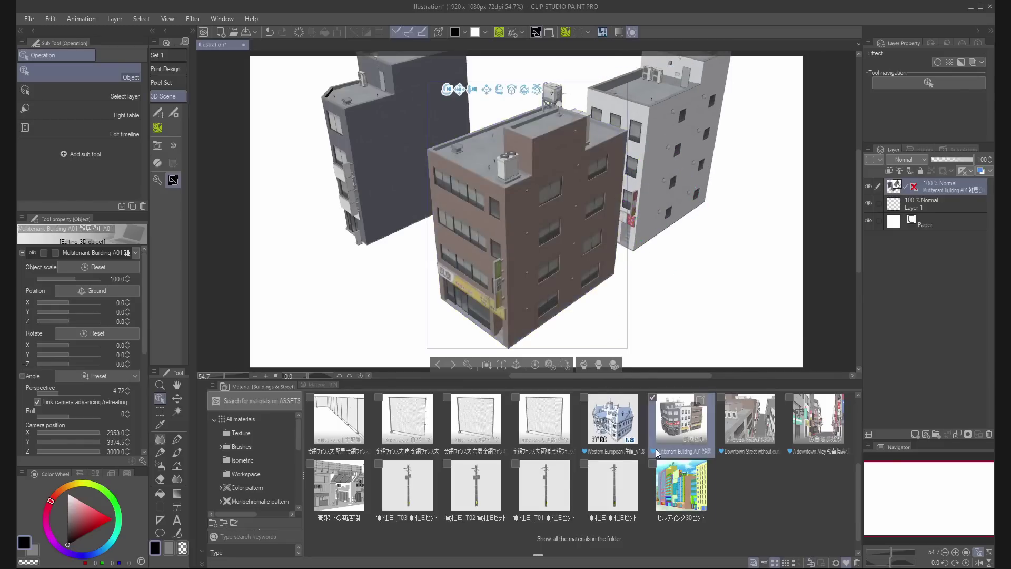
# Add another Multitenant Building in front of the white one and apply the 雑居ビル07 preset to it.
pyautogui.moveTo(680, 436); pyautogui.dragTo(737, 313)
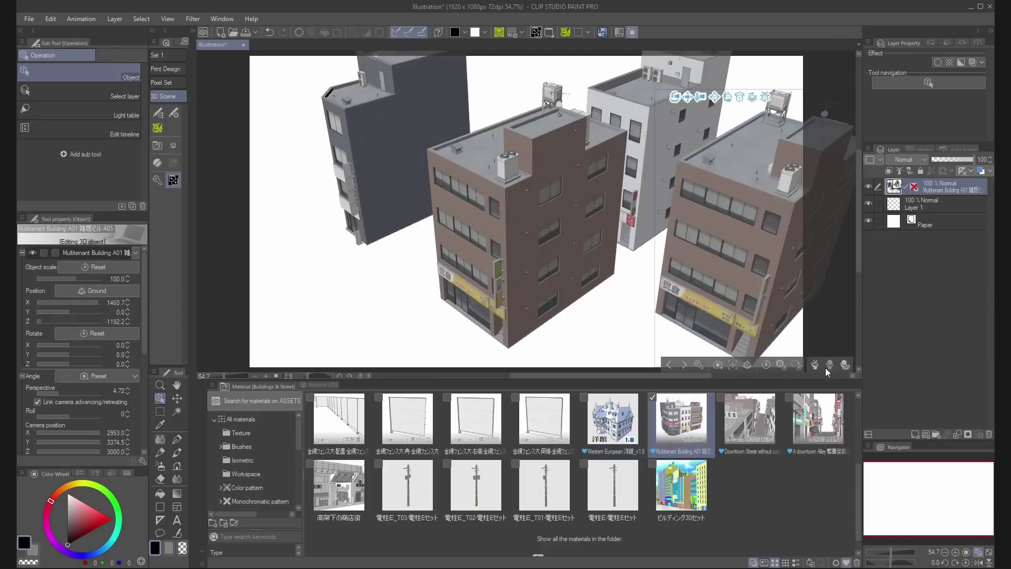
pyautogui.click(829, 365)
pyautogui.click(722, 482)
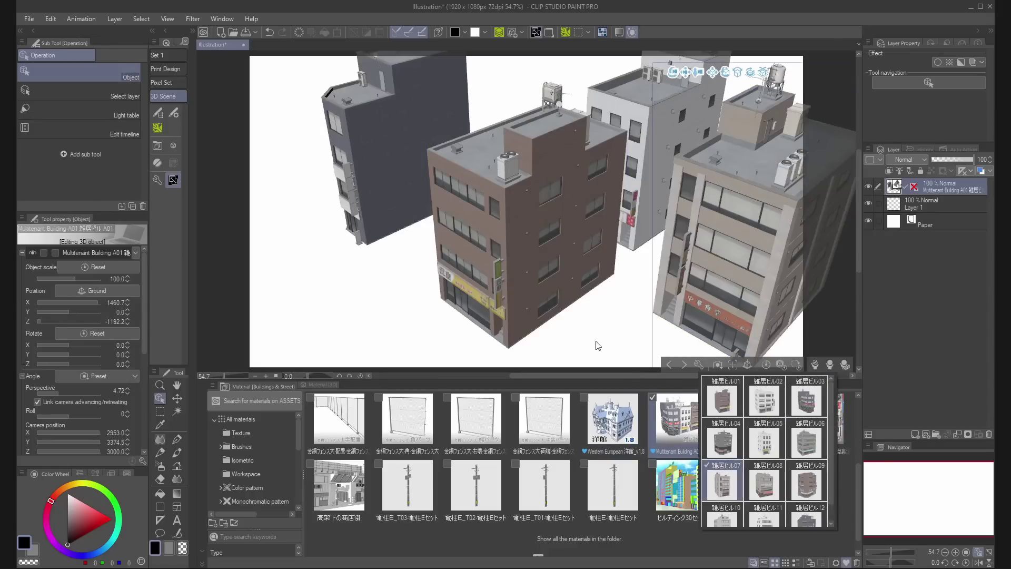
pyautogui.click(844, 332)
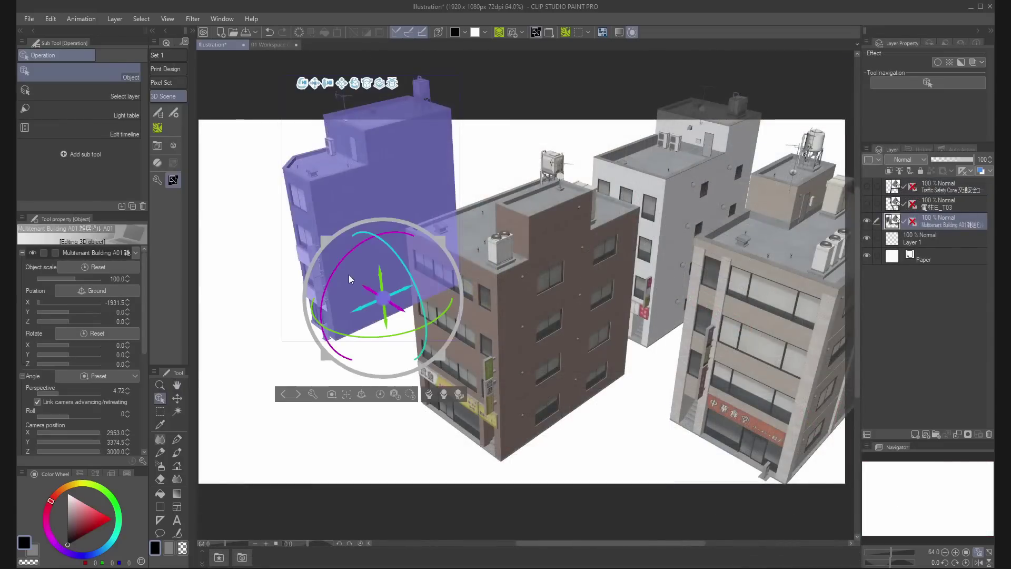
# Duplicate the dark building by copy and paste, and place the copy at about Z 1402.6 with a Y rotation of about 84.9.
pyautogui.click(52, 19)
pyautogui.click(72, 77)
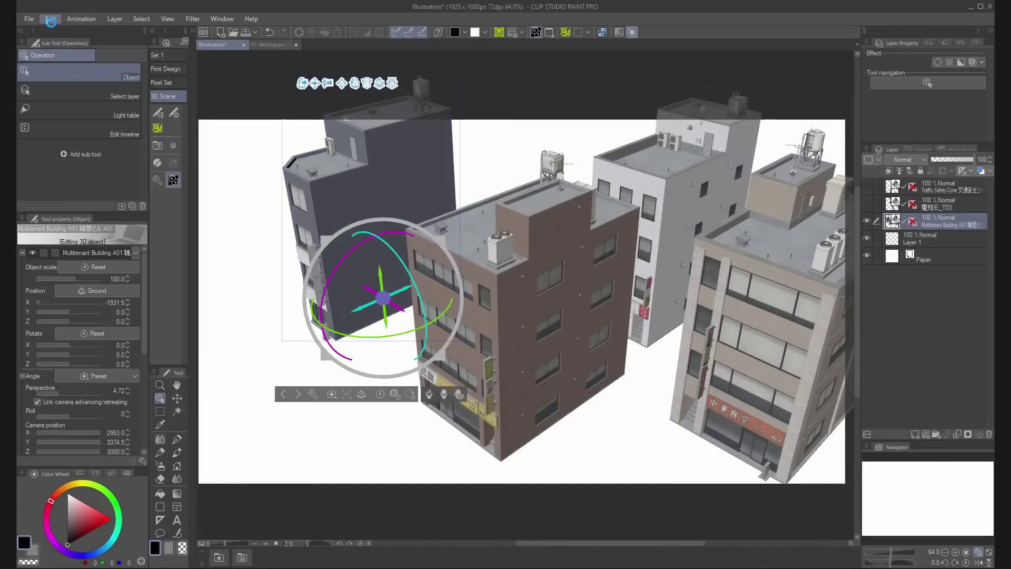
pyautogui.click(52, 22)
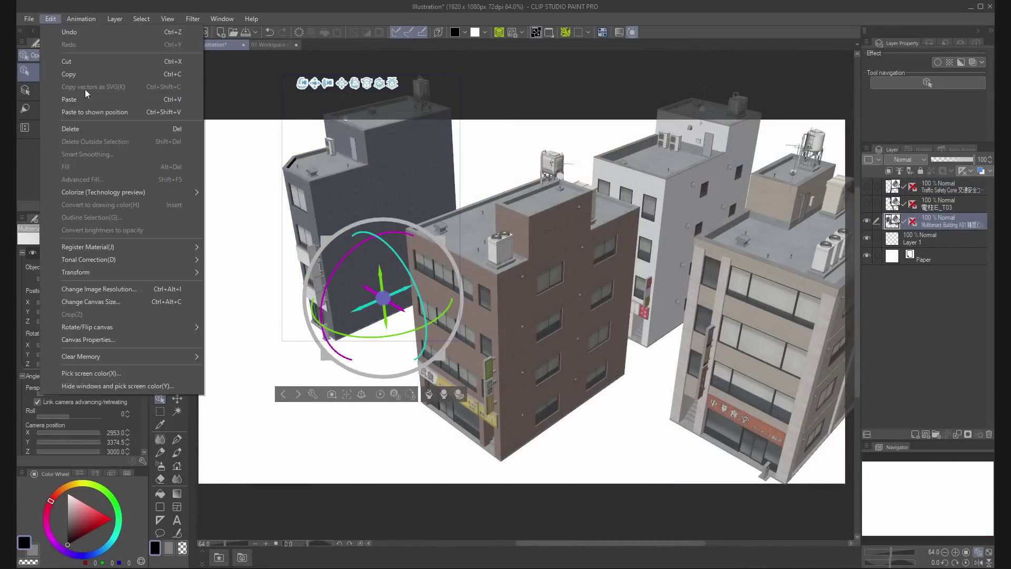
pyautogui.click(86, 99)
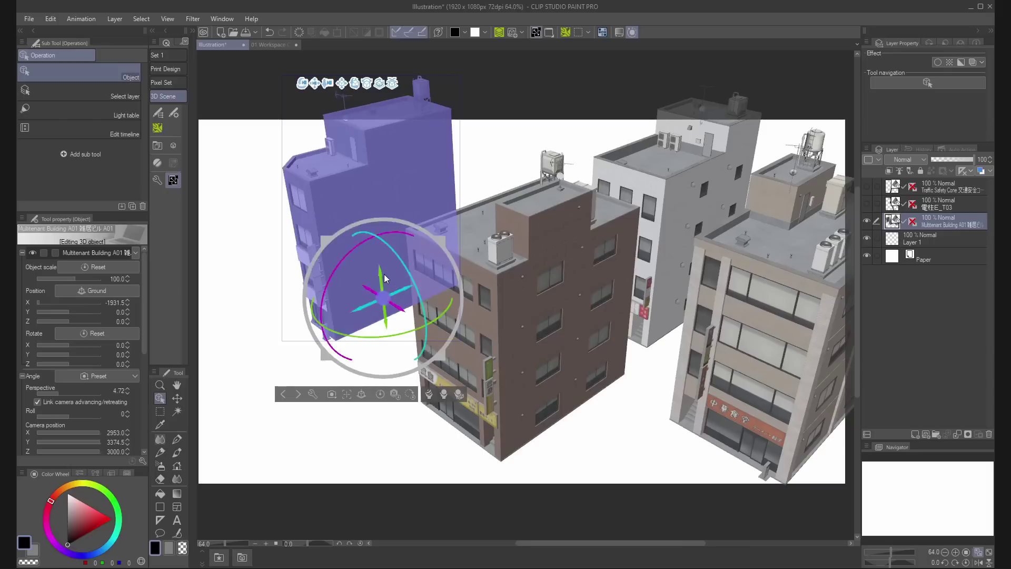
pyautogui.moveTo(397, 304); pyautogui.dragTo(416, 245)
# Choose a different building preset for the pasted copy.
pyautogui.click(350, 455)
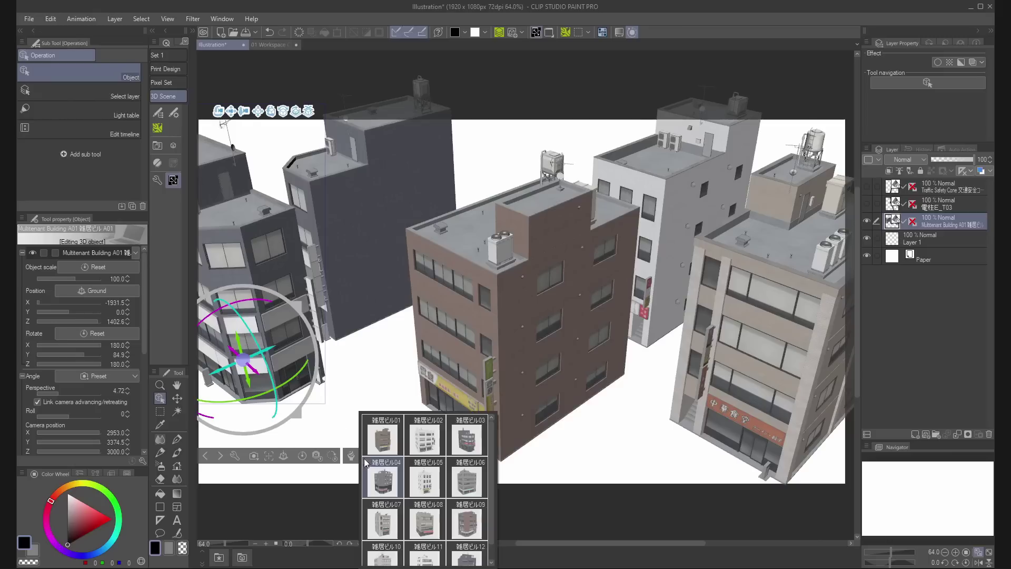
pyautogui.click(467, 553)
pyautogui.click(441, 561)
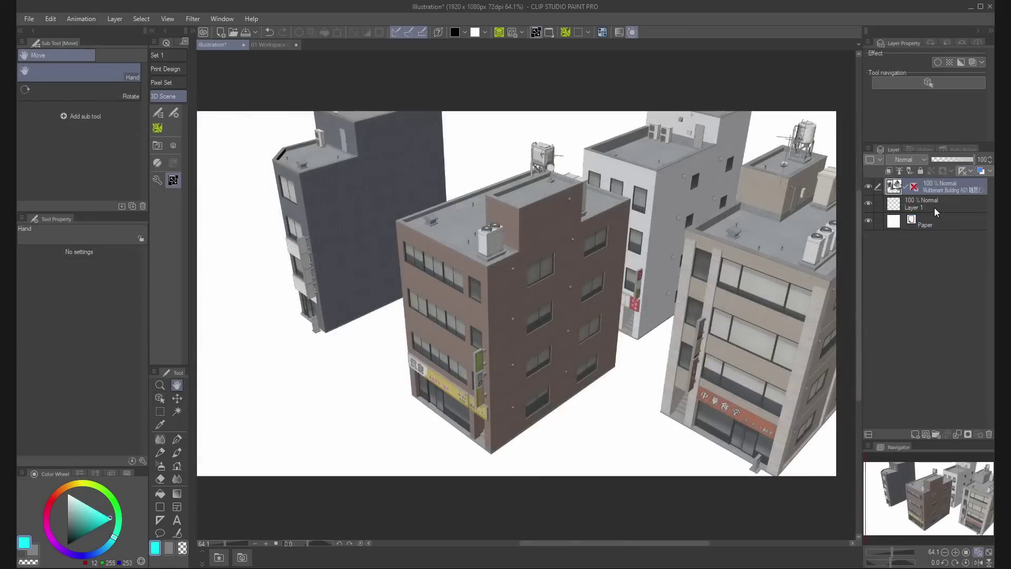
# With Layer 1 active, add the 電柱E_T03 utility pole material as a separate 3D layer and close the material list.
pyautogui.click(943, 204)
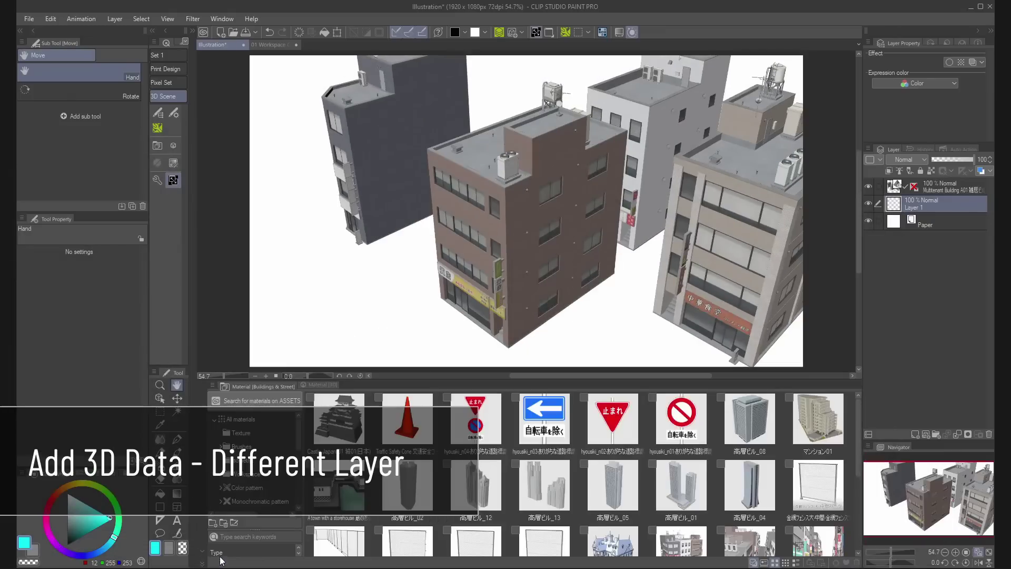
pyautogui.scroll(-3, 730, 536)
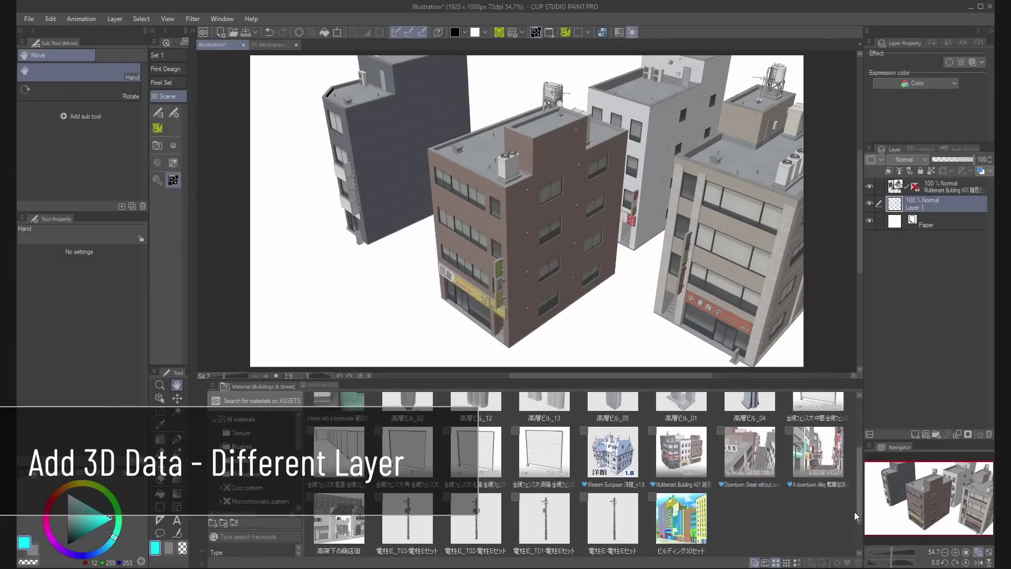
pyautogui.click(408, 492)
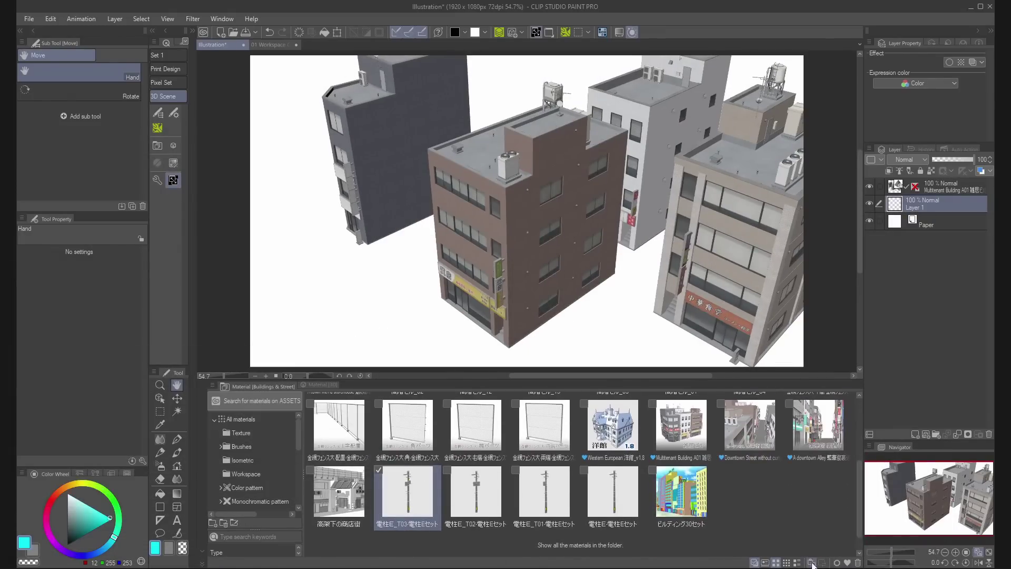
pyautogui.click(813, 562)
pyautogui.click(201, 553)
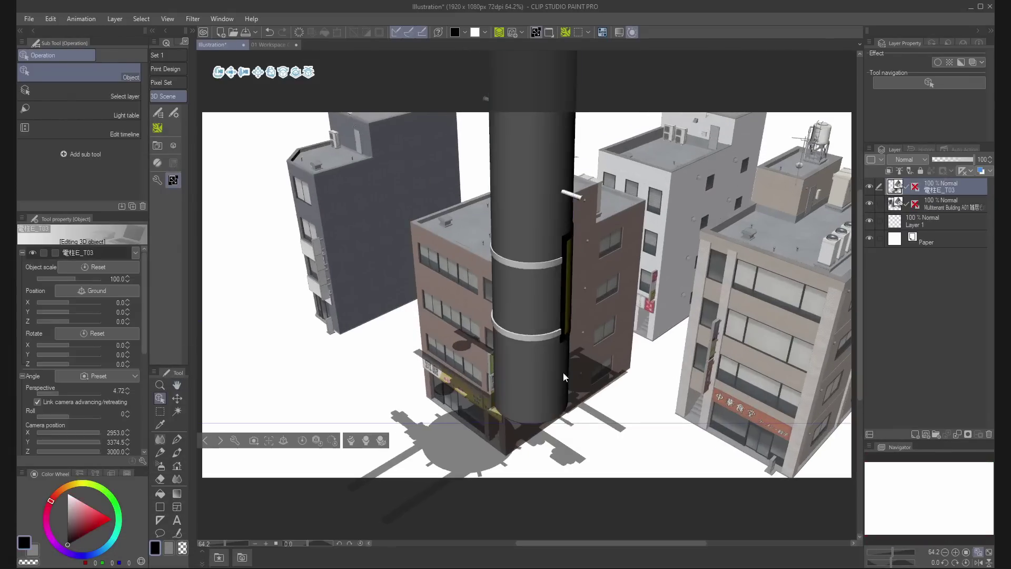
# Move the utility pole to the front-left of the scene, at about Z 1894, and set its object scale to 50.
pyautogui.click(535, 394)
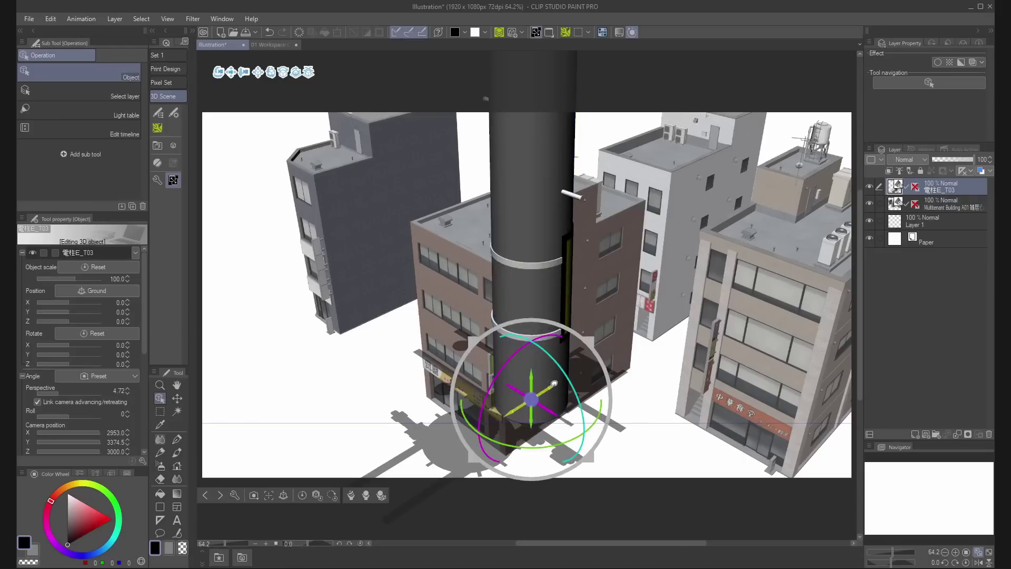
pyautogui.moveTo(535, 395); pyautogui.dragTo(326, 463)
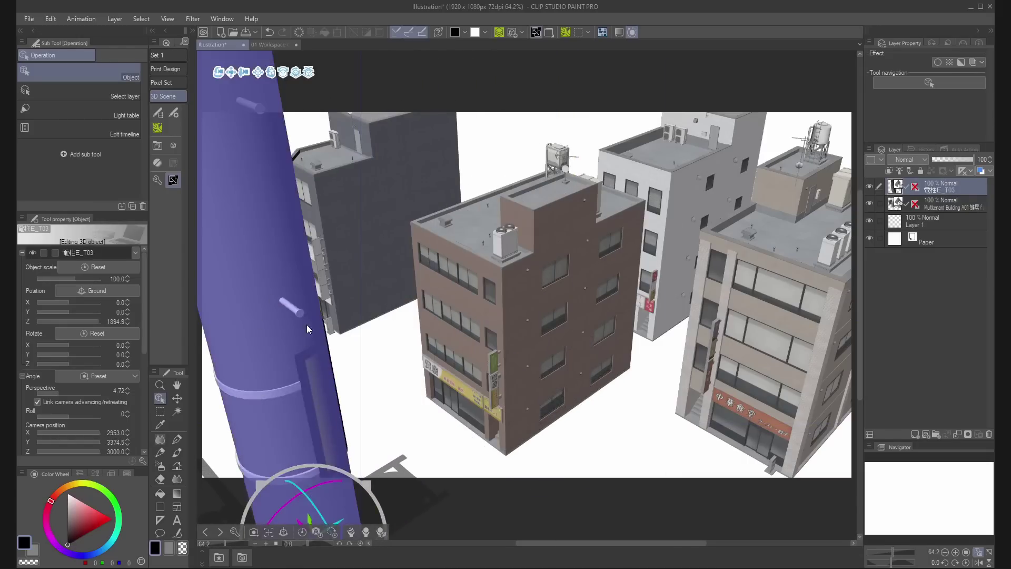
pyautogui.write('50')
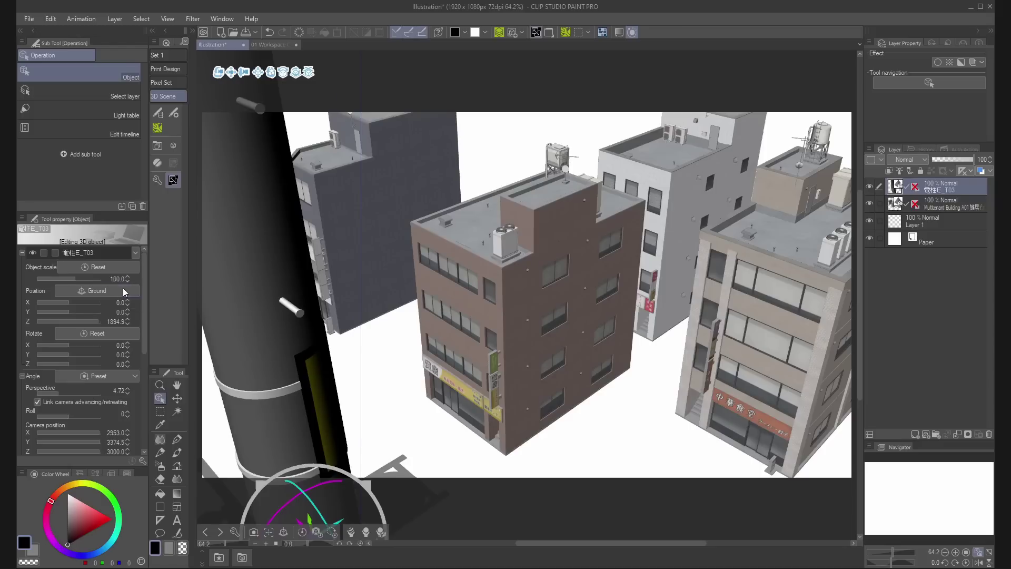
pyautogui.press('Return')
# Shrink the utility pole further to an object scale of about 25.9.
pyautogui.moveTo(471, 461); pyautogui.dragTo(530, 390)
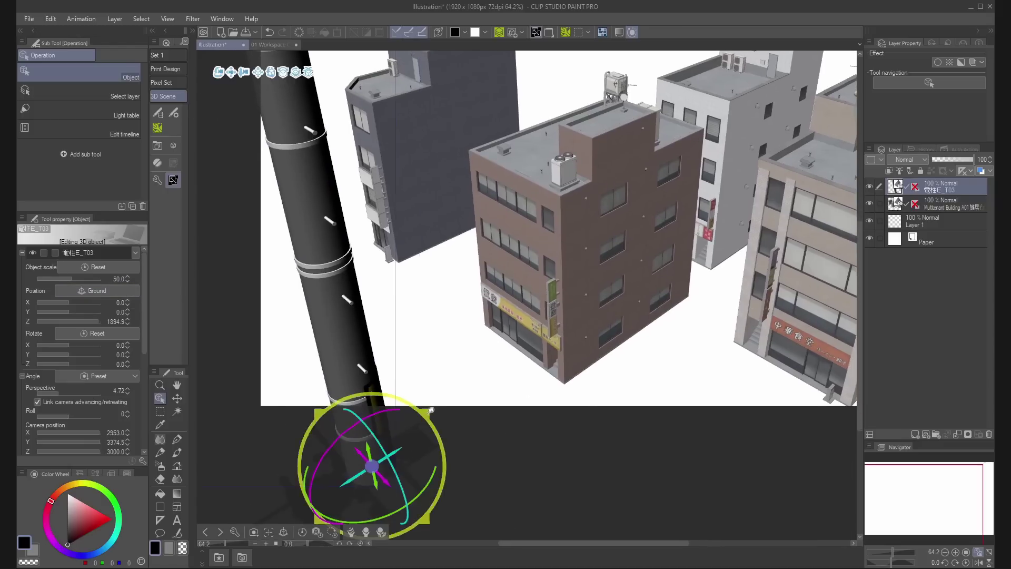
pyautogui.moveTo(429, 410); pyautogui.dragTo(397, 429)
pyautogui.rightClick(377, 463)
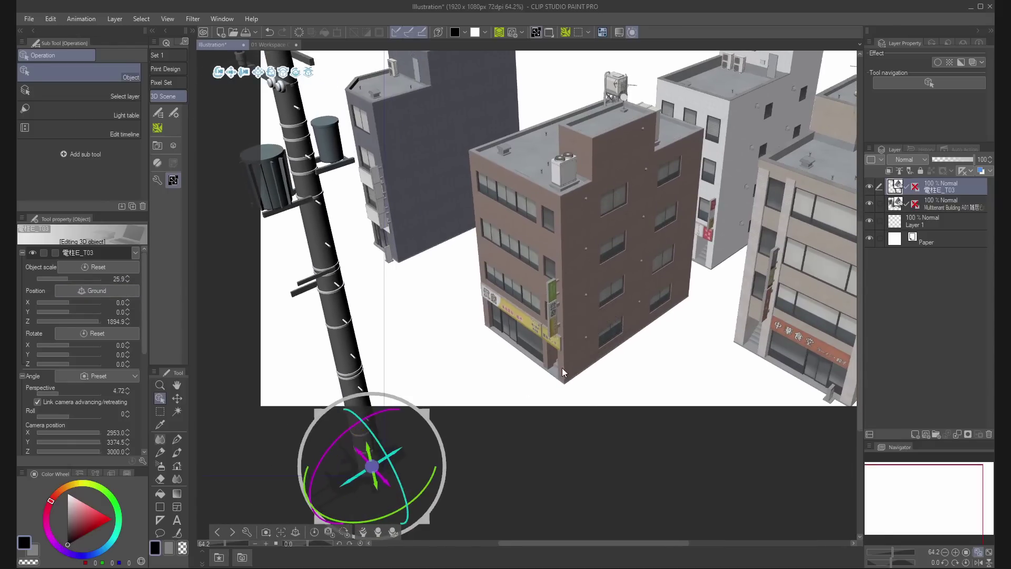
pyautogui.press('space')
pyautogui.moveTo(633, 320); pyautogui.dragTo(574, 403)
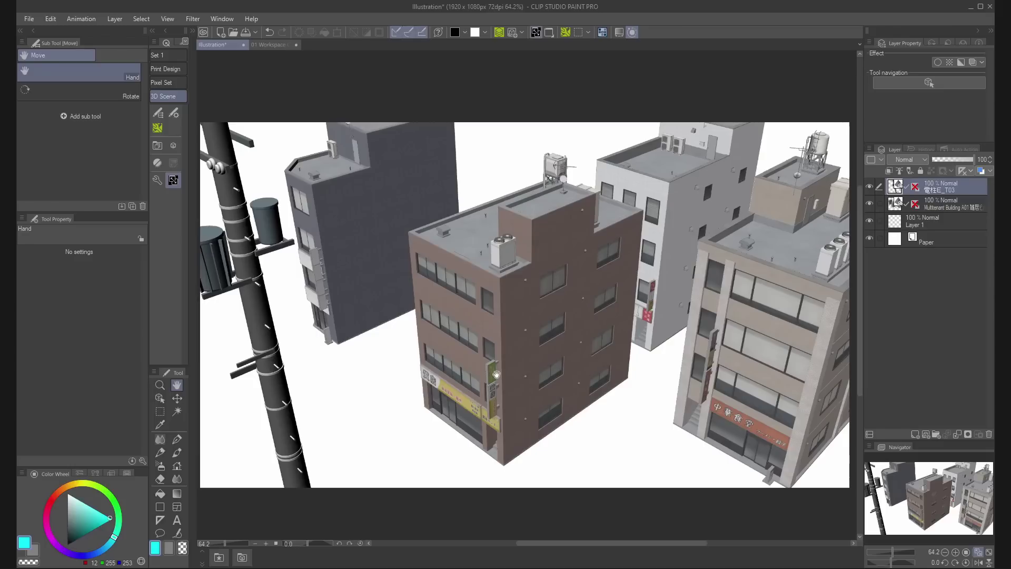
# Enable the pole layer's perspective ruler, and add another 電柱E_T03 pole to the Traffic Safety Cone layer, centering the view on it.
pyautogui.click(916, 188)
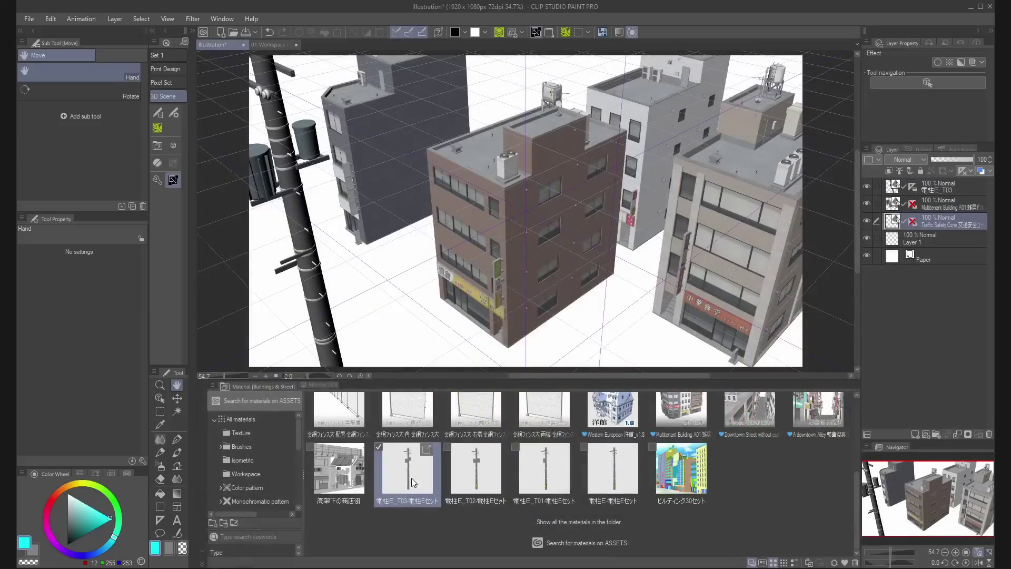
pyautogui.moveTo(408, 469); pyautogui.dragTo(653, 236)
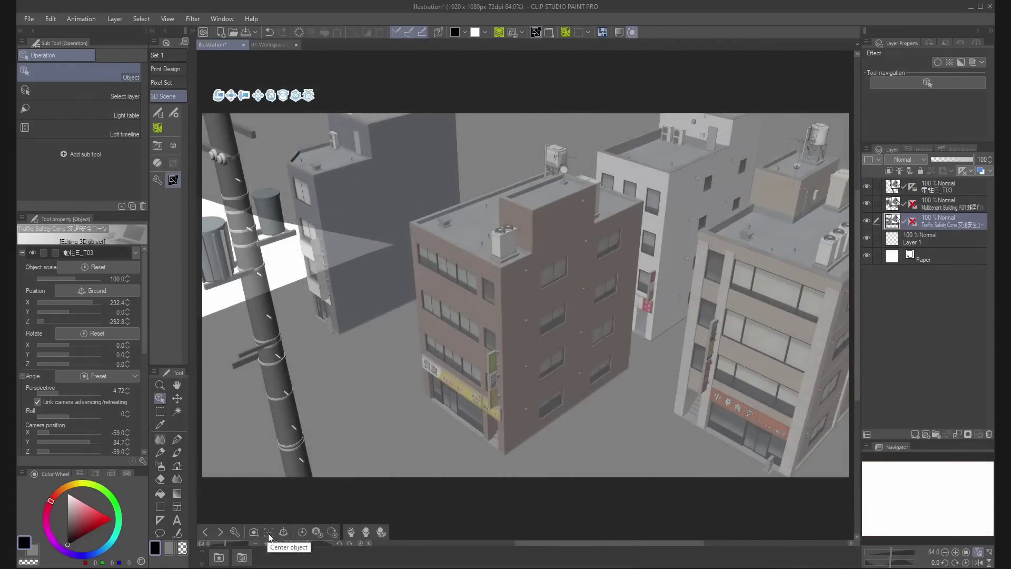
pyautogui.click(268, 532)
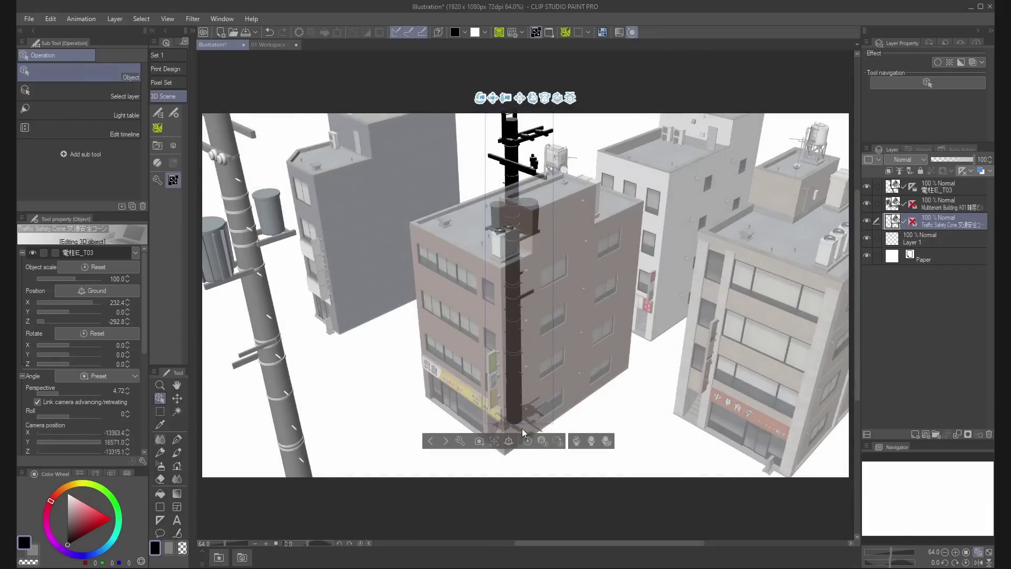
# Reposition the new pole in front of the beige building, and raise the Traffic Safety Cone layer above the other layers.
pyautogui.moveTo(571, 102); pyautogui.dragTo(678, 480)
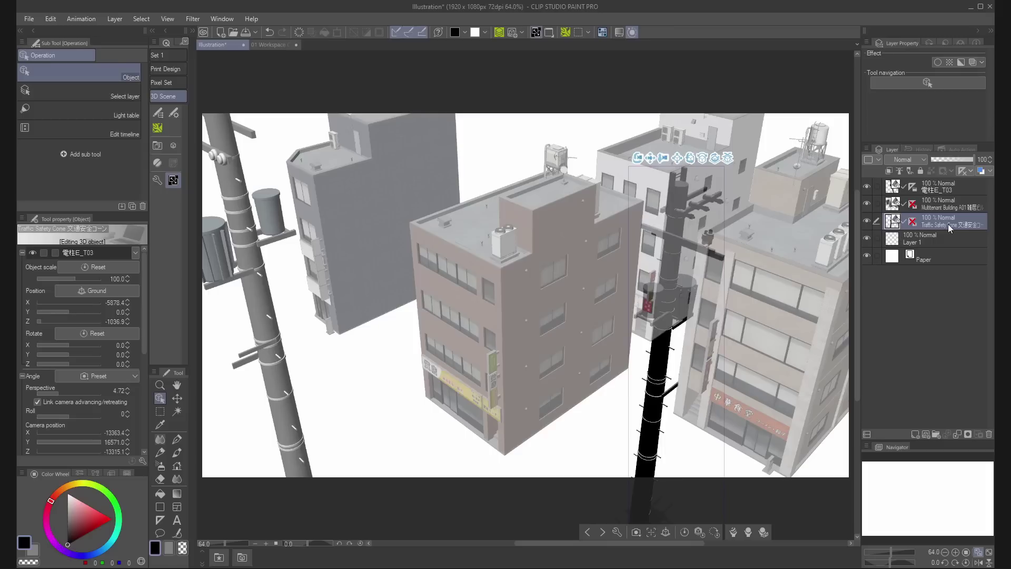
pyautogui.moveTo(948, 224); pyautogui.dragTo(948, 180)
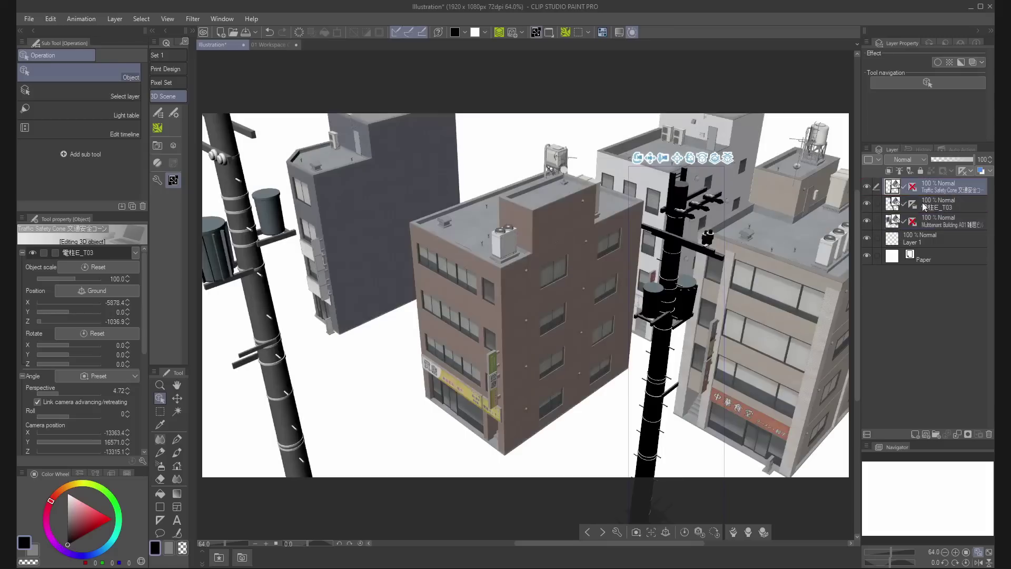
pyautogui.moveTo(728, 155); pyautogui.dragTo(832, 189)
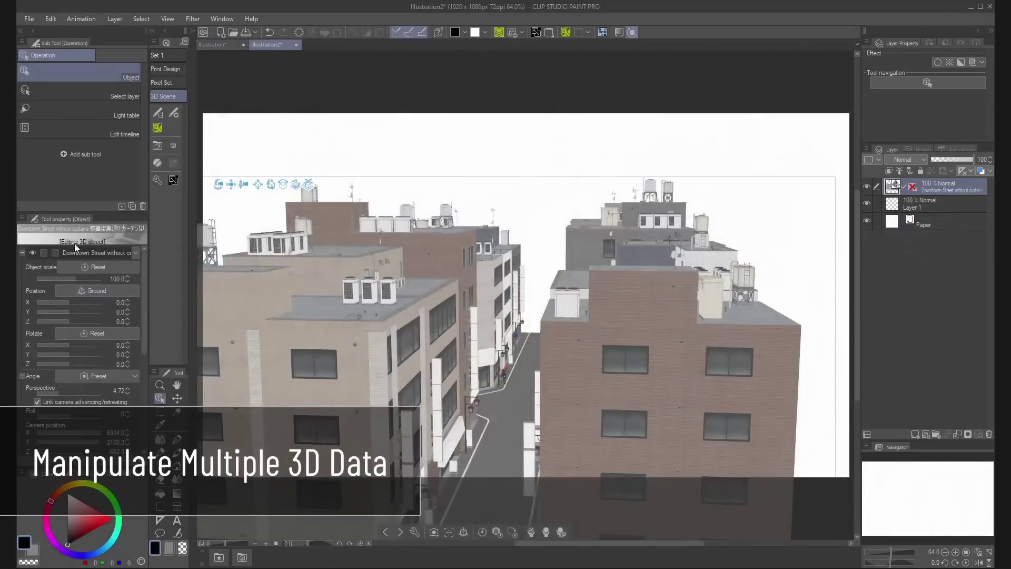
# Expand the Downtown Street model's object hierarchy through City-A01-No-Curtain and select Building-01.
pyautogui.click(135, 253)
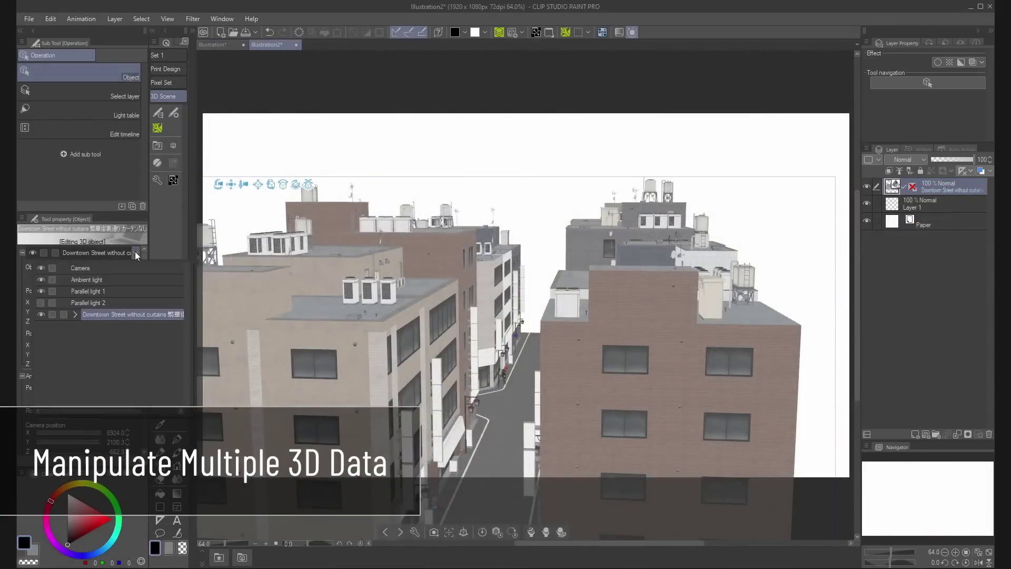
pyautogui.click(174, 113)
pyautogui.click(289, 63)
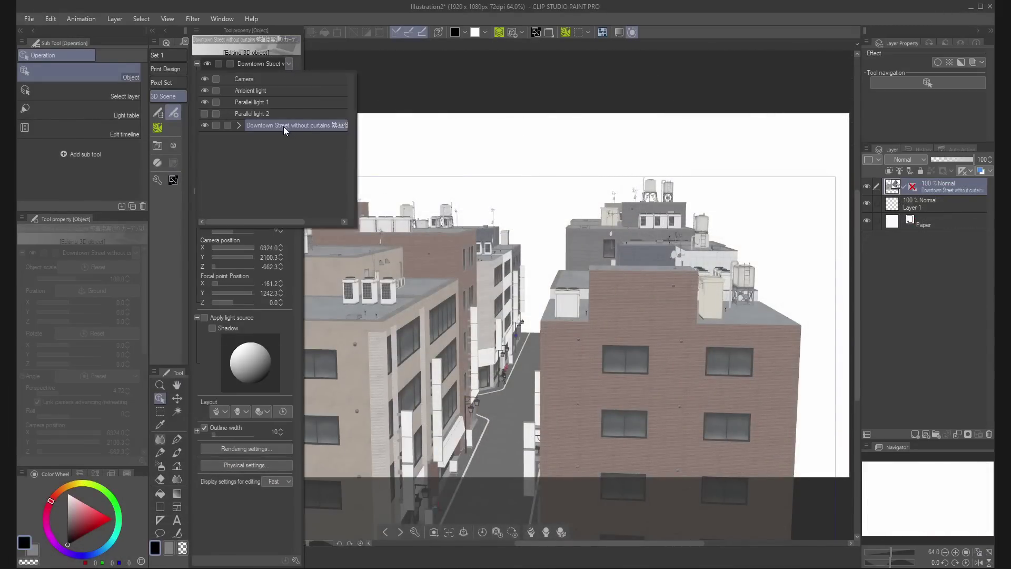
pyautogui.click(239, 125)
pyautogui.click(247, 137)
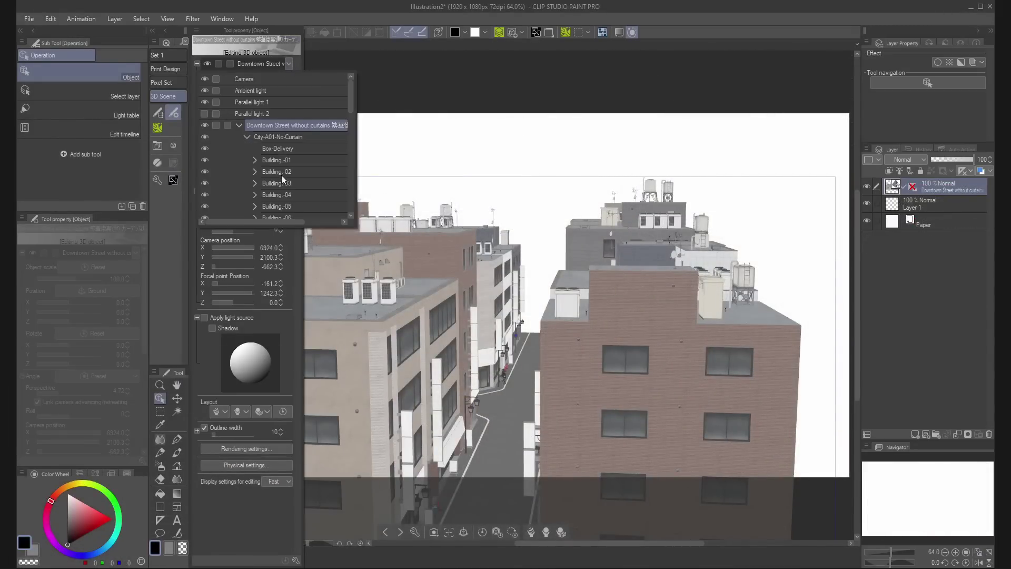
pyautogui.click(295, 159)
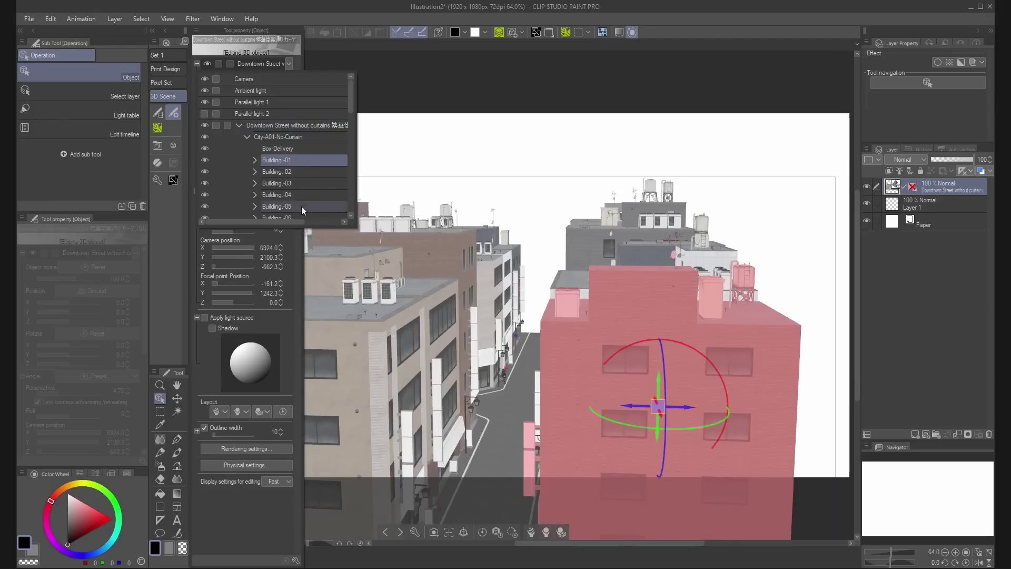
# Raise Building-01 above the street to about Y 2074, and turn the camera to a high view over the whole block.
pyautogui.moveTo(658, 376); pyautogui.dragTo(659, 285)
pyautogui.moveTo(507, 180); pyautogui.dragTo(581, 226)
pyautogui.moveTo(340, 113); pyautogui.dragTo(518, 344)
pyautogui.moveTo(686, 320); pyautogui.dragTo(776, 295)
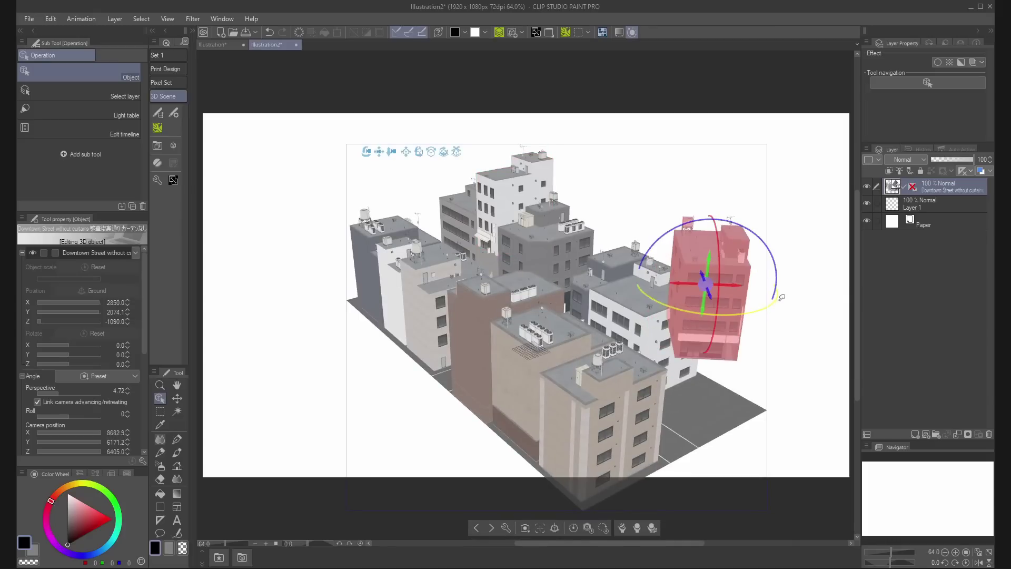
# Hide Building-01 and the tall white Building-05 in the Downtown Street model.
pyautogui.click(517, 195)
pyautogui.click(722, 302)
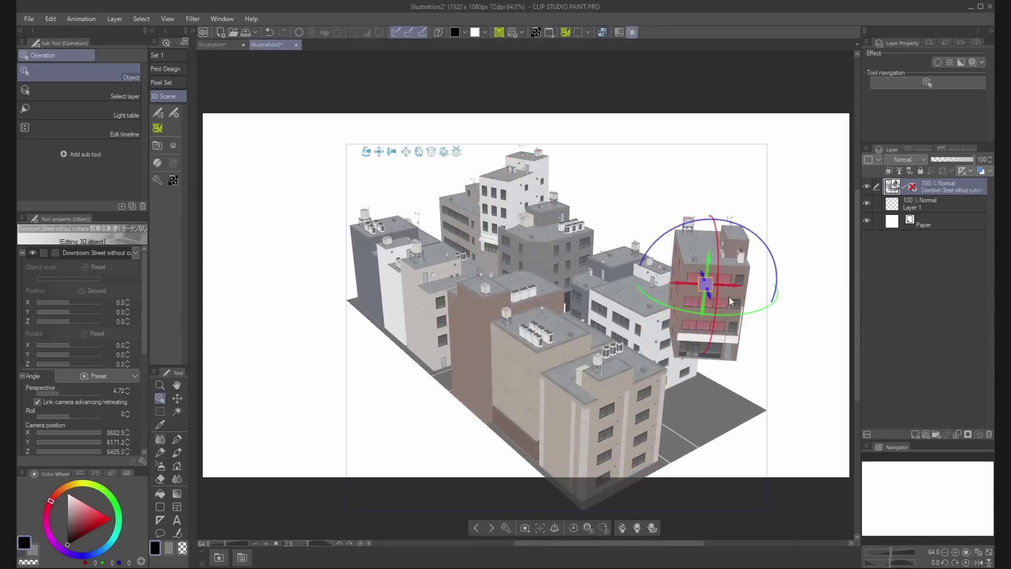
pyautogui.click(535, 174)
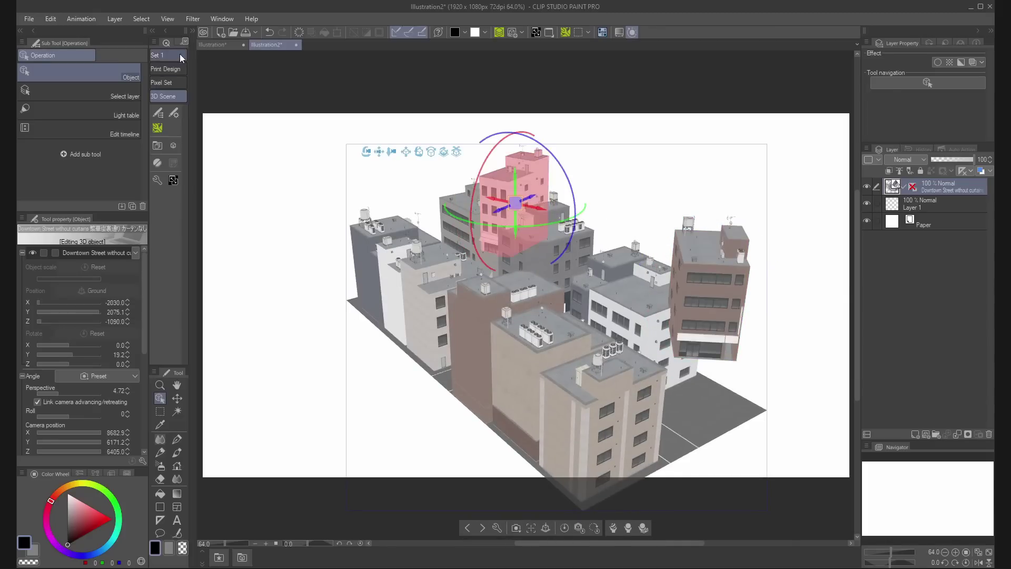
pyautogui.click(174, 113)
pyautogui.click(288, 63)
pyautogui.scroll(4, 347, 131)
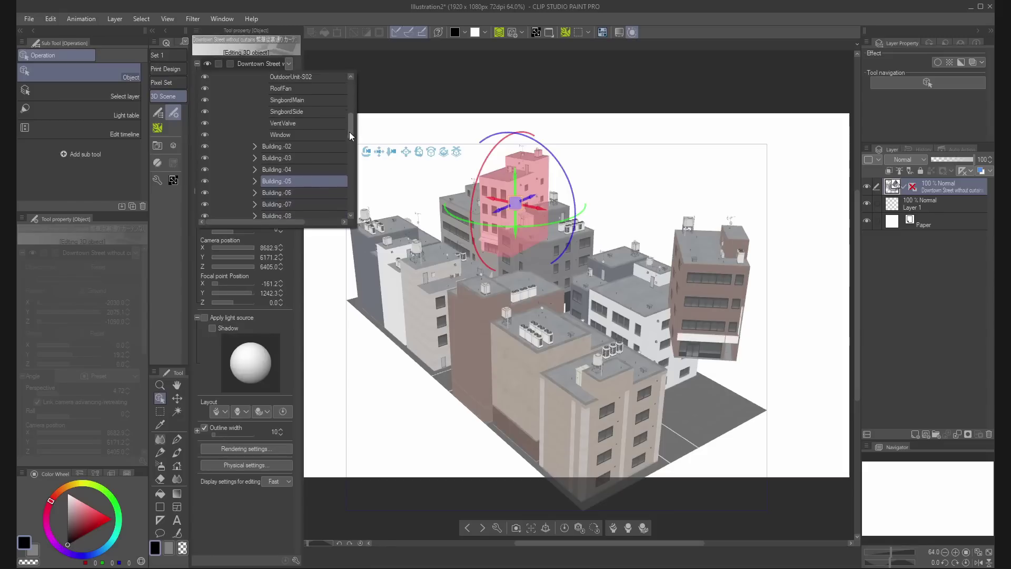
pyautogui.click(254, 76)
pyautogui.click(302, 78)
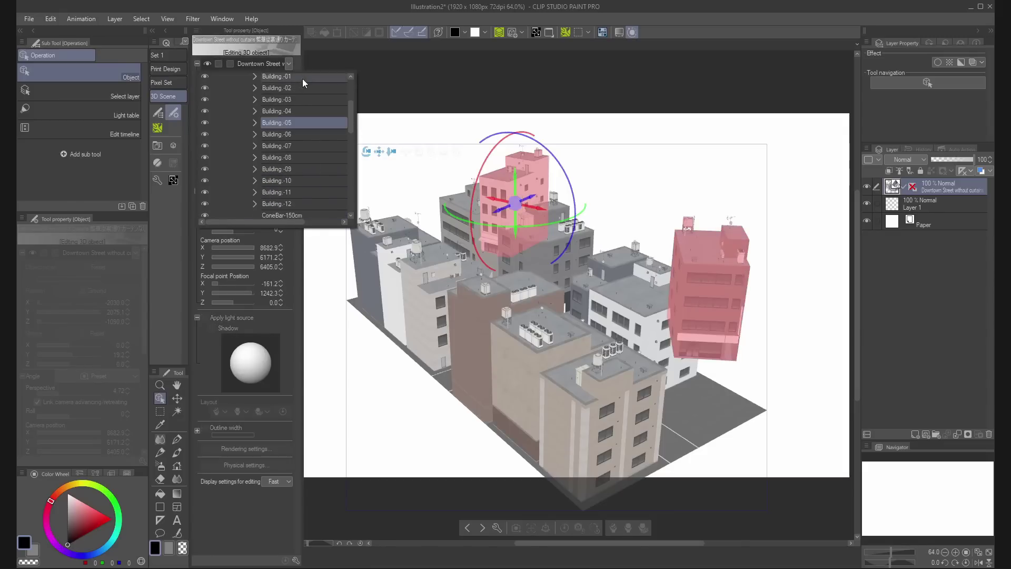
pyautogui.click(205, 77)
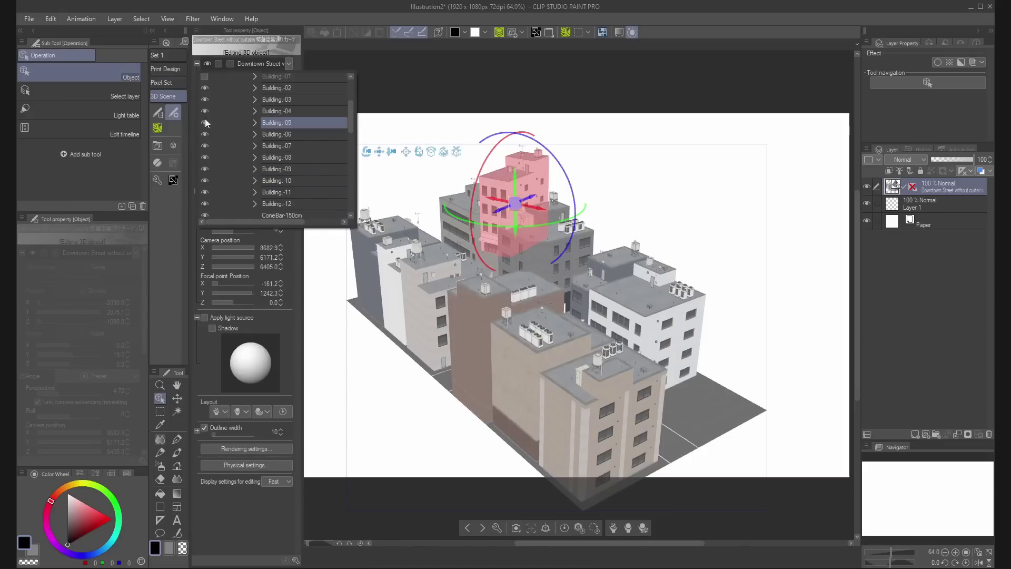
pyautogui.click(205, 123)
# View the block from its opposite side, select Building-02 and expand its list of parts.
pyautogui.moveTo(744, 198); pyautogui.dragTo(639, 235)
pyautogui.click(289, 63)
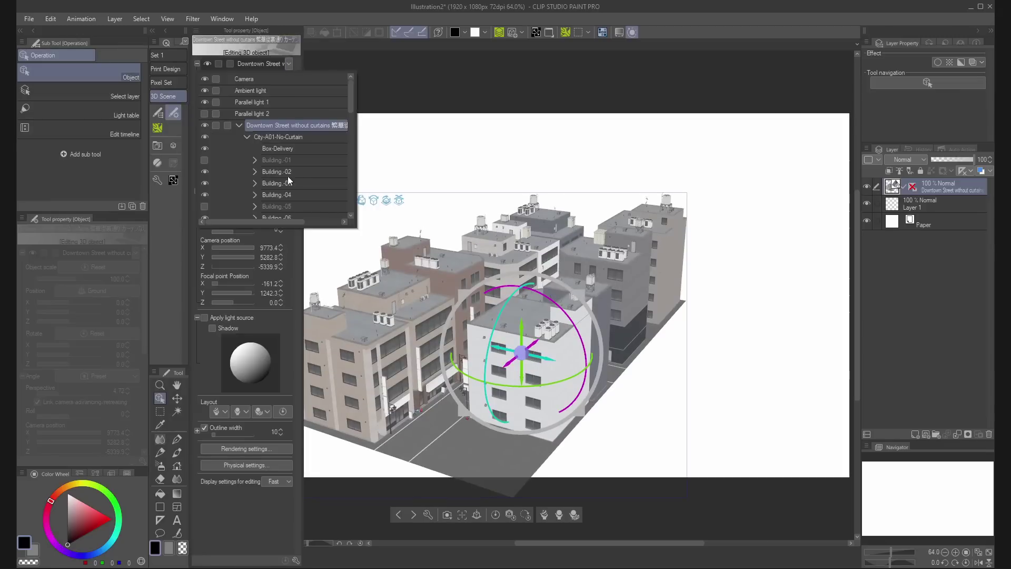
pyautogui.click(292, 195)
pyautogui.keyDown('ctrl'); pyautogui.click(291, 172); pyautogui.keyUp('ctrl')
pyautogui.click(279, 175)
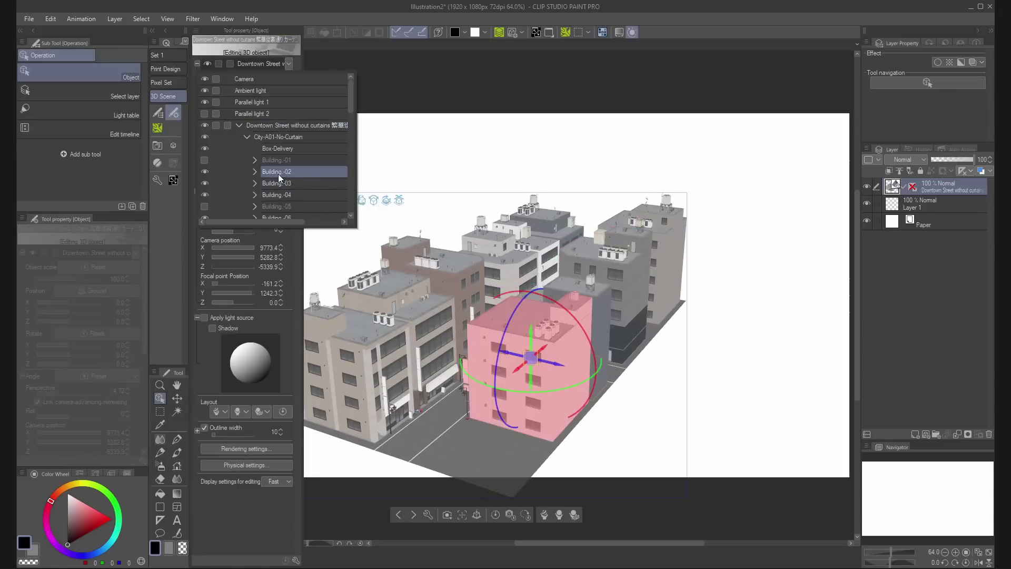
pyautogui.click(255, 172)
pyautogui.scroll(-2, 346, 109)
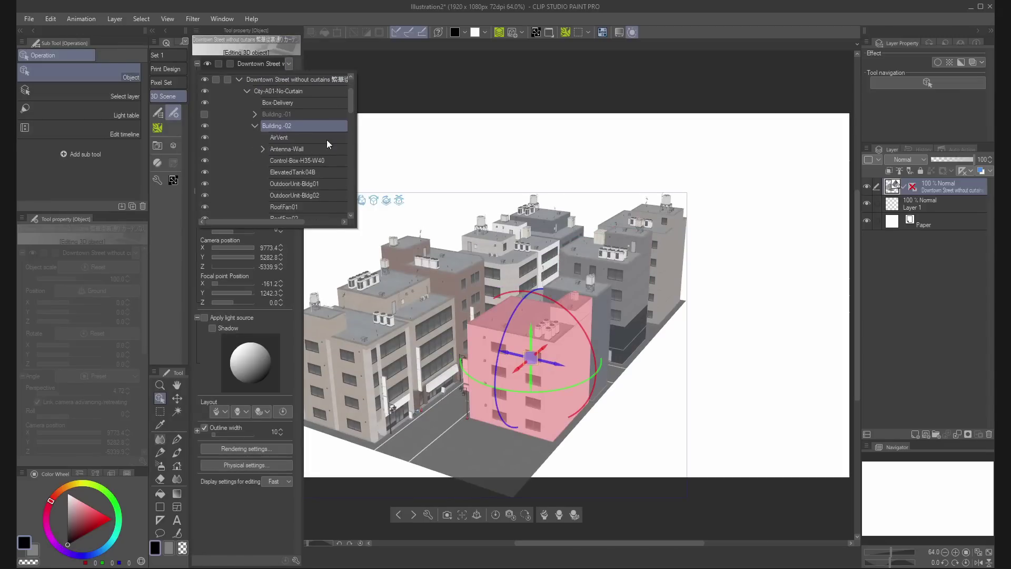
# Select several individual parts of Building-02, then hide OutdoorUnit-Bldg01 and OutdoorUnit-Bldg02 and show both again.
pyautogui.click(323, 148)
pyautogui.click(314, 163)
pyautogui.click(309, 172)
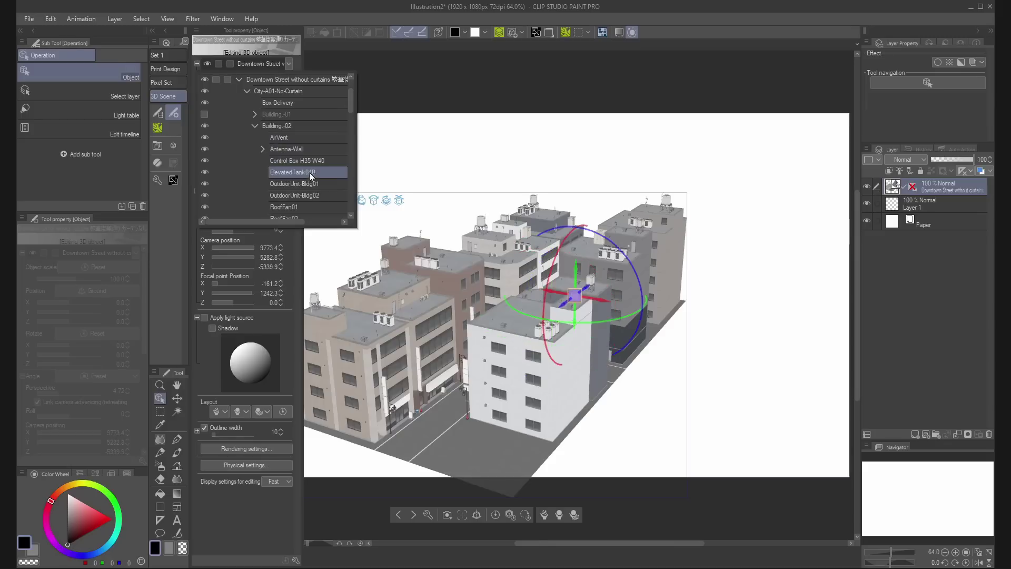
pyautogui.click(307, 185)
pyautogui.click(205, 183)
pyautogui.click(205, 195)
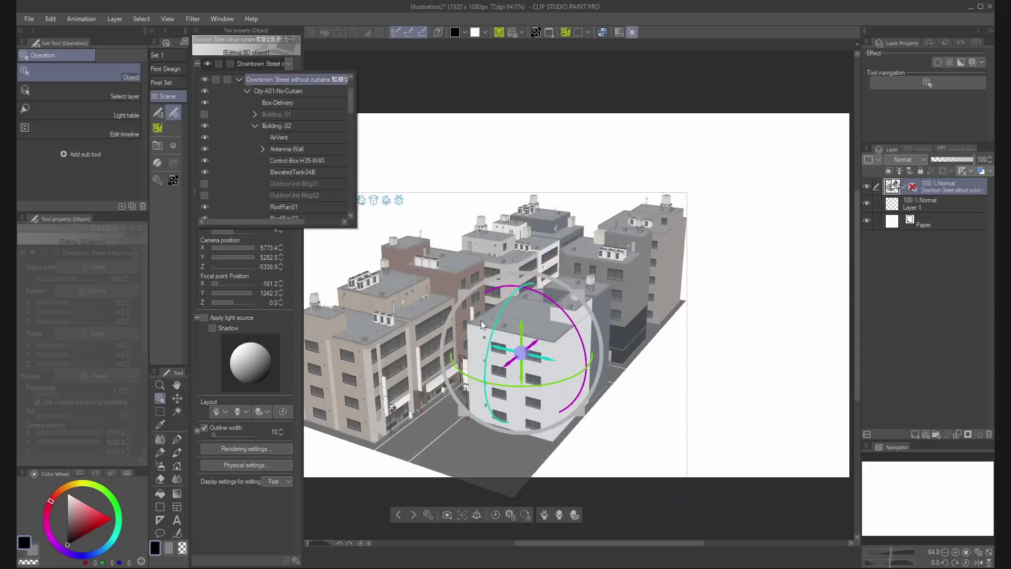
pyautogui.click(205, 195)
pyautogui.click(205, 184)
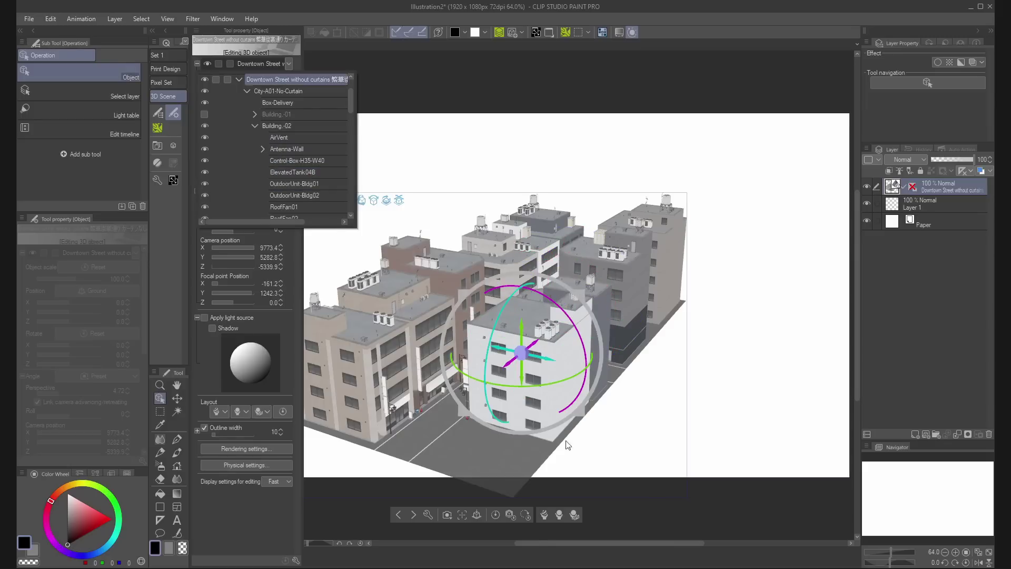
# Hide Building-02 and Building-03 in the Downtown Street model.
pyautogui.click(545, 352)
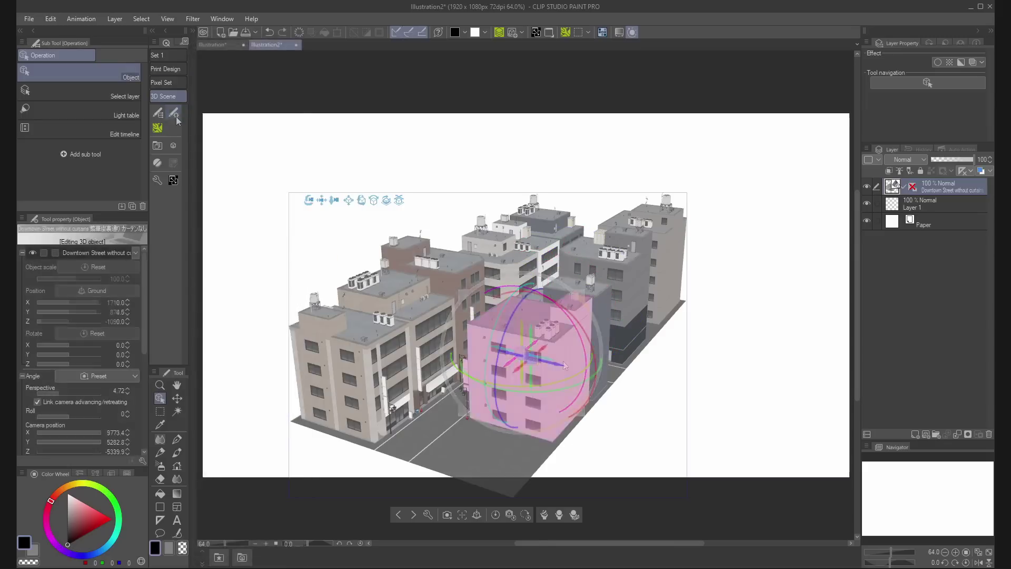
pyautogui.click(289, 63)
pyautogui.click(204, 172)
pyautogui.click(205, 183)
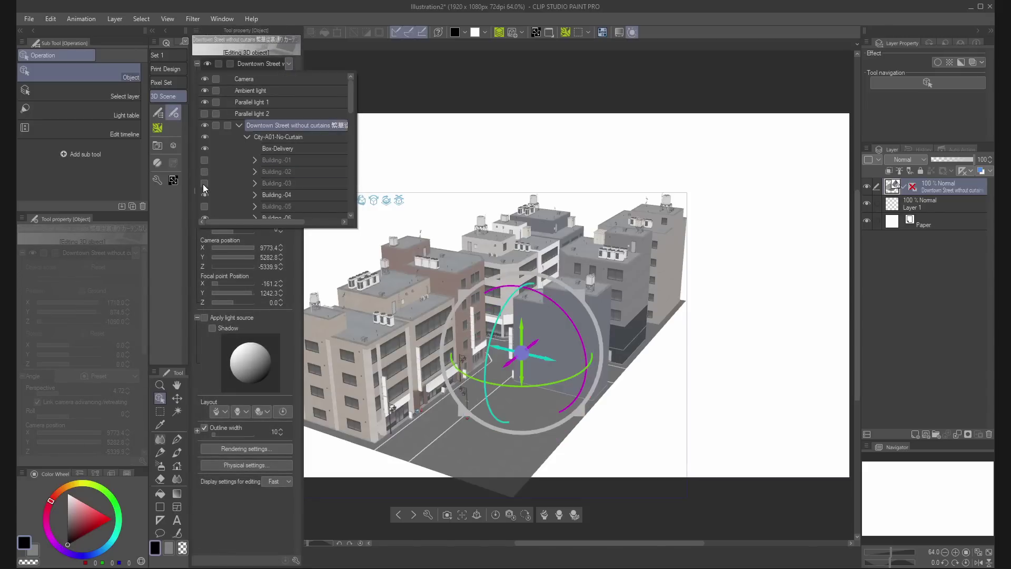
pyautogui.moveTo(334, 200); pyautogui.dragTo(340, 293)
pyautogui.moveTo(230, 109); pyautogui.dragTo(230, 64)
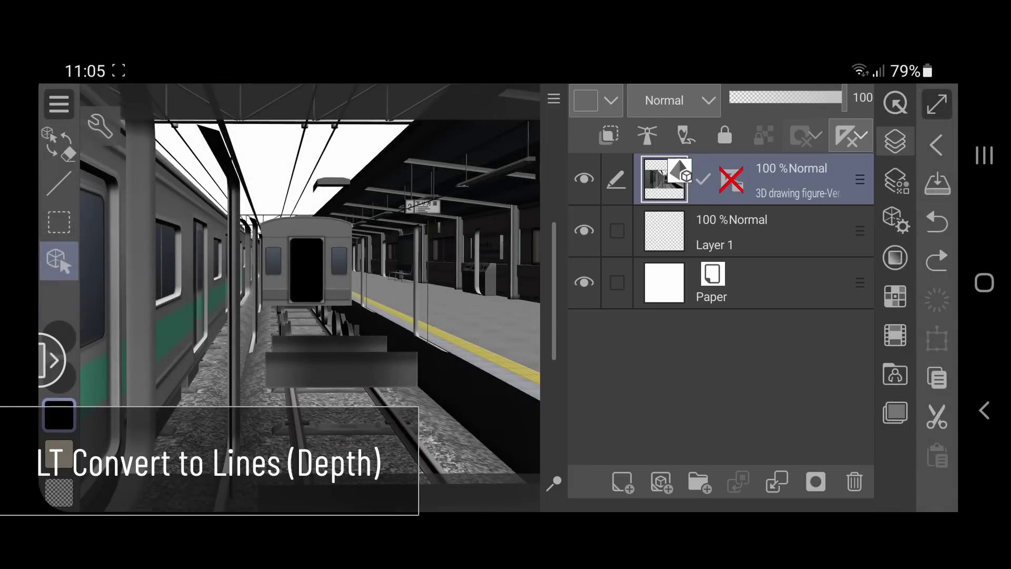
# Start Convert to lines and tones on the train station 3D layer, with Preview turned on.
pyautogui.click(894, 141)
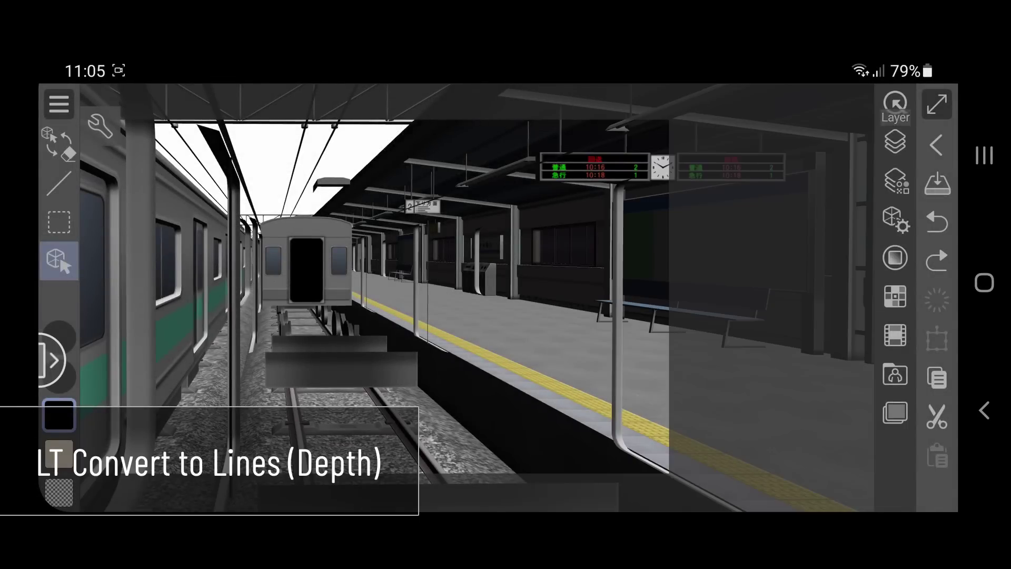
pyautogui.click(59, 103)
pyautogui.scroll(-3, 519, 318)
pyautogui.click(519, 266)
pyautogui.scroll(-10, 739, 316)
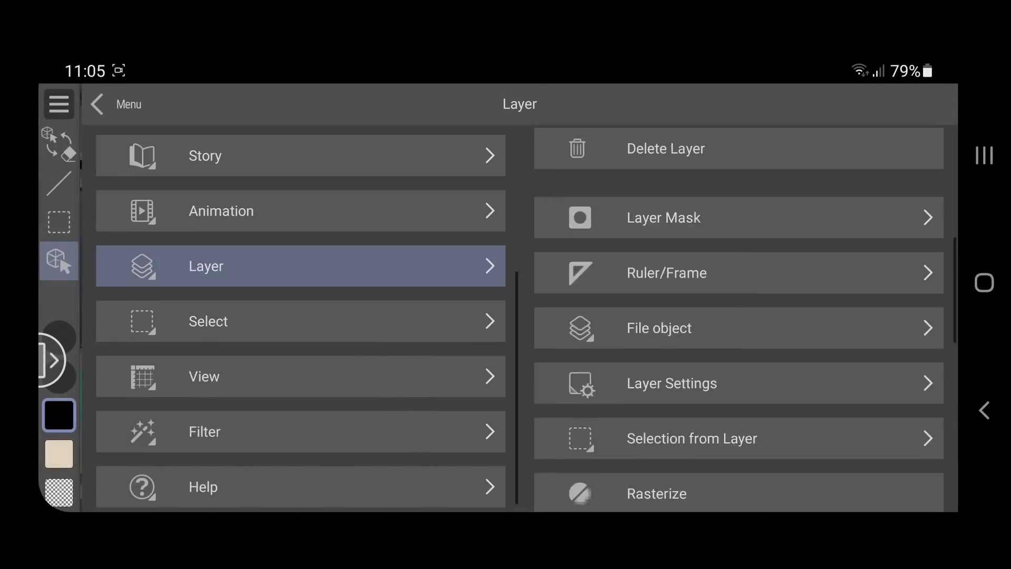
pyautogui.click(714, 269)
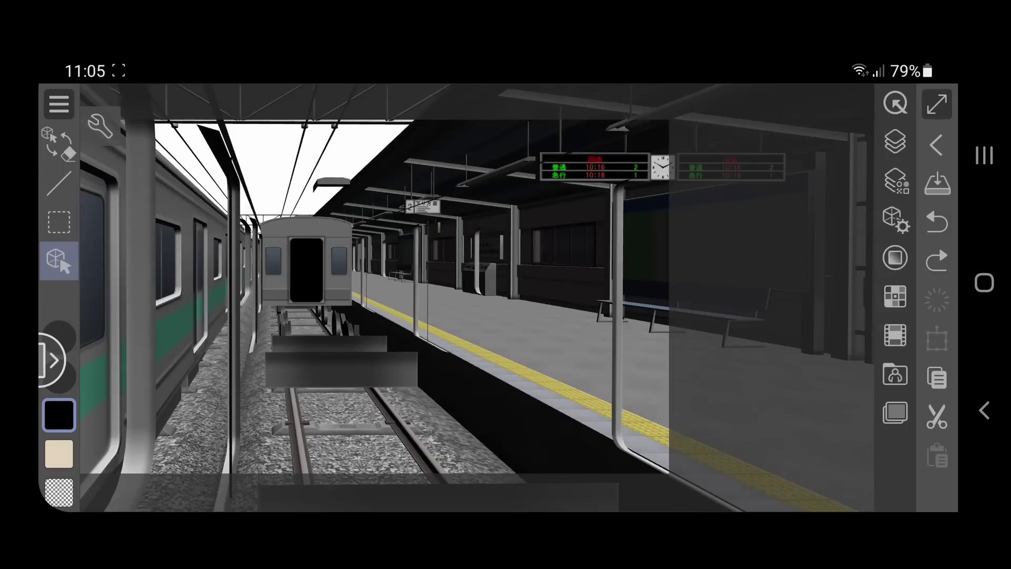
pyautogui.scroll(-10, 726, 285)
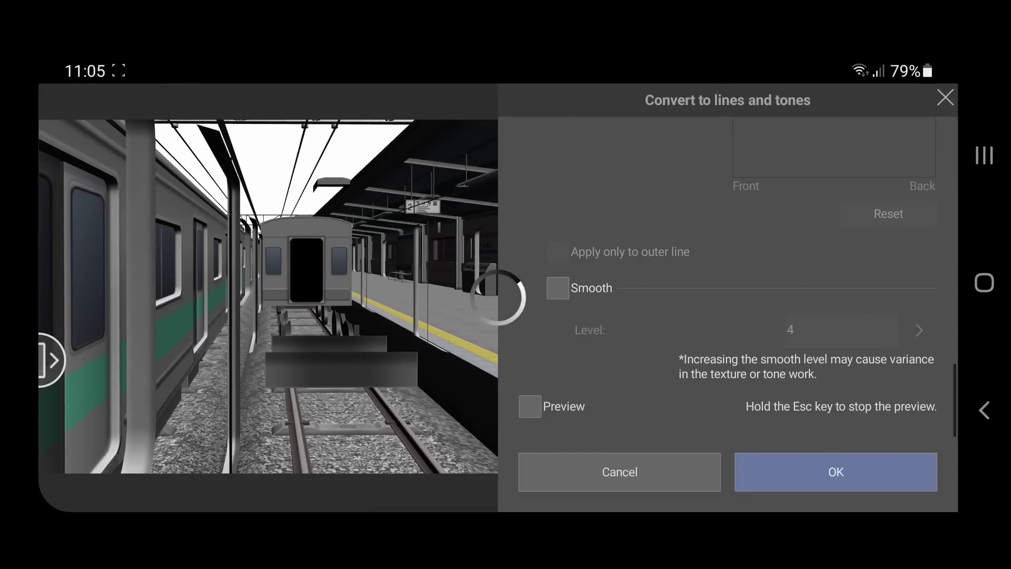
pyautogui.scroll(10, 727, 290)
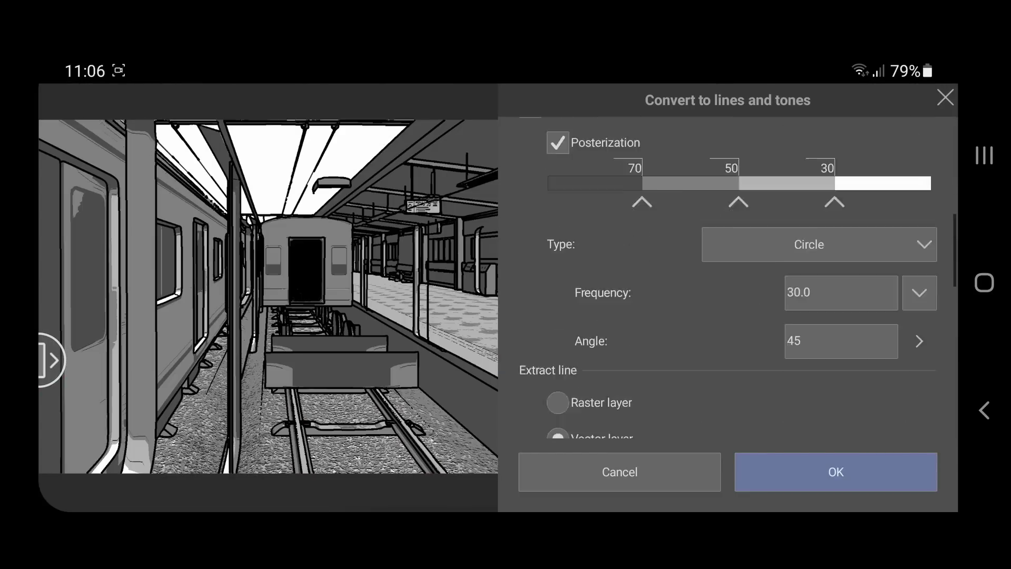
# Turn off Tone work and Extract line of texture for the conversion.
pyautogui.scroll(5, 726, 279)
pyautogui.scroll(-3, 726, 279)
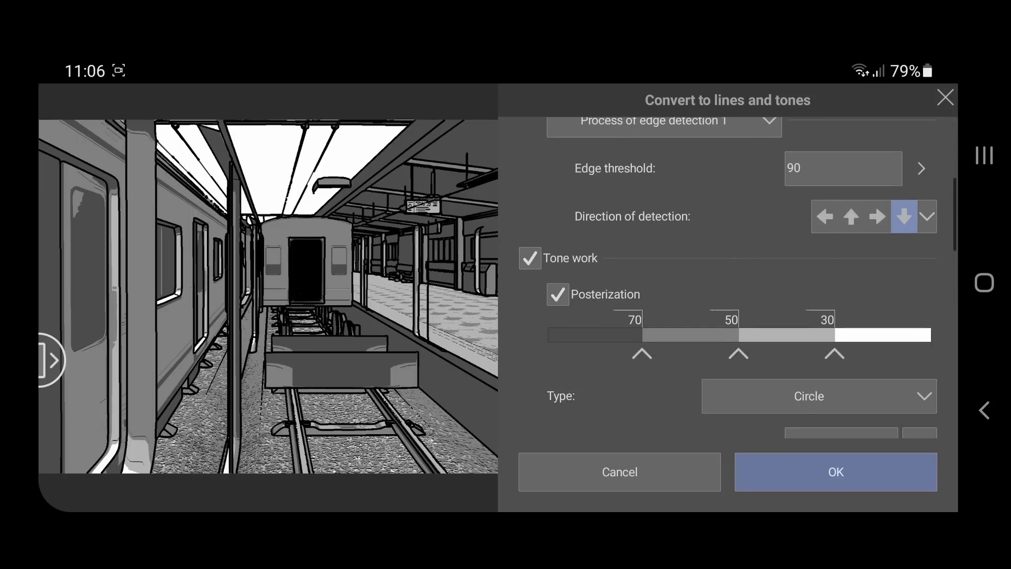
pyautogui.click(530, 258)
pyautogui.scroll(-3, 727, 279)
pyautogui.scroll(8, 727, 279)
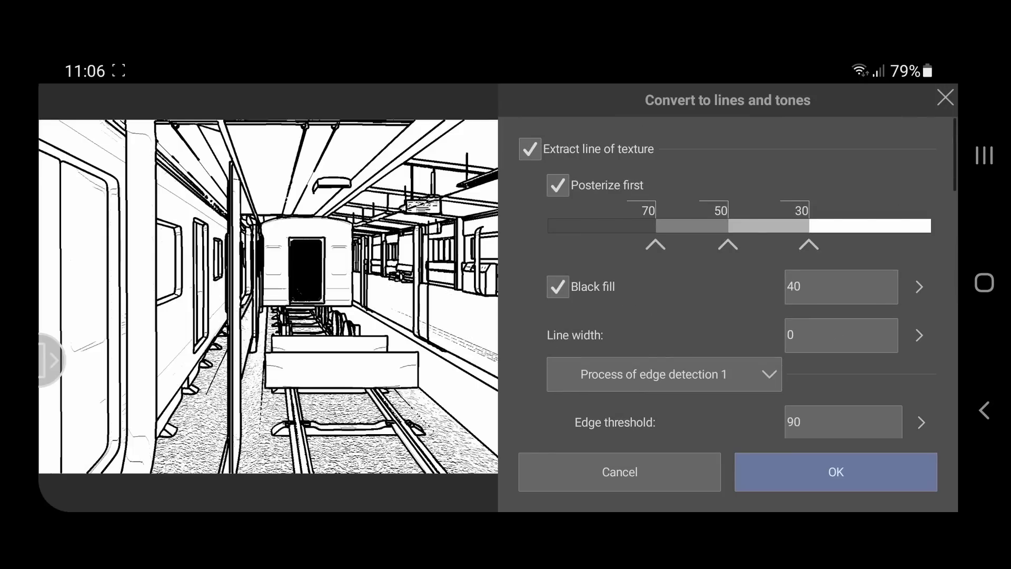
pyautogui.click(529, 149)
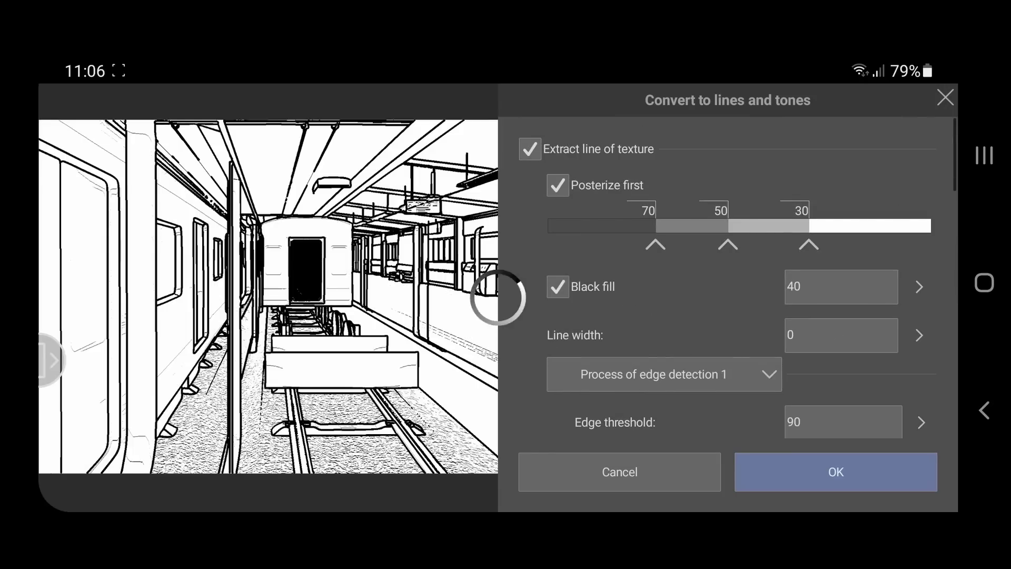
# Switch the line extraction to Raster layer and back to Vector layer.
pyautogui.scroll(-12, 726, 279)
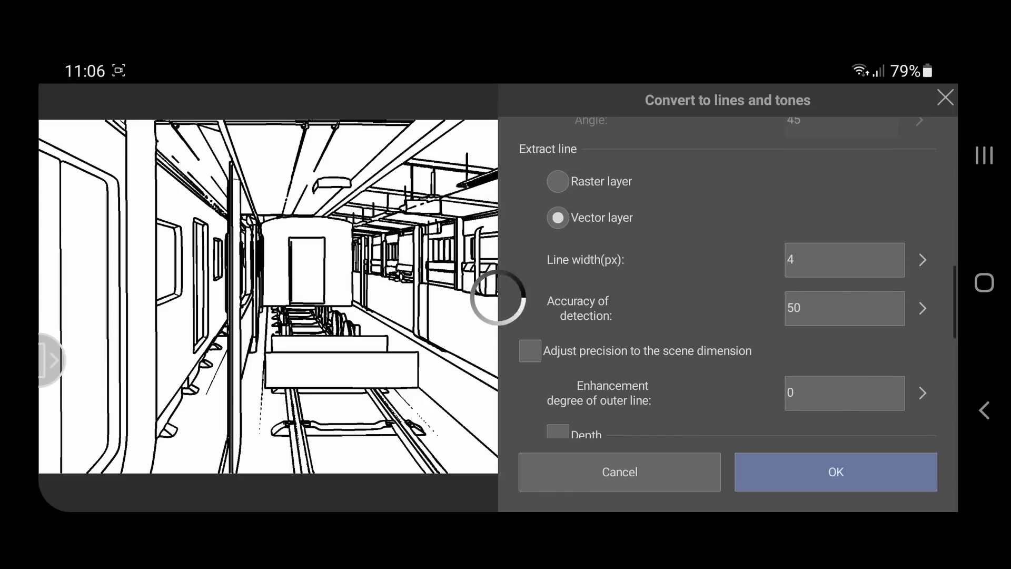
pyautogui.click(557, 181)
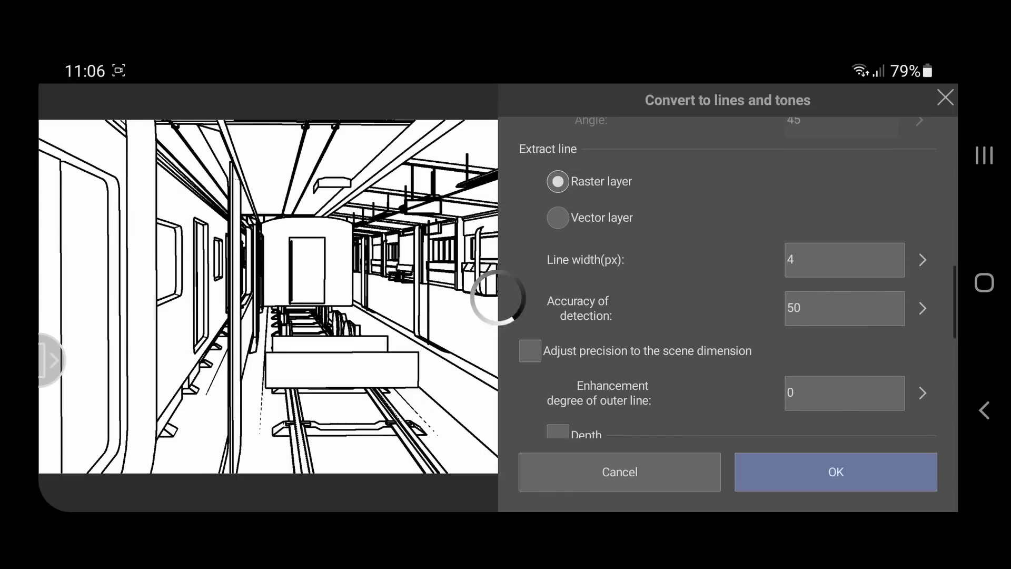
pyautogui.click(557, 217)
# Try a width of 7 px for the extracted vector lines, and settle on 1 px.
pyautogui.click(922, 259)
pyautogui.click(924, 167)
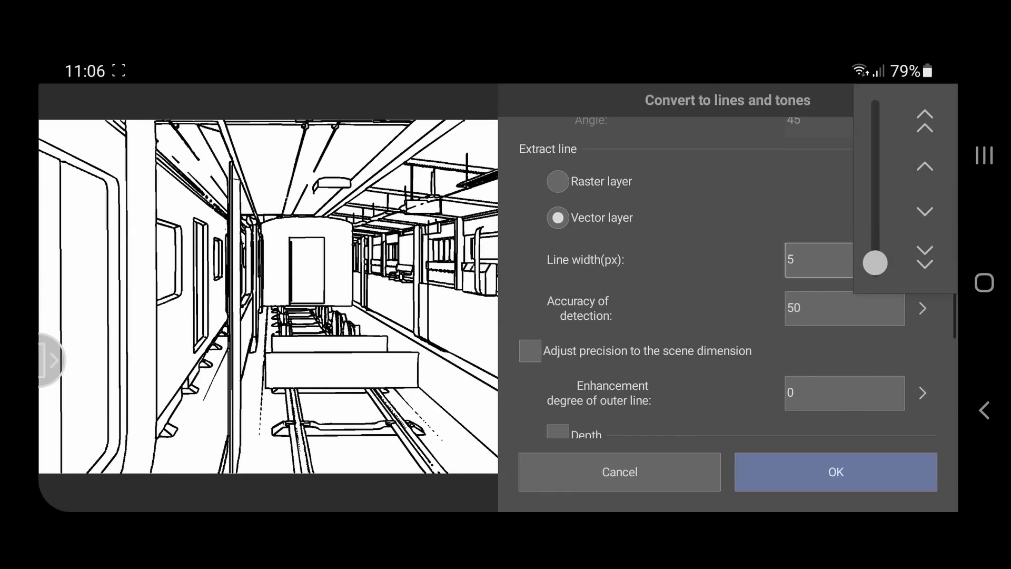
pyautogui.click(924, 167)
pyautogui.click(923, 166)
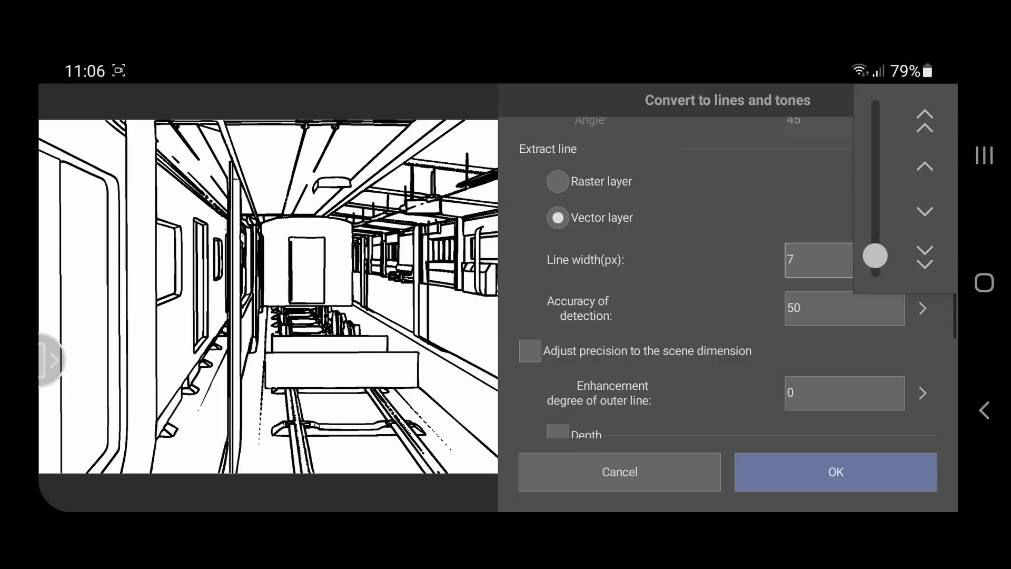
pyautogui.click(923, 166)
pyautogui.click(924, 167)
pyautogui.click(924, 166)
# Enable Depth and reshape its line width curve, raising the Front end to the maximum and shifting the lower control point toward the Back.
pyautogui.scroll(-4, 726, 284)
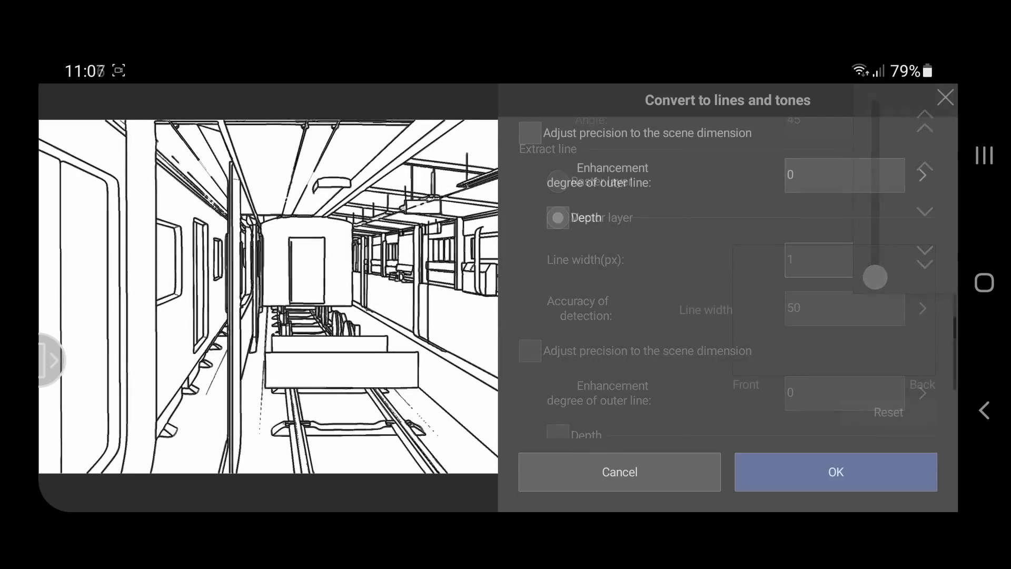
pyautogui.click(557, 218)
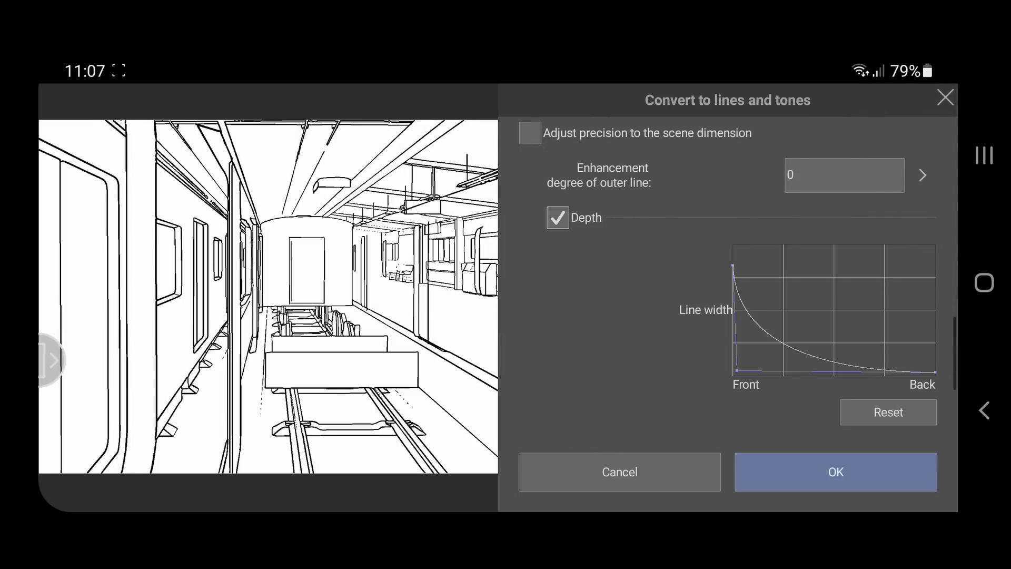
pyautogui.moveTo(732, 265); pyautogui.dragTo(732, 244)
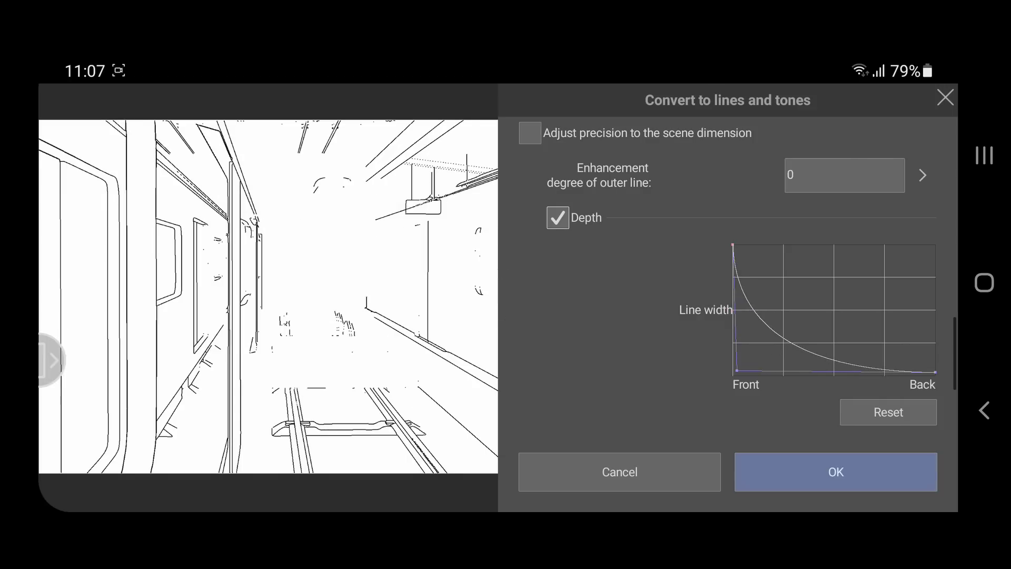
pyautogui.moveTo(736, 370); pyautogui.dragTo(770, 370)
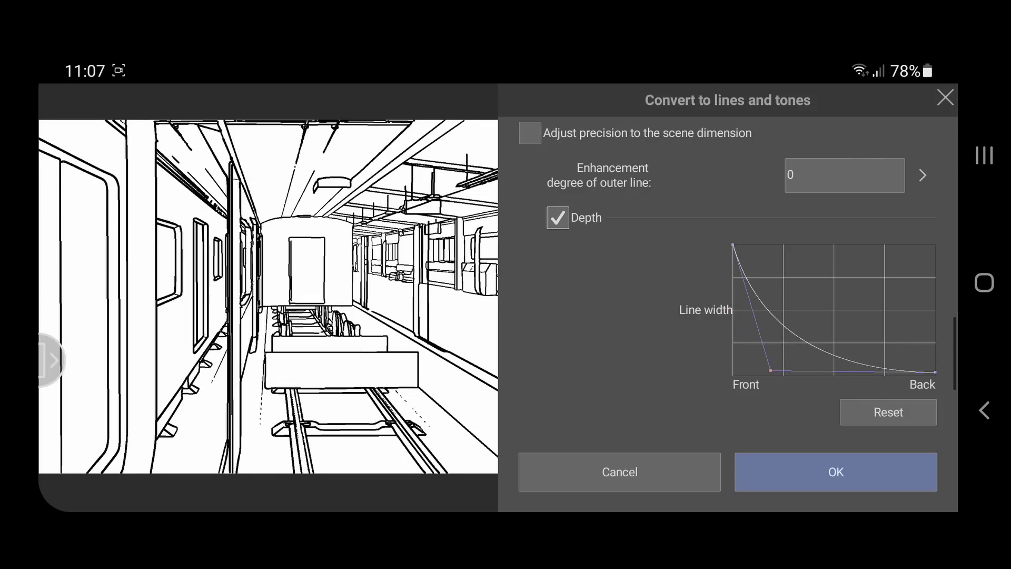
# Raise the Back end of the depth line width curve slightly, and compare the lines with Depth off and on.
pyautogui.moveTo(935, 372); pyautogui.dragTo(935, 351)
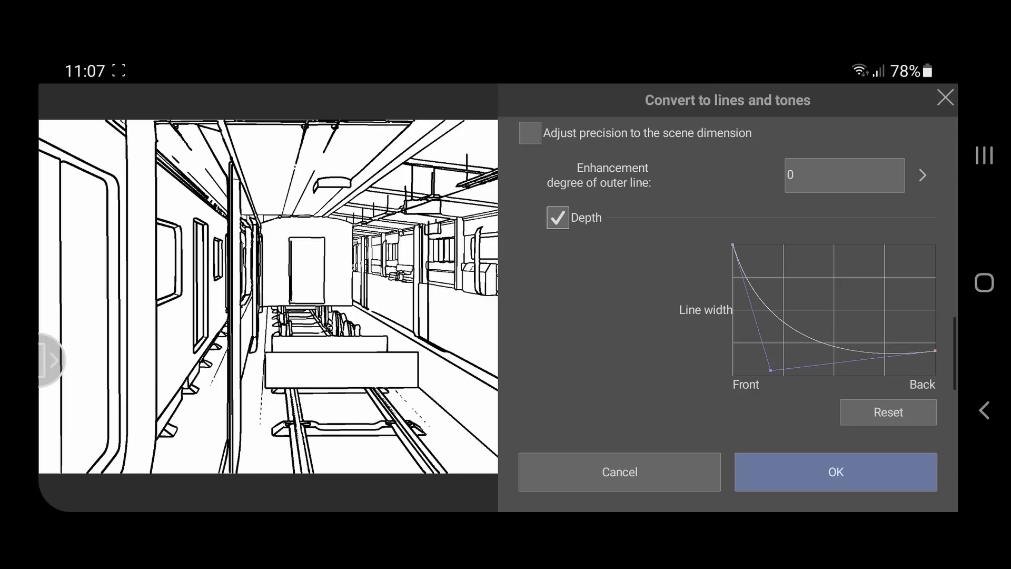
pyautogui.click(557, 217)
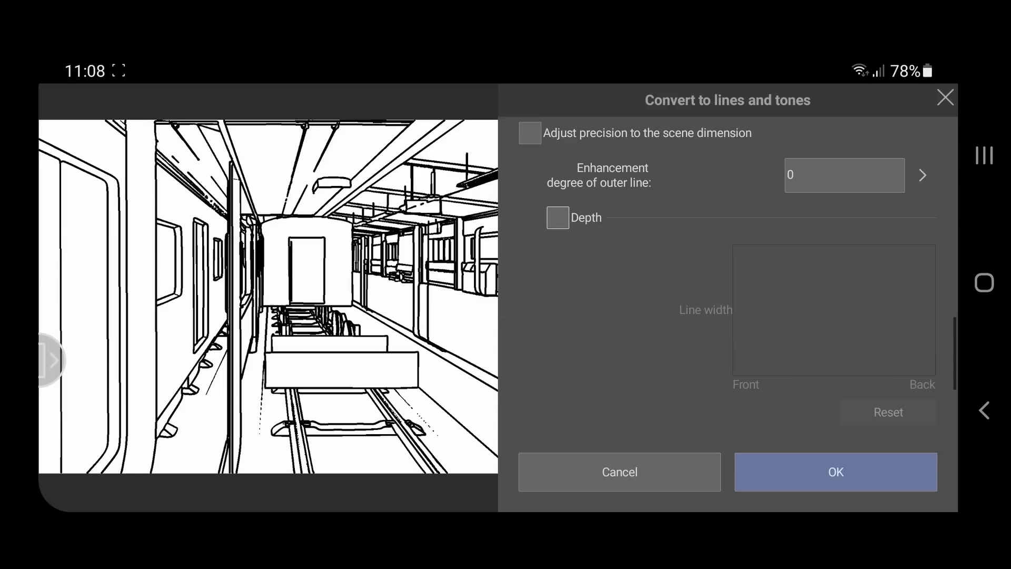
pyautogui.click(557, 218)
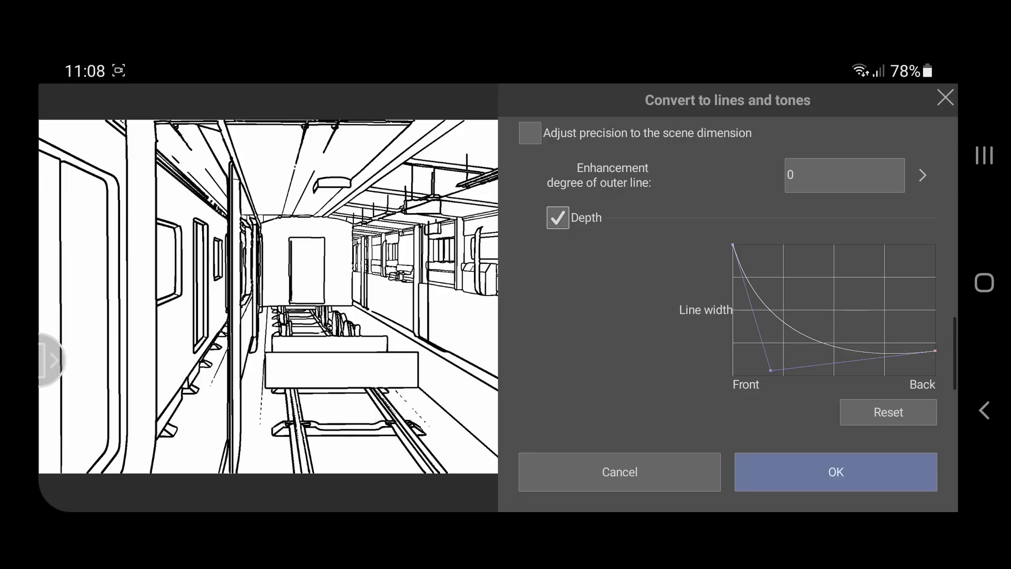
# Try Apply only to outer line and Smooth, leave both off, and apply the conversion to lines.
pyautogui.scroll(-5, 737, 278)
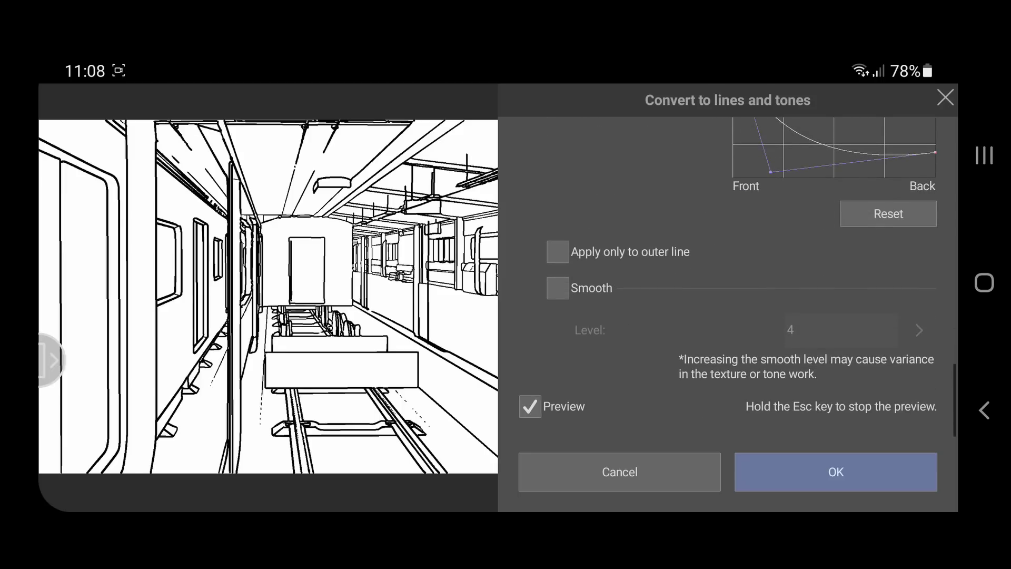
pyautogui.click(557, 251)
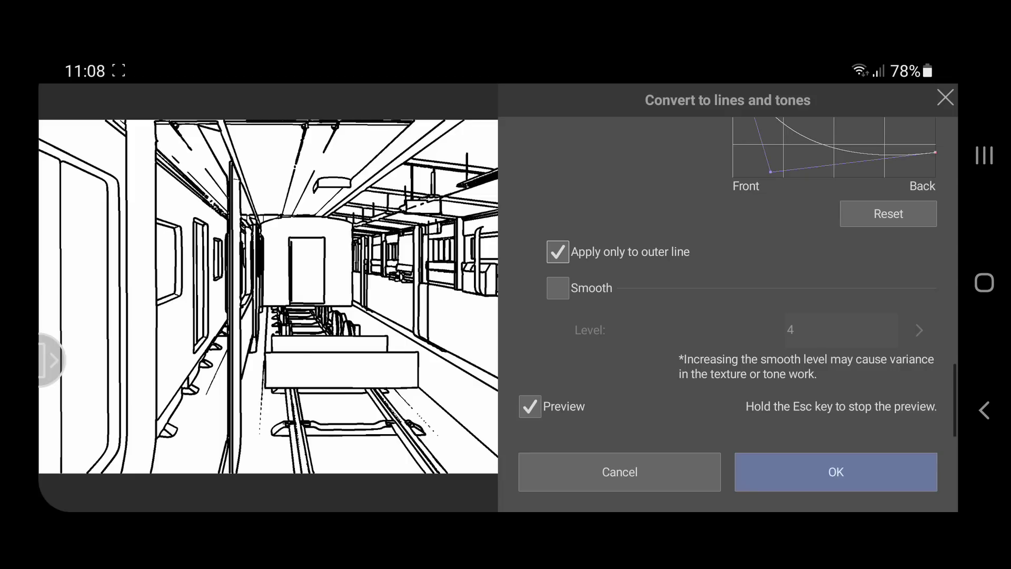
pyautogui.click(558, 252)
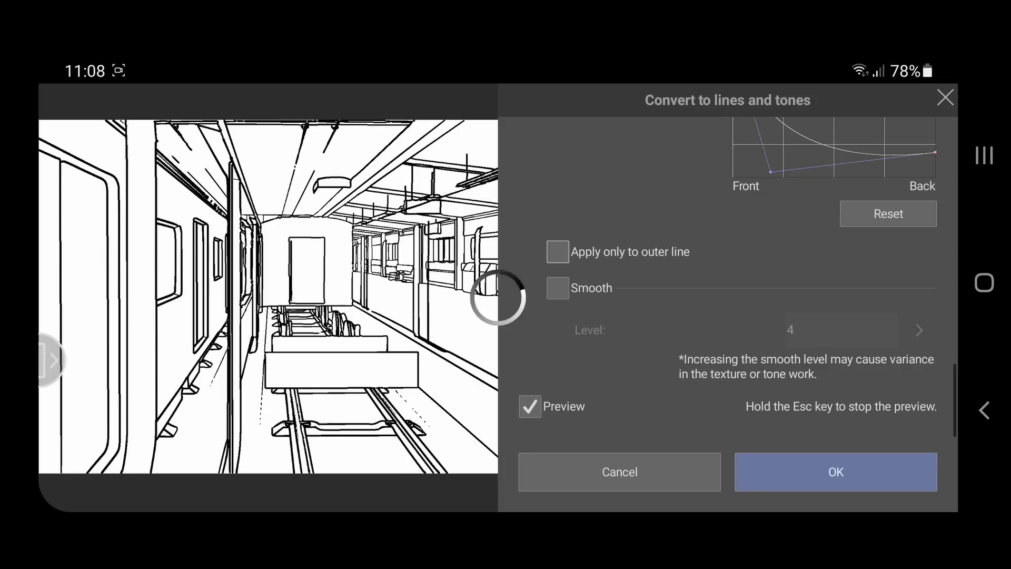
pyautogui.click(557, 288)
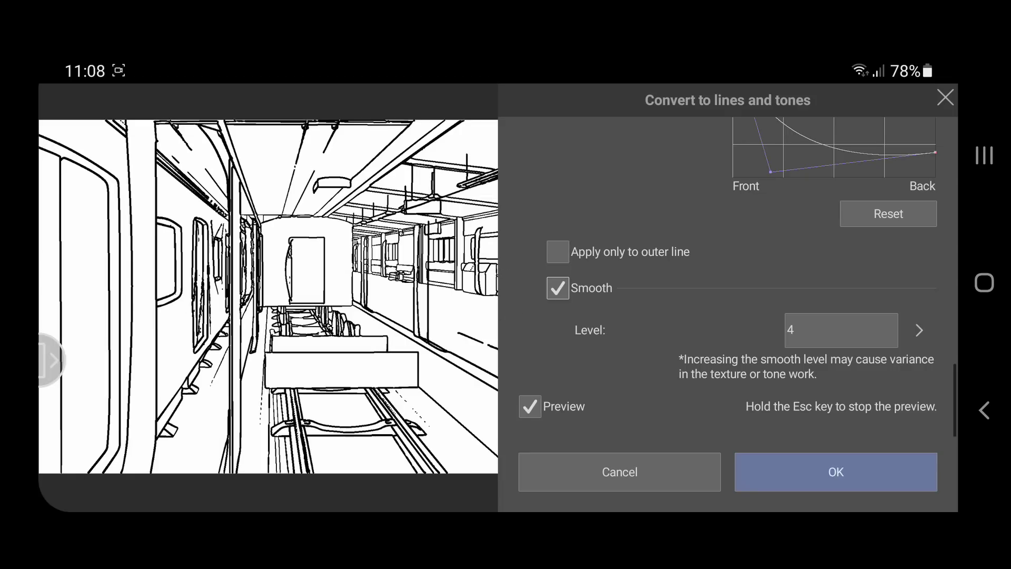
pyautogui.click(558, 288)
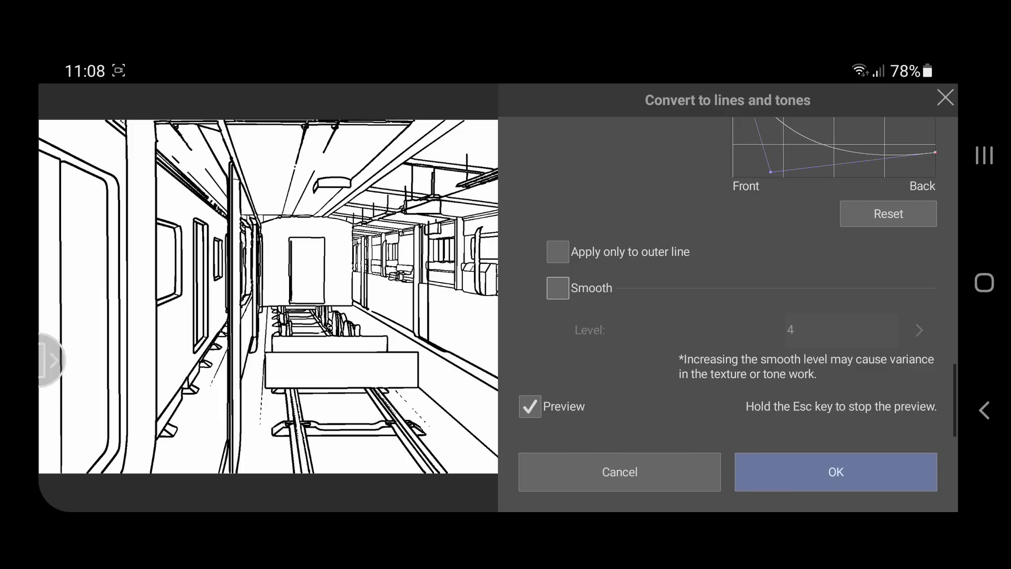
pyautogui.click(835, 471)
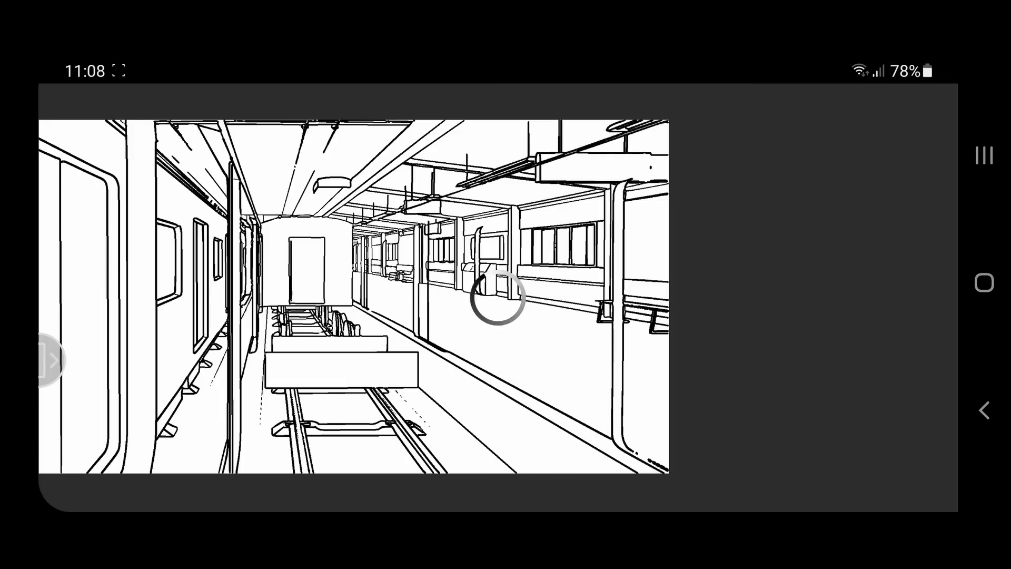
pyautogui.scroll(7, 477, 297)
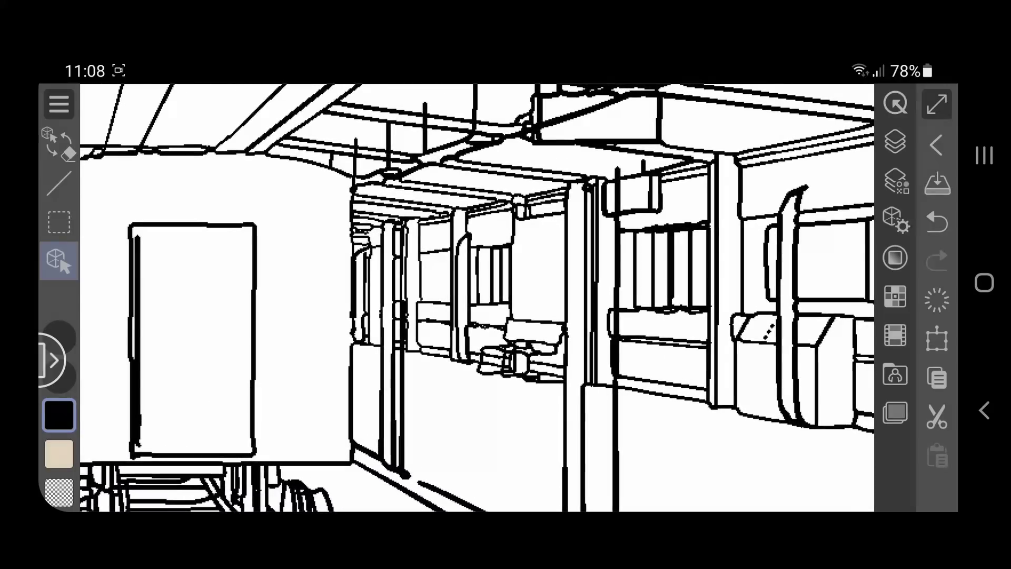
# Change the expression color of the Outline 1 layer from monochrome to Gray, trying Color along the way.
pyautogui.click(894, 141)
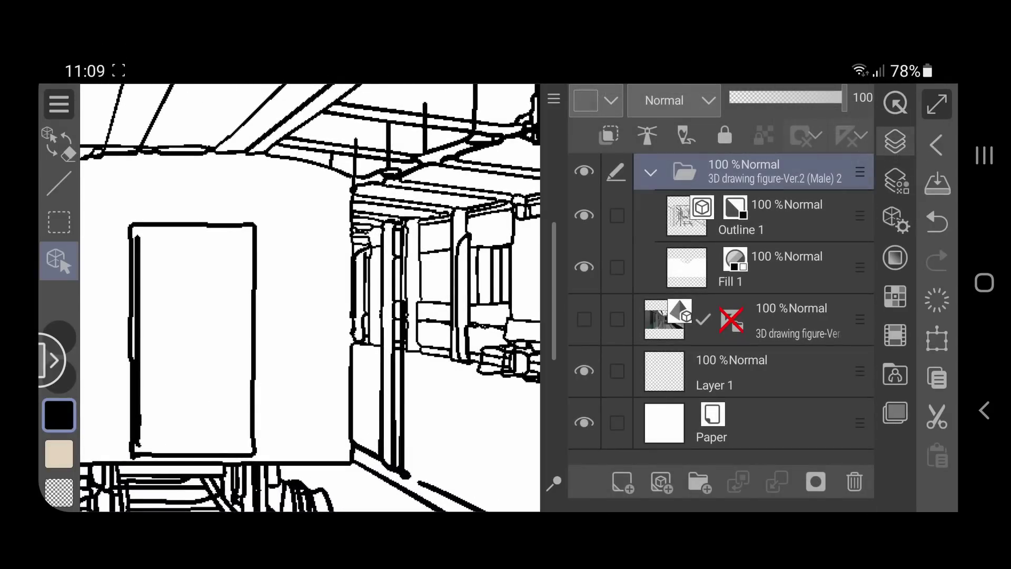
pyautogui.click(790, 216)
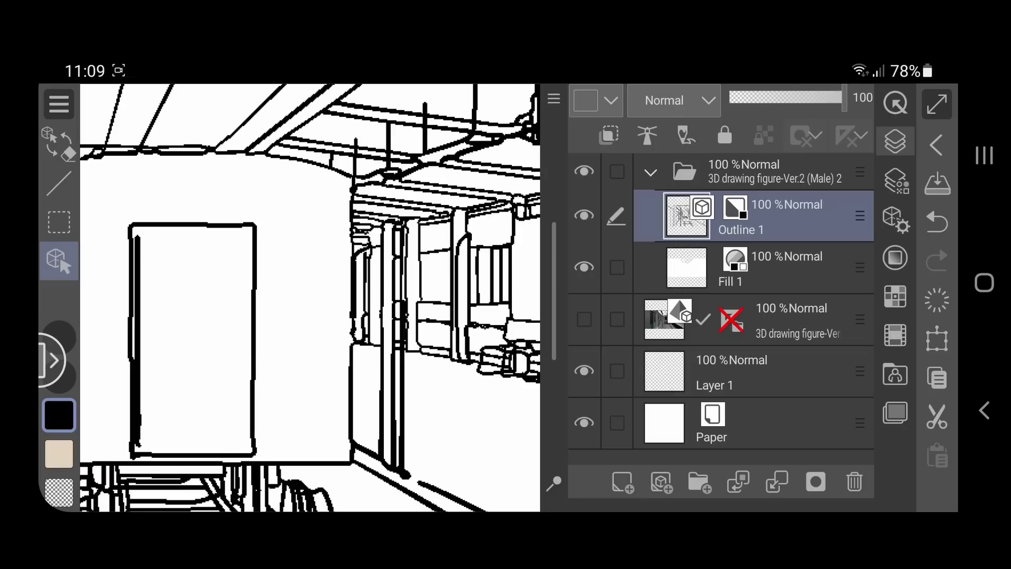
pyautogui.click(895, 180)
pyautogui.click(700, 174)
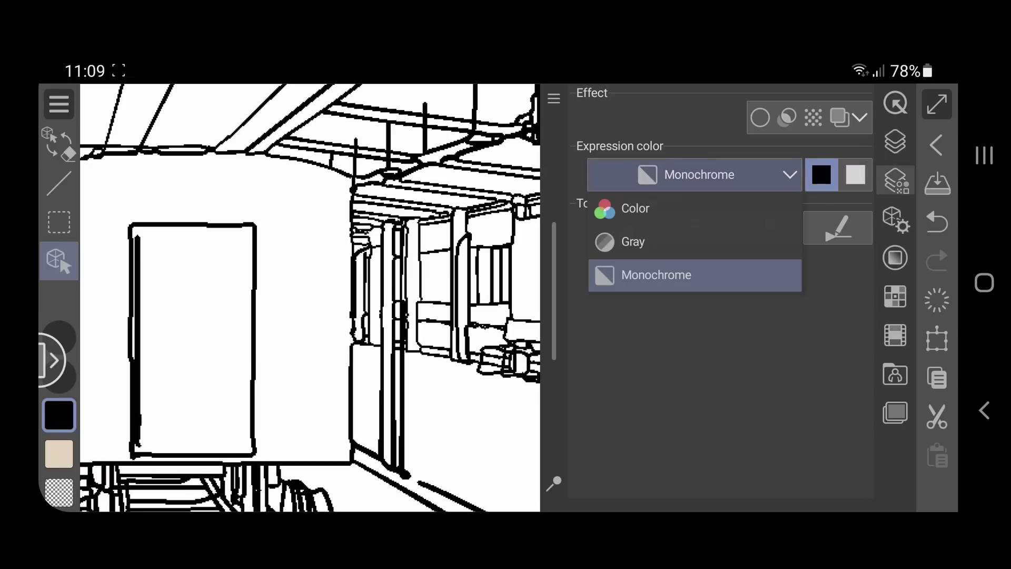
pyautogui.click(632, 241)
pyautogui.click(700, 174)
pyautogui.click(631, 208)
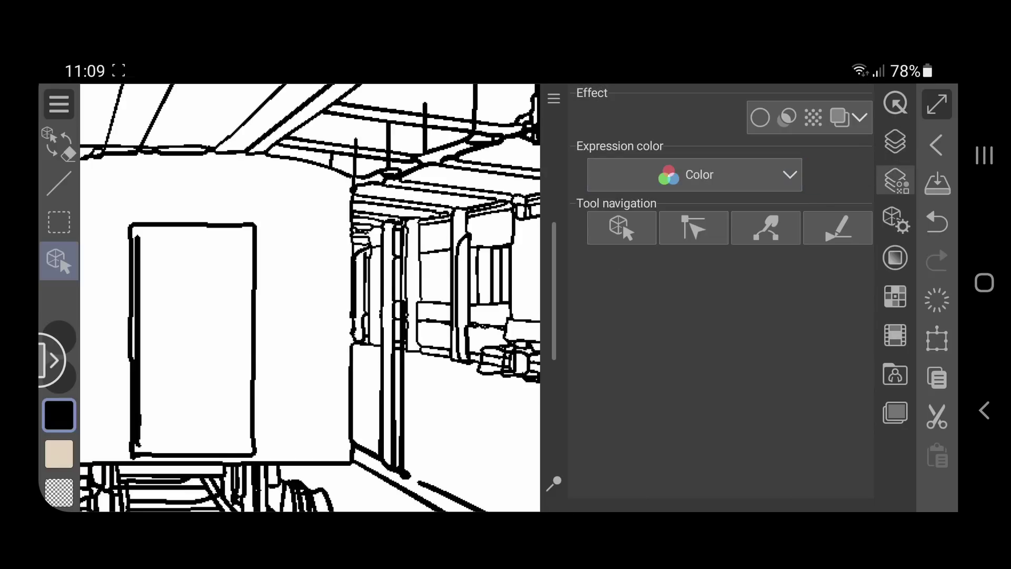
pyautogui.click(700, 174)
pyautogui.click(637, 236)
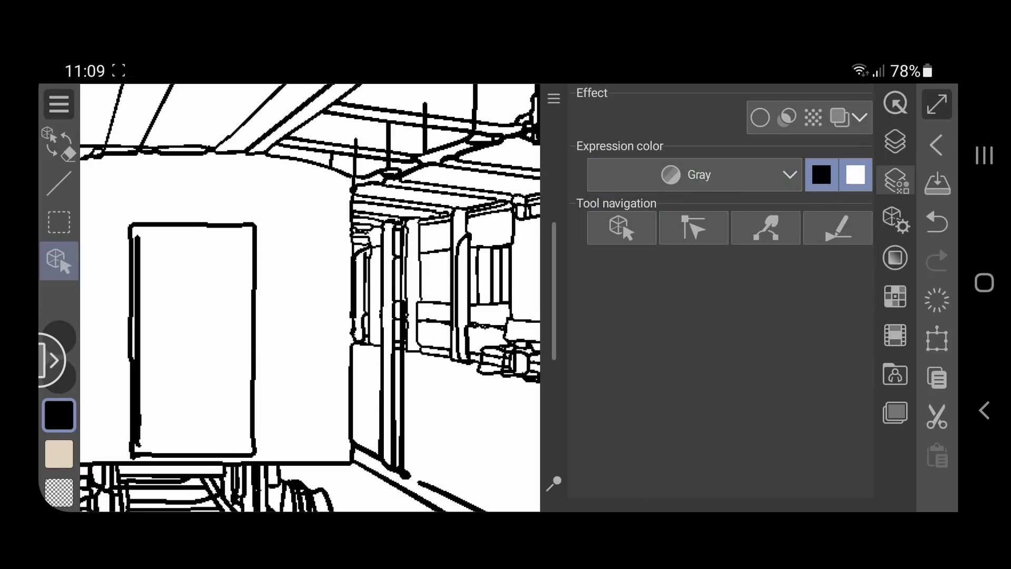
pyautogui.click(895, 181)
# Try the third anti-aliasing level on the Outline 1 vector lines, and settle on the second level.
pyautogui.click(895, 219)
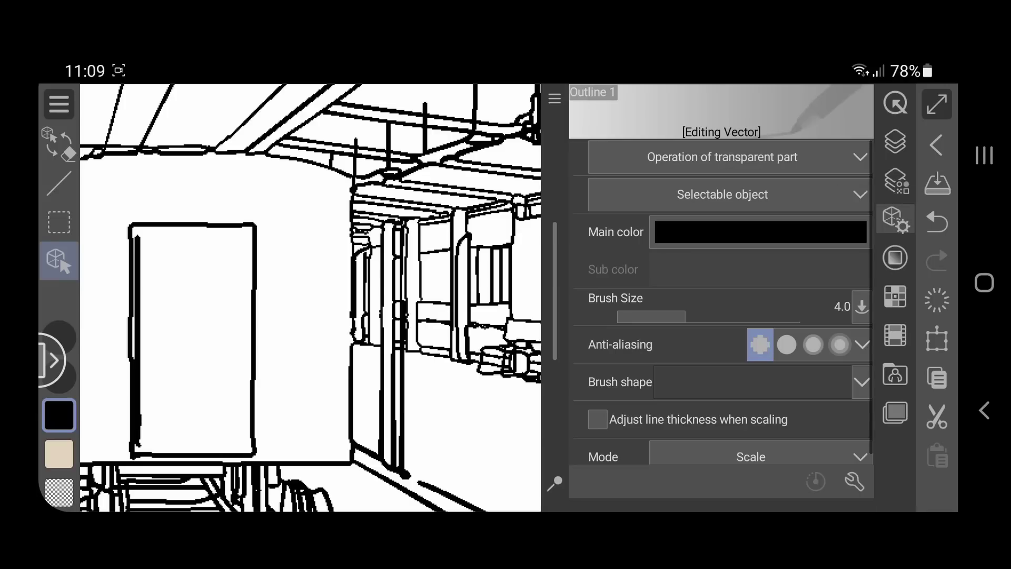
pyautogui.click(787, 345)
pyautogui.click(813, 345)
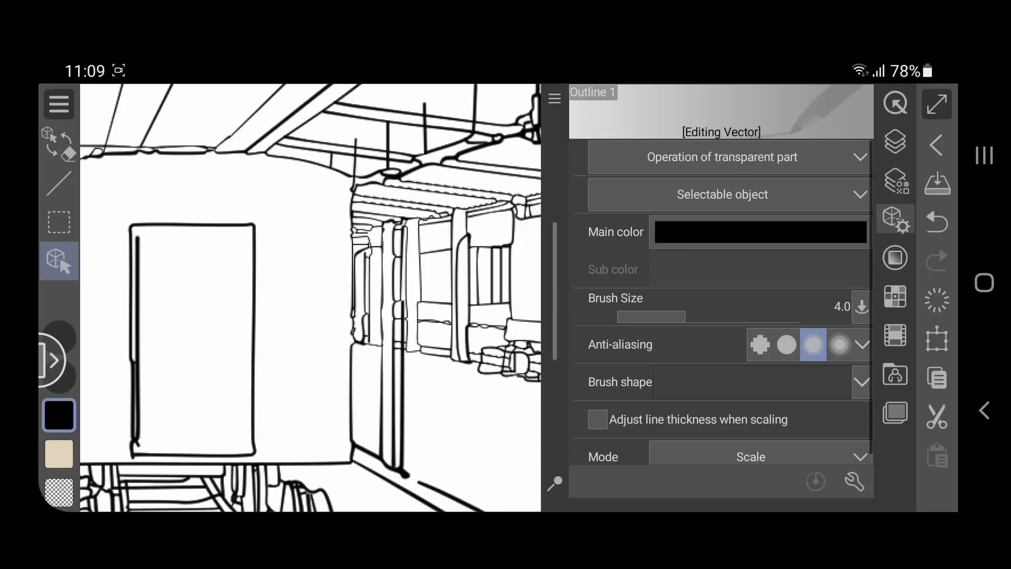
pyautogui.click(787, 344)
pyautogui.click(895, 219)
pyautogui.scroll(3, 473, 294)
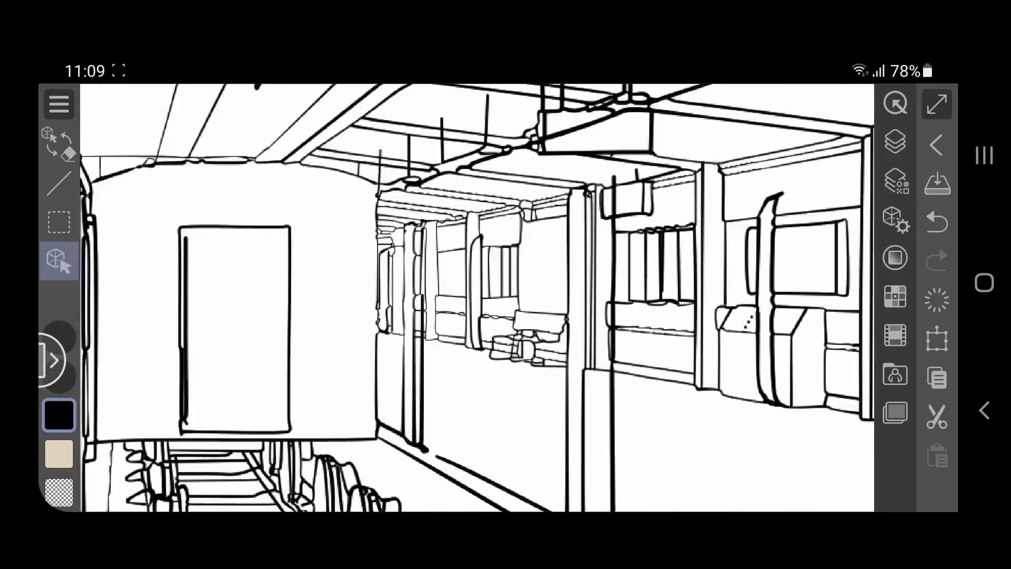
pyautogui.scroll(-3, 476, 297)
# Browse the brush shapes available for the Outline 1 vector lines.
pyautogui.click(895, 219)
pyautogui.click(858, 383)
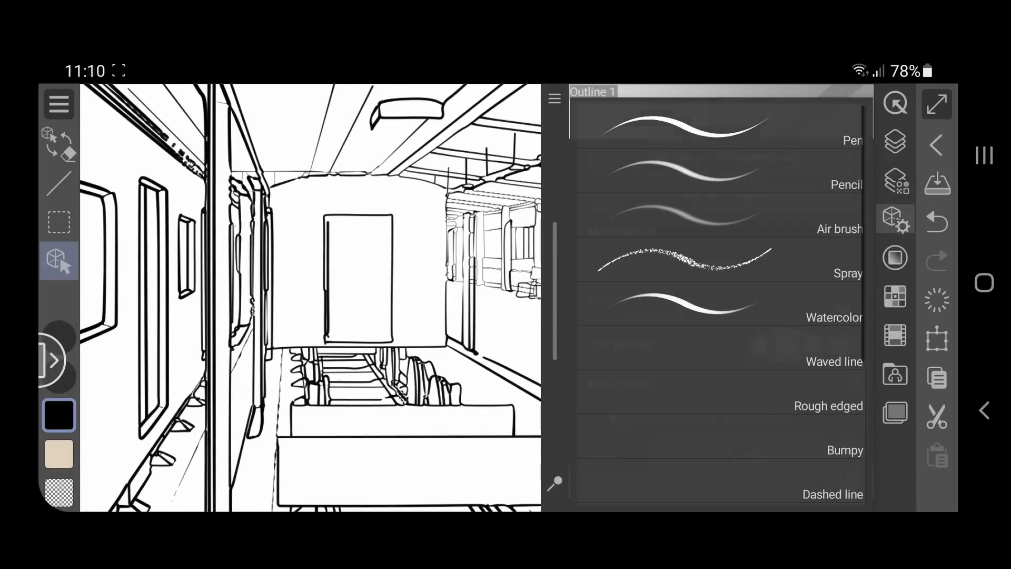
pyautogui.press('Escape')
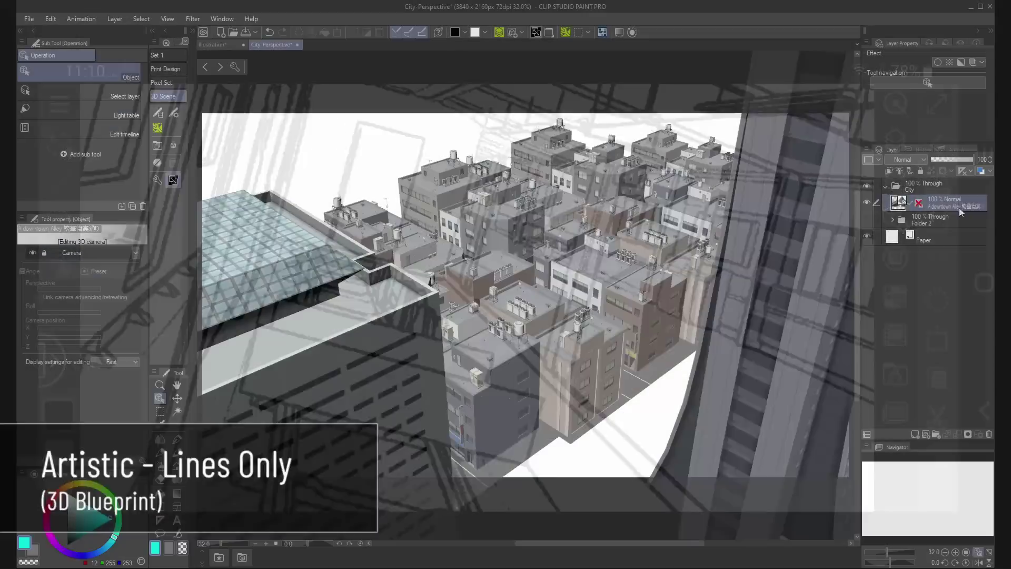
# In the City-Perspective document, duplicate the 3D city layer and rasterize the copy, with the original hidden.
pyautogui.rightClick(958, 207)
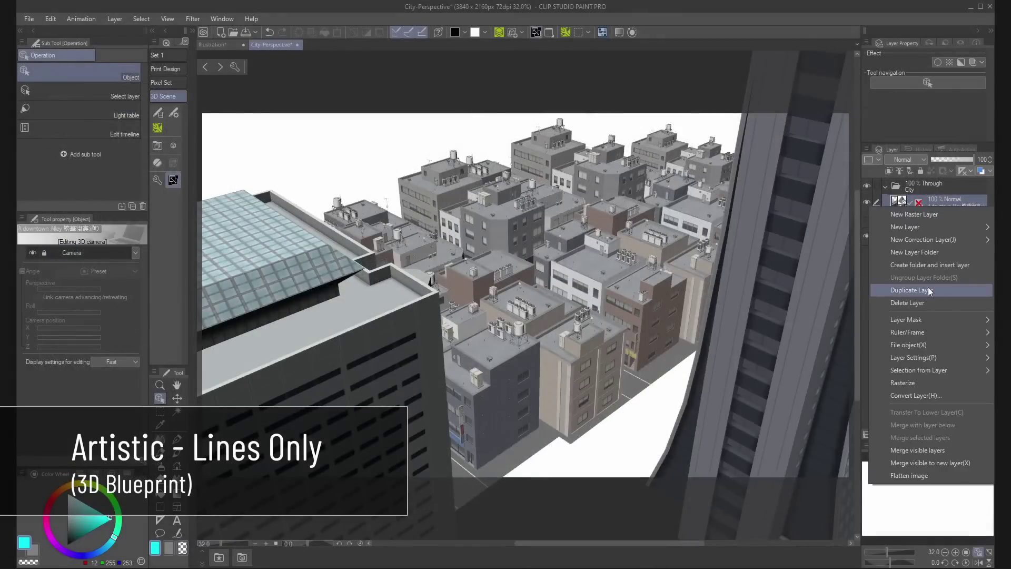
pyautogui.click(957, 291)
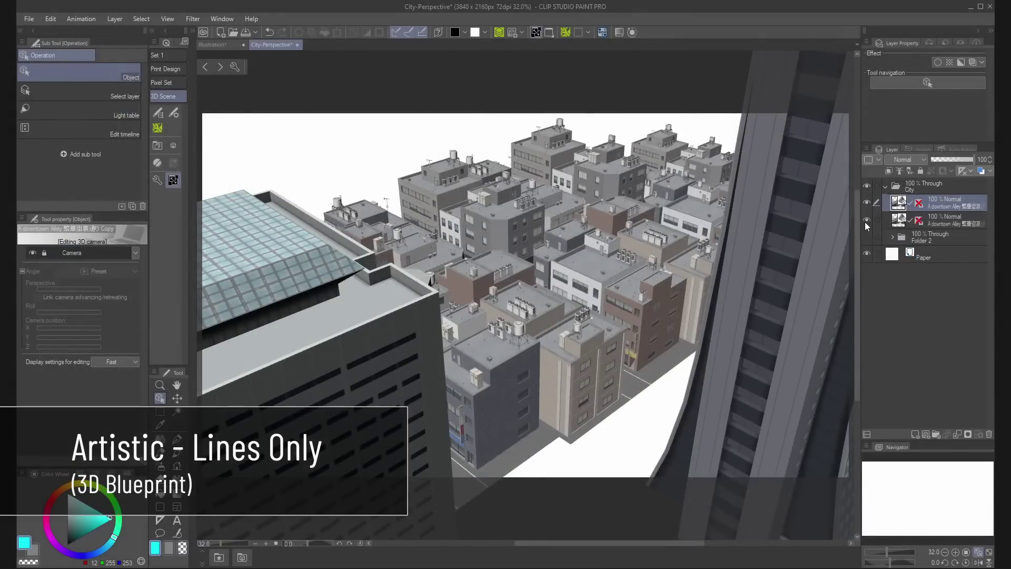
pyautogui.rightClick(970, 210)
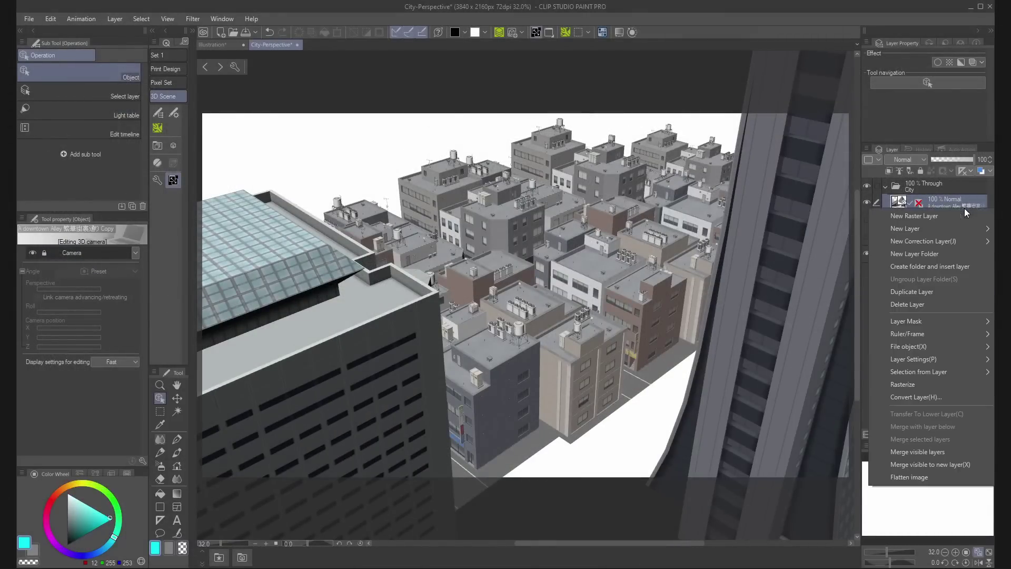
pyautogui.click(937, 383)
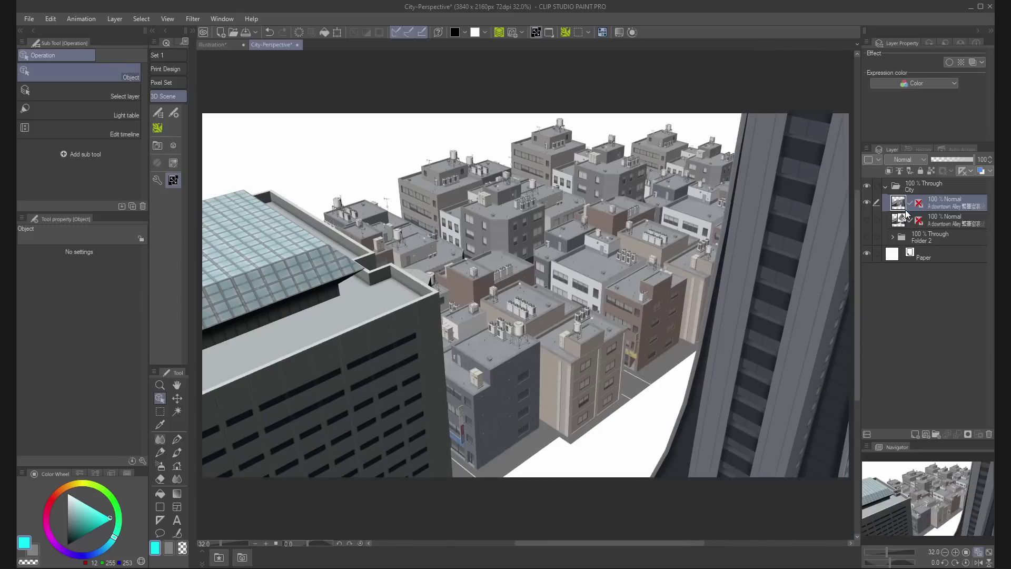
# Start the Artistic effect filter on the rasterized city layer with its process set to Lines only.
pyautogui.click(189, 19)
pyautogui.moveTo(252, 70)
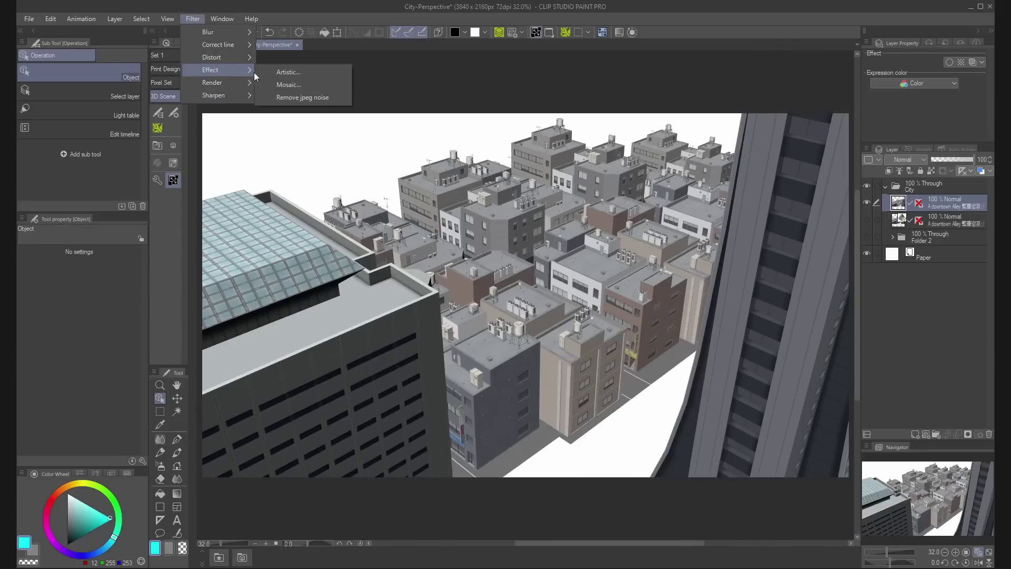
pyautogui.click(302, 72)
pyautogui.click(288, 237)
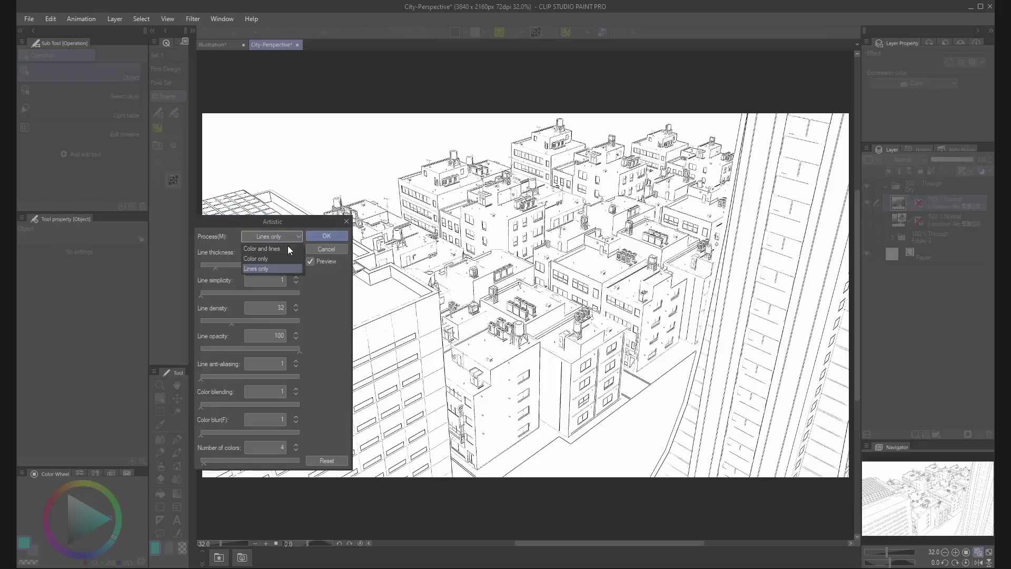
pyautogui.click(282, 265)
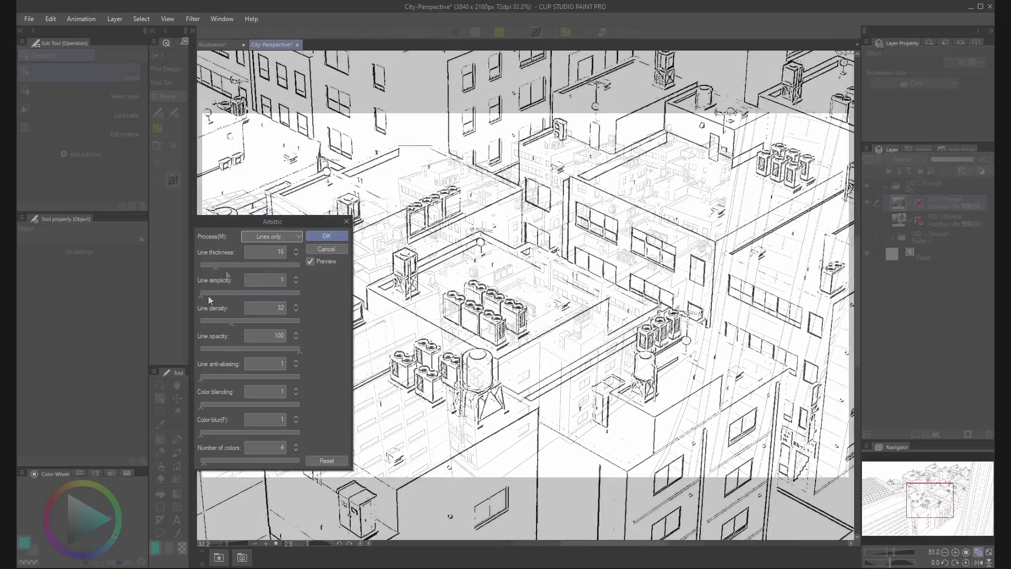
# Try a Line simplicity of 68 and return it to 1, and settle on a Line density of 30.
pyautogui.moveTo(209, 296); pyautogui.dragTo(233, 297)
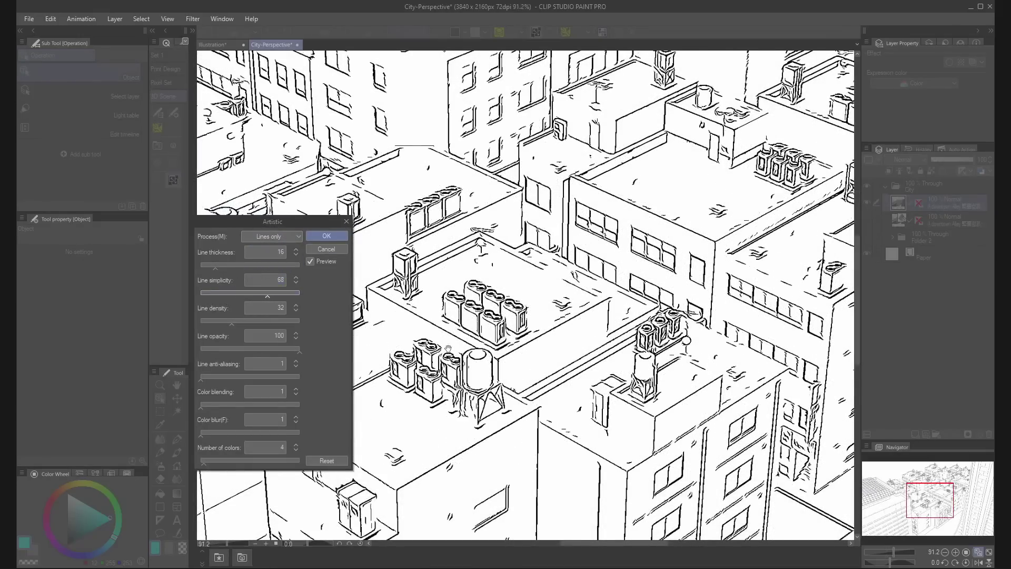
pyautogui.moveTo(267, 295); pyautogui.dragTo(259, 323)
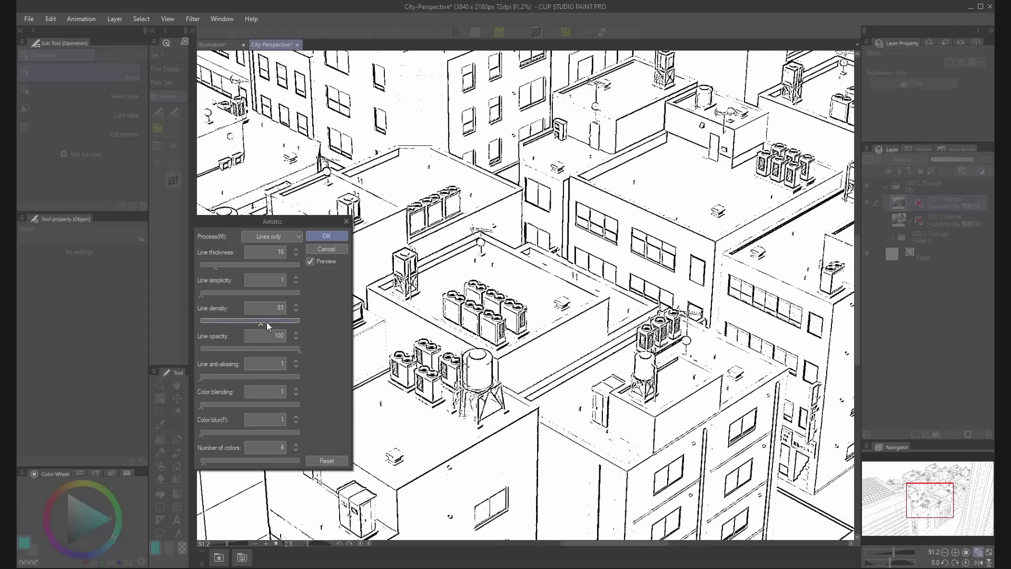
pyautogui.click(233, 321)
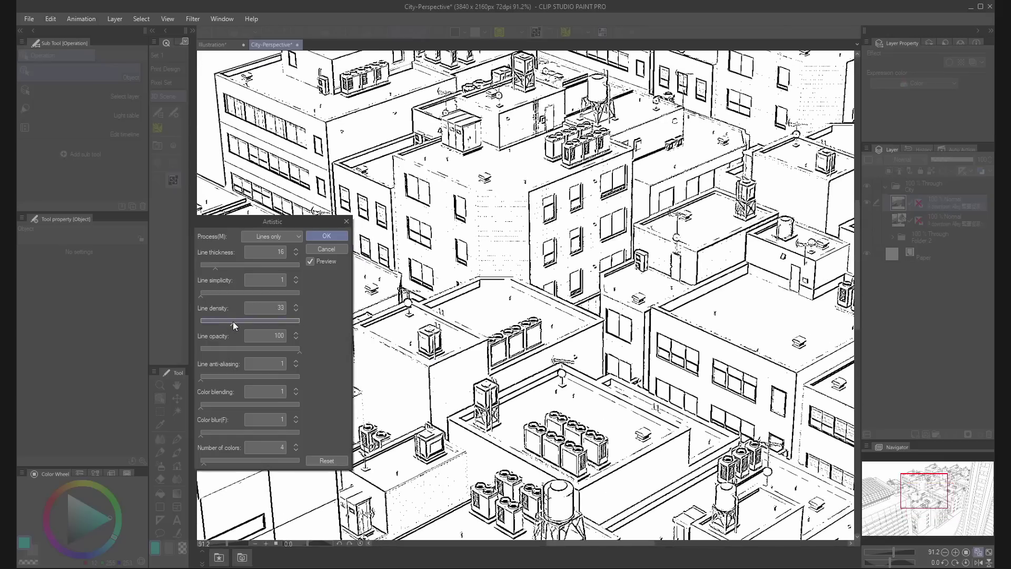
pyautogui.click(283, 324)
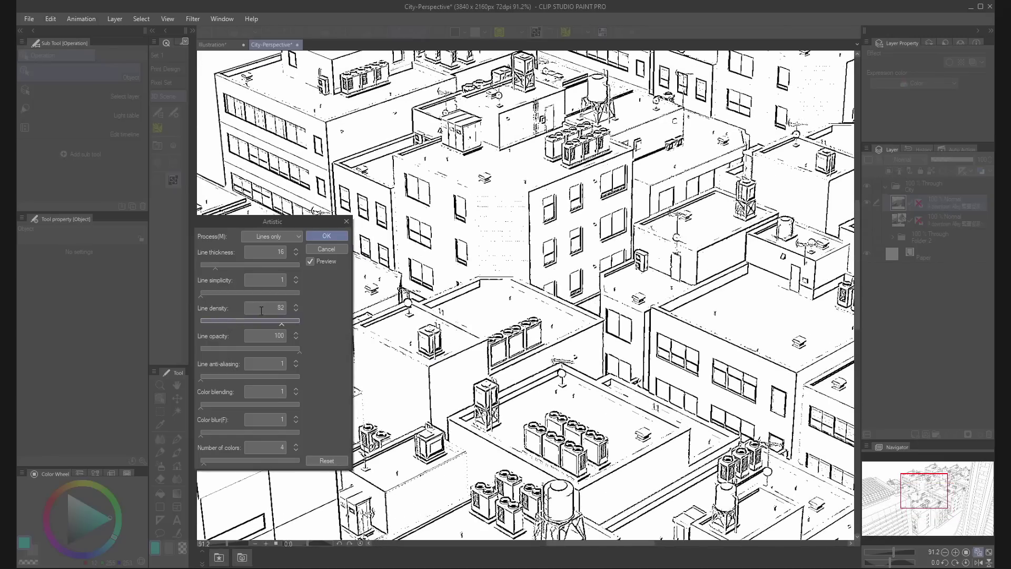
pyautogui.click(263, 310)
pyautogui.write('30')
pyautogui.press('Return')
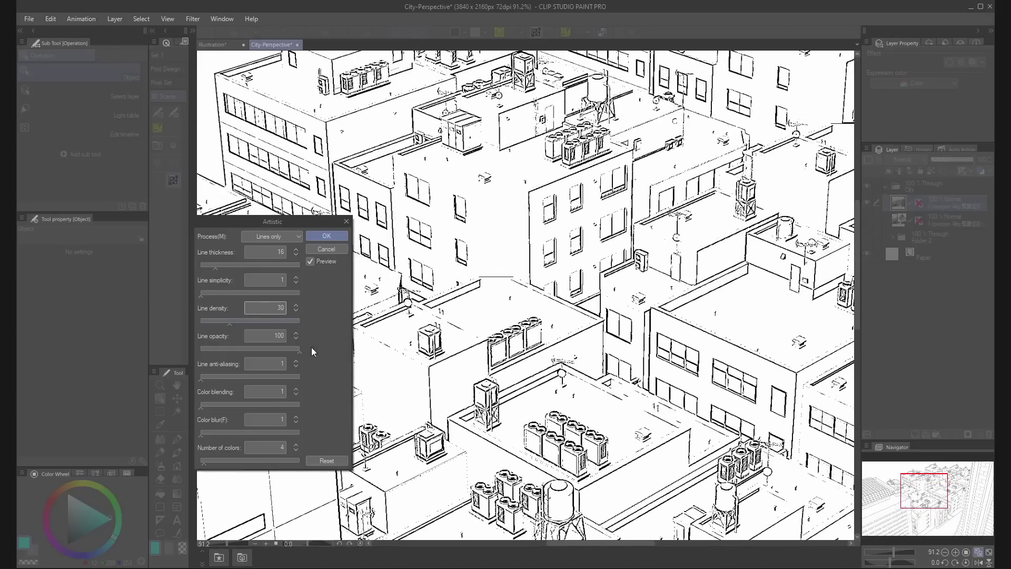
# Try a higher Line anti-aliasing, keep it at 1 with Line opacity at 100, and apply the Artistic filter.
pyautogui.click(210, 375)
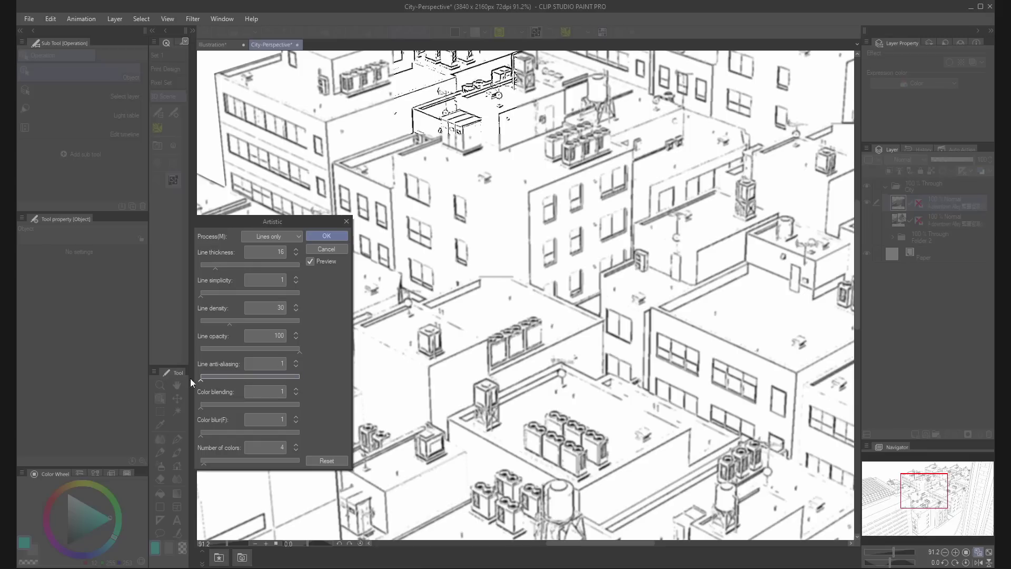
pyautogui.moveTo(294, 351); pyautogui.dragTo(315, 355)
pyautogui.click(324, 235)
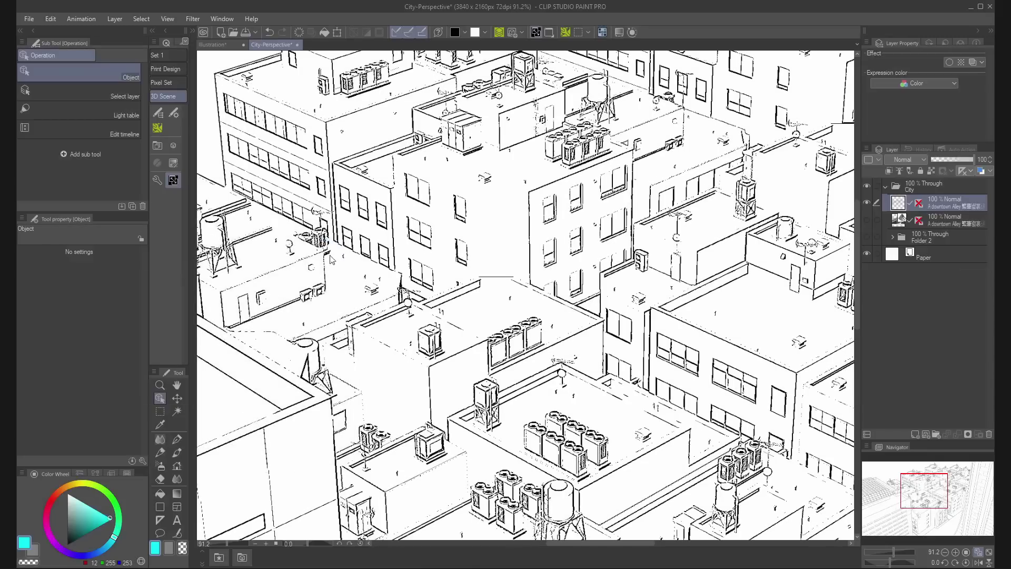
pyautogui.scroll(-4, 583, 289)
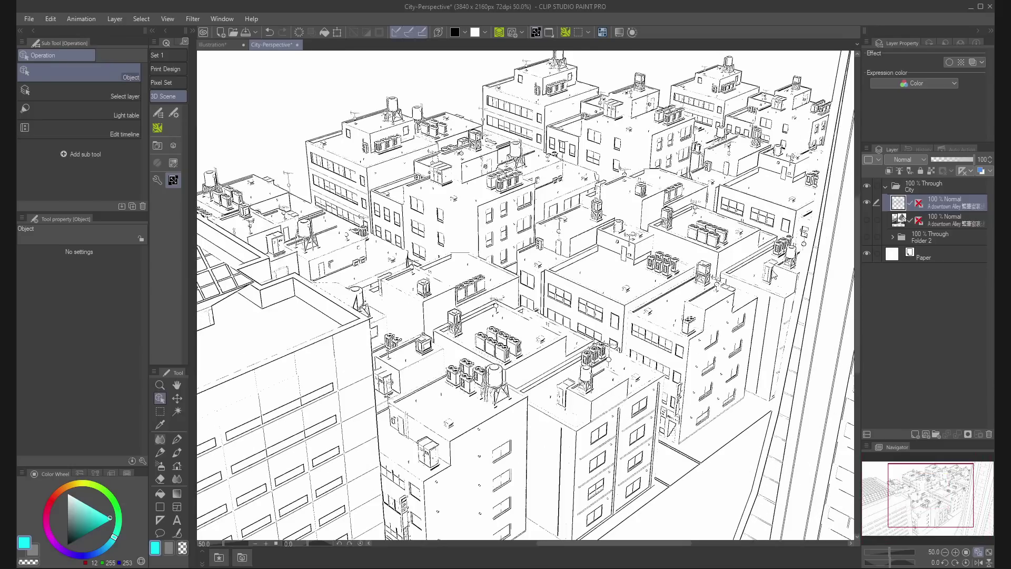
# Convert the rasterized city line layer to a vector layer with a maximum line width of 20 px, exported all in black without anti-aliasing.
pyautogui.rightClick(943, 205)
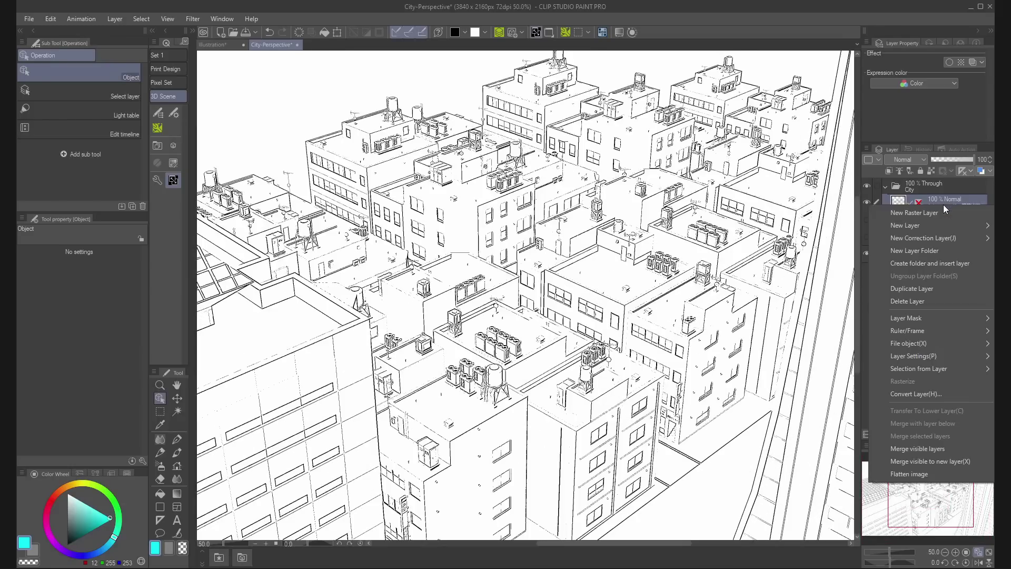
pyautogui.click(955, 394)
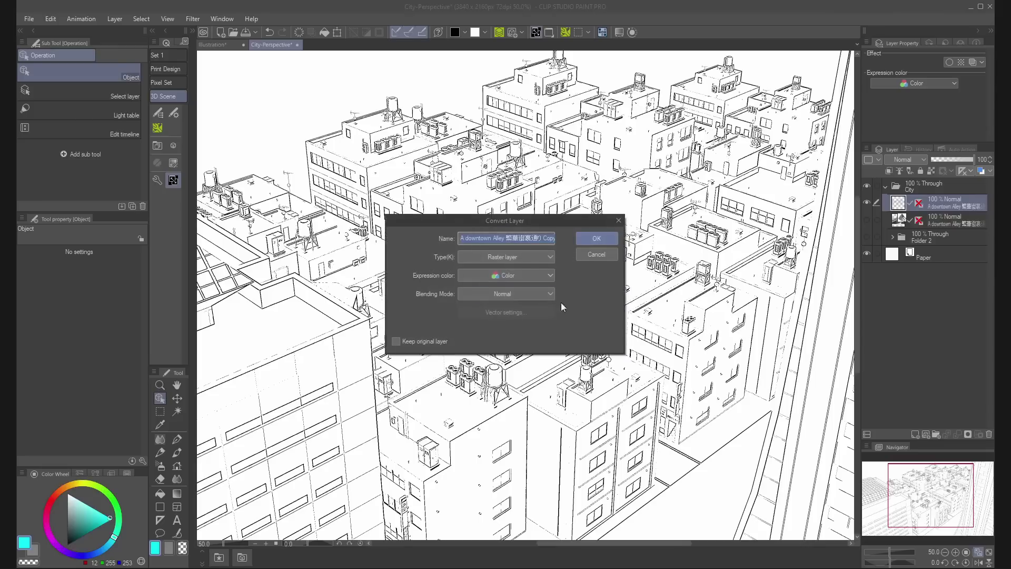
pyautogui.click(520, 256)
pyautogui.click(486, 279)
pyautogui.click(497, 314)
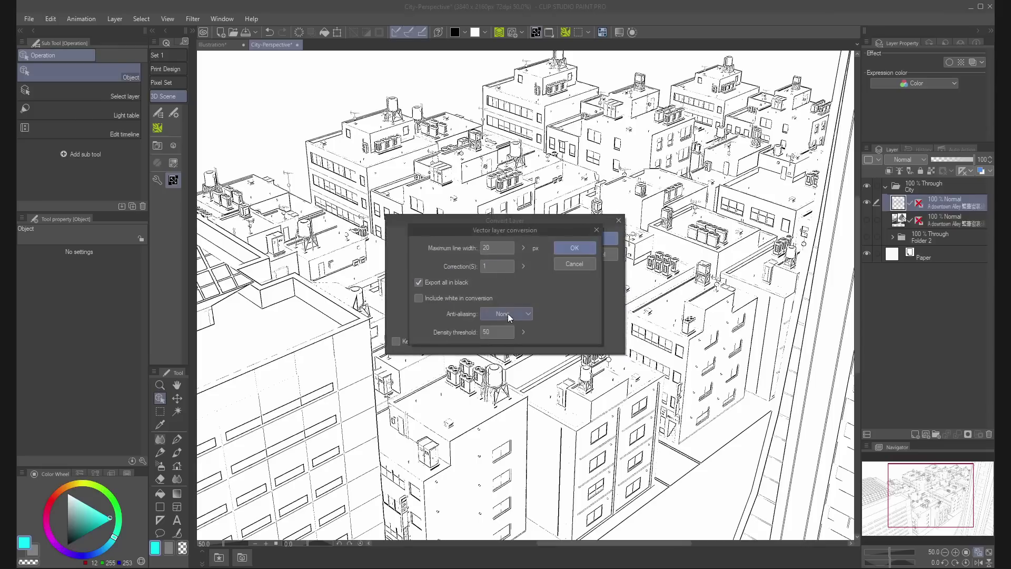
pyautogui.click(524, 267)
pyautogui.click(527, 279)
pyautogui.click(574, 247)
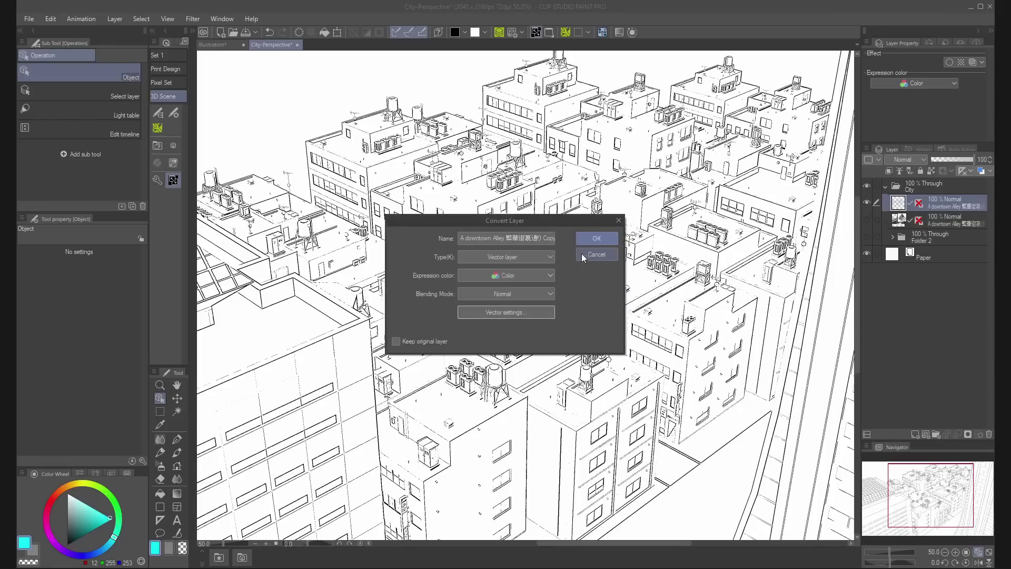
pyautogui.click(609, 238)
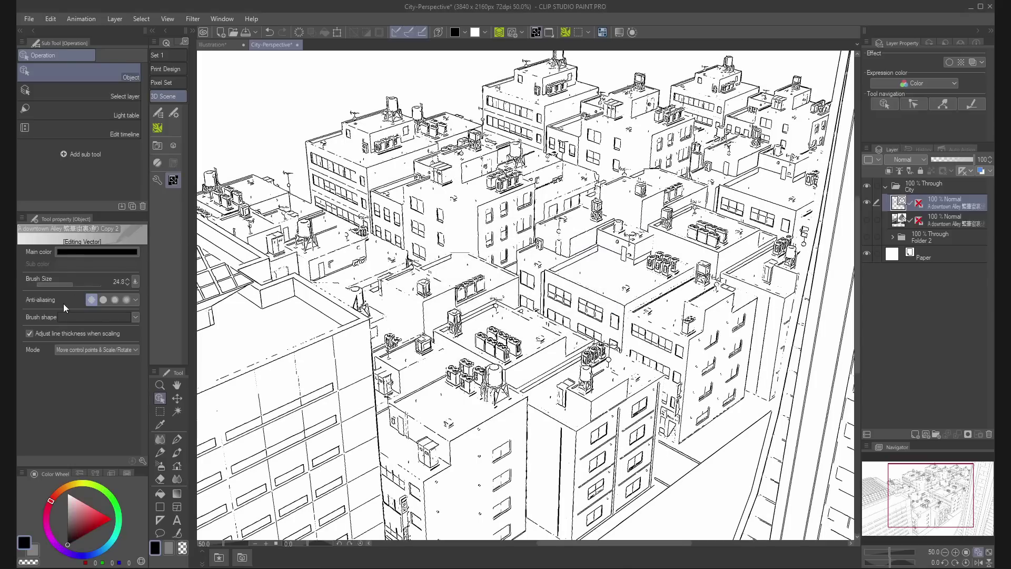
# Compare the vector lines with and without anti-aliasing, keep the lowest smoothing level and increase their brush size.
pyautogui.click(103, 301)
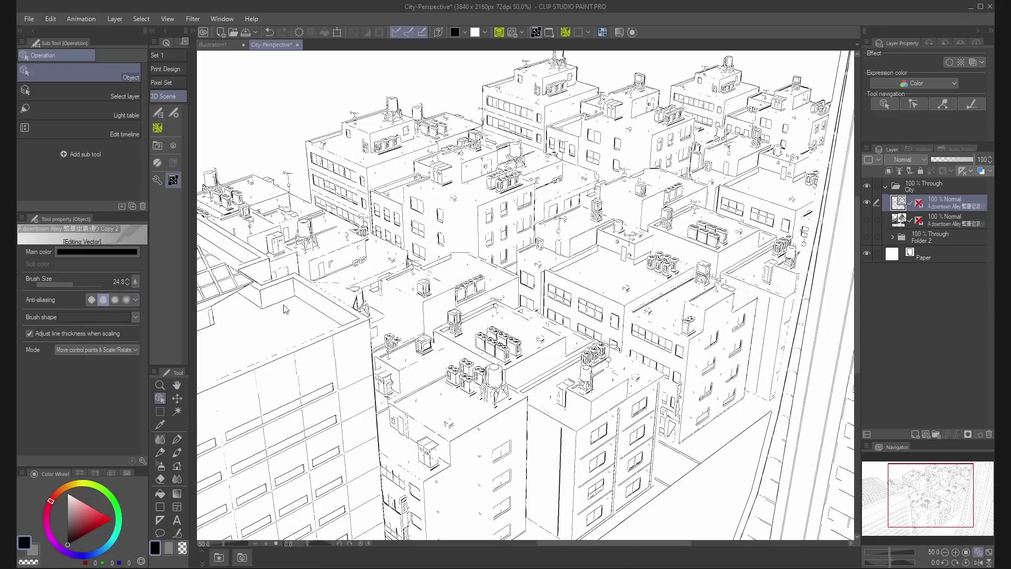
pyautogui.scroll(5, 427, 326)
pyautogui.click(92, 300)
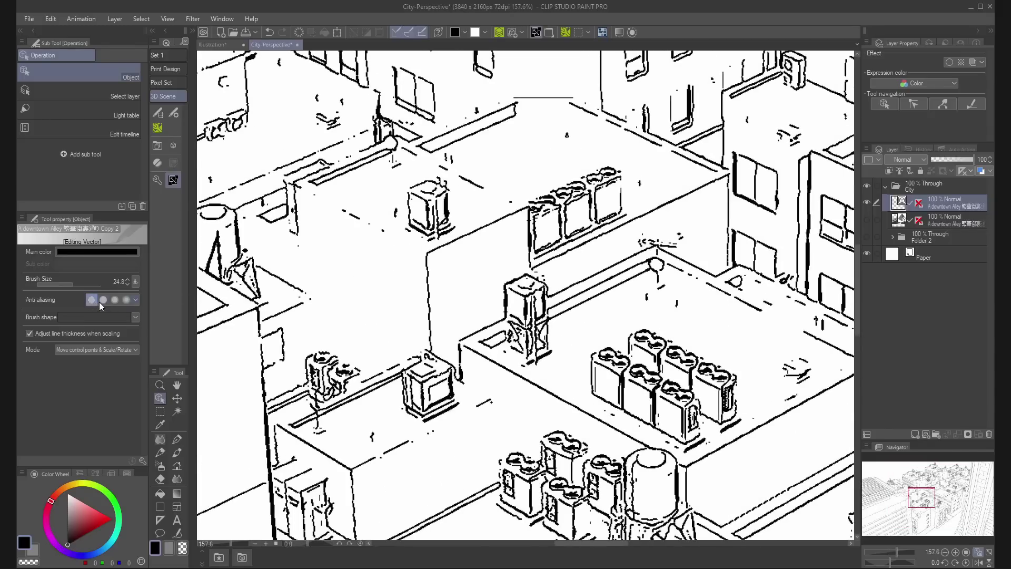
pyautogui.click(102, 301)
pyautogui.moveTo(73, 283); pyautogui.dragTo(115, 278)
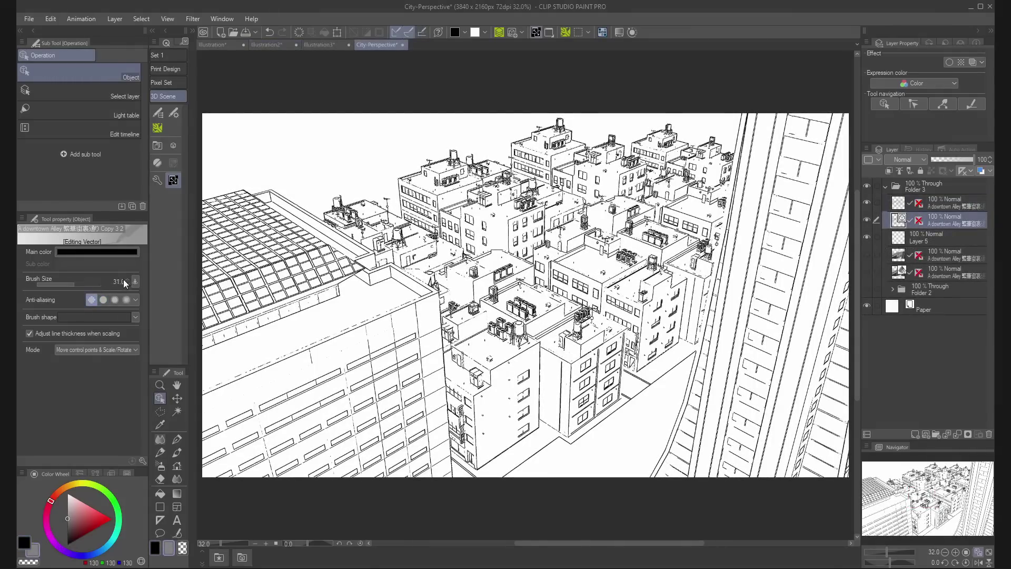
# Thicken the lower vector line copy in Folder 3 to a brush size of about 175.1, smooth it slightly and recolour it turquoise.
pyautogui.moveTo(70, 282); pyautogui.dragTo(91, 281)
pyautogui.click(104, 299)
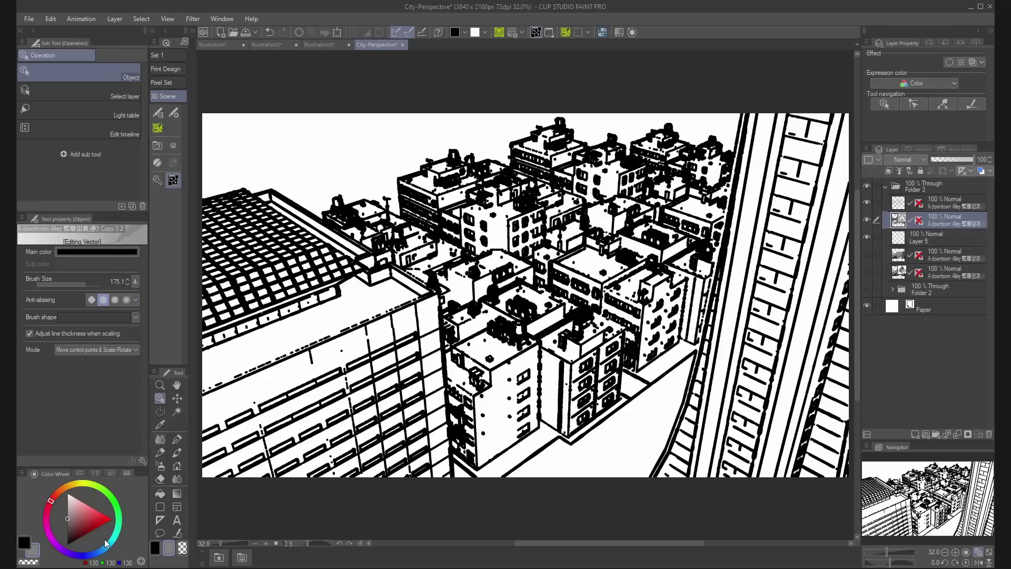
pyautogui.click(102, 519)
pyautogui.moveTo(105, 542)
pyautogui.mouseDown()
pyautogui.moveTo(113, 537)
pyautogui.moveTo(91, 510)
pyautogui.moveTo(105, 516)
pyautogui.moveTo(67, 545)
pyautogui.mouseUp()
pyautogui.hotkey('ctrl', 'z')
pyautogui.click(109, 517)
# Fill Layer 5 beneath the line art with black, and switch the drawing colour to white for the top line layer.
pyautogui.rightClick(958, 220)
pyautogui.click(935, 236)
pyautogui.hotkey('alt', 'Delete')
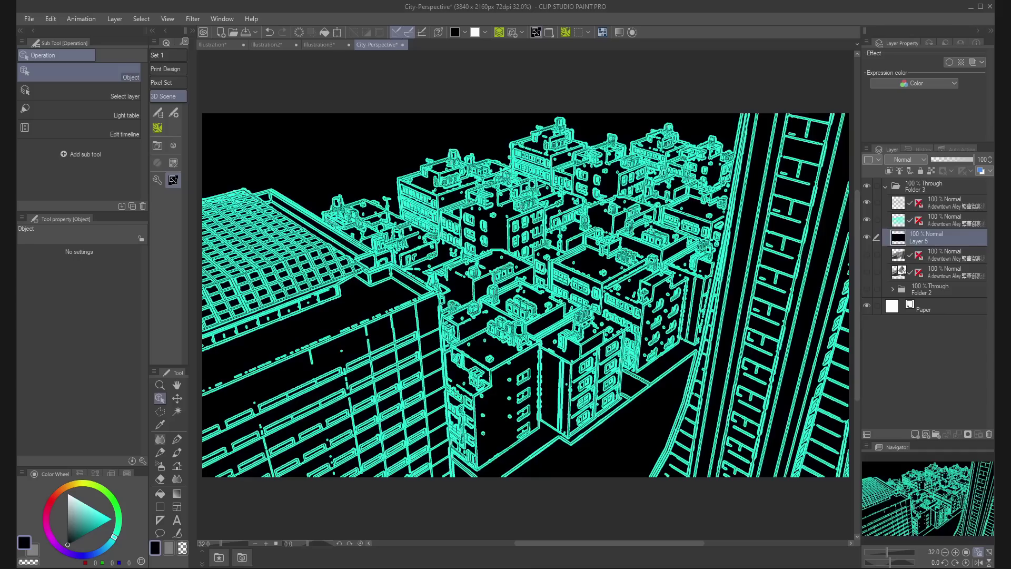
pyautogui.click(959, 224)
pyautogui.press('x')
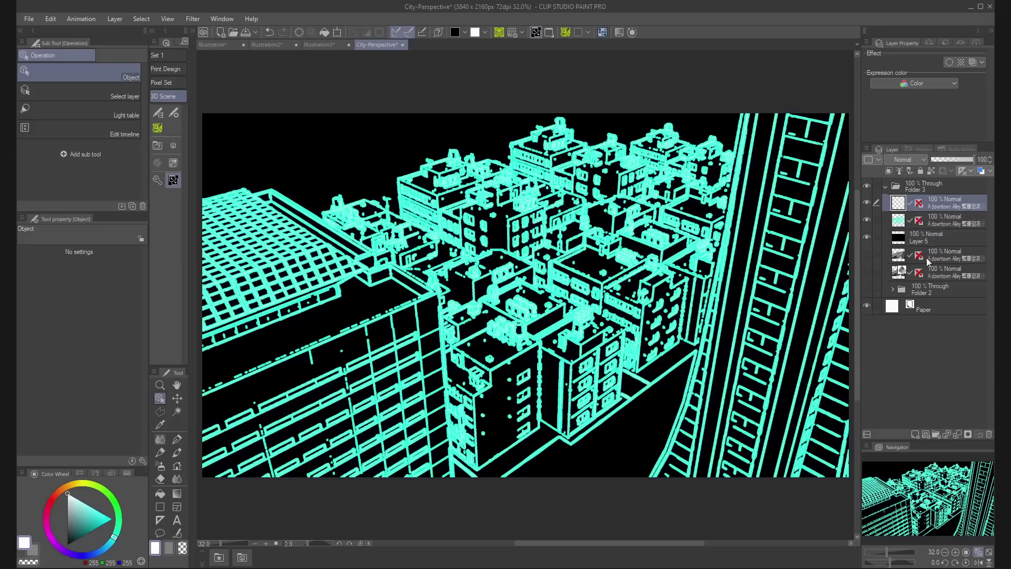
# Apply a Gaussian blur with a strength of about 26.75 to the thick turquoise line layer to make a neon glow.
pyautogui.click(193, 19)
pyautogui.moveTo(226, 43)
pyautogui.click(305, 45)
pyautogui.click(445, 435)
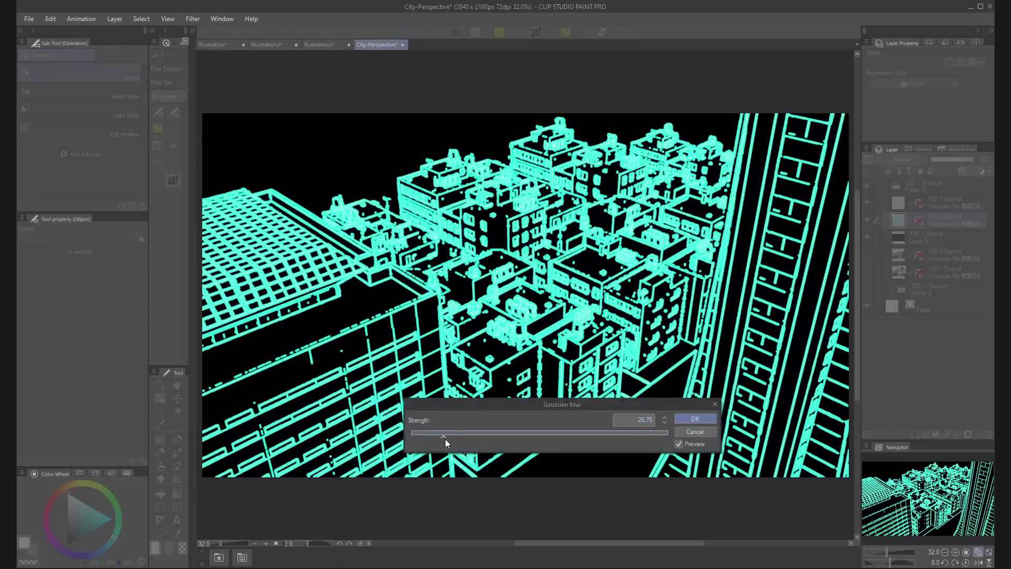
pyautogui.click(695, 418)
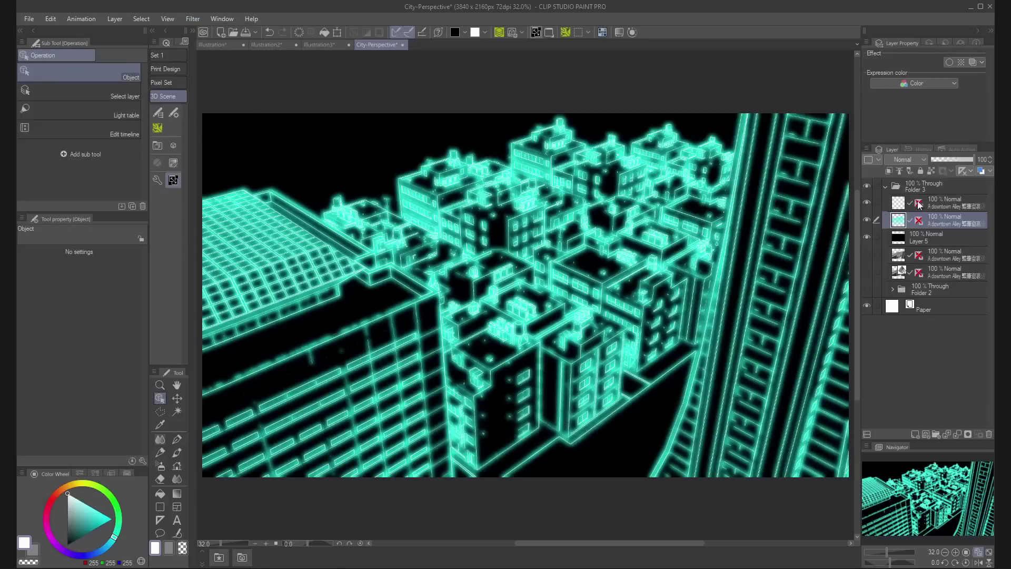
pyautogui.click(956, 159)
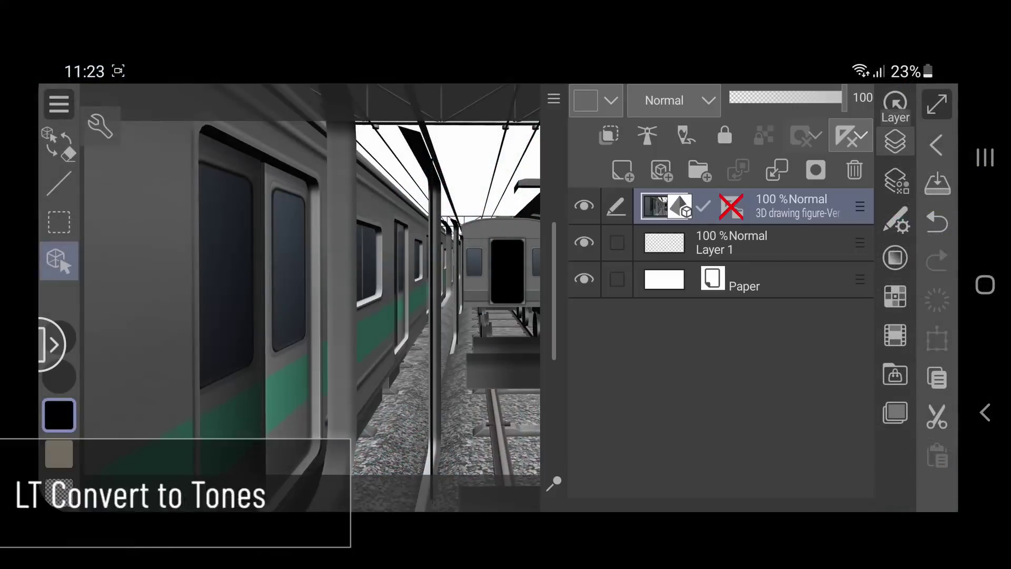
# In the phone version, start Convert to lines and tones on the 3D train station layer and preview the line extraction.
pyautogui.click(894, 141)
pyautogui.click(59, 104)
pyautogui.scroll(-3, 518, 315)
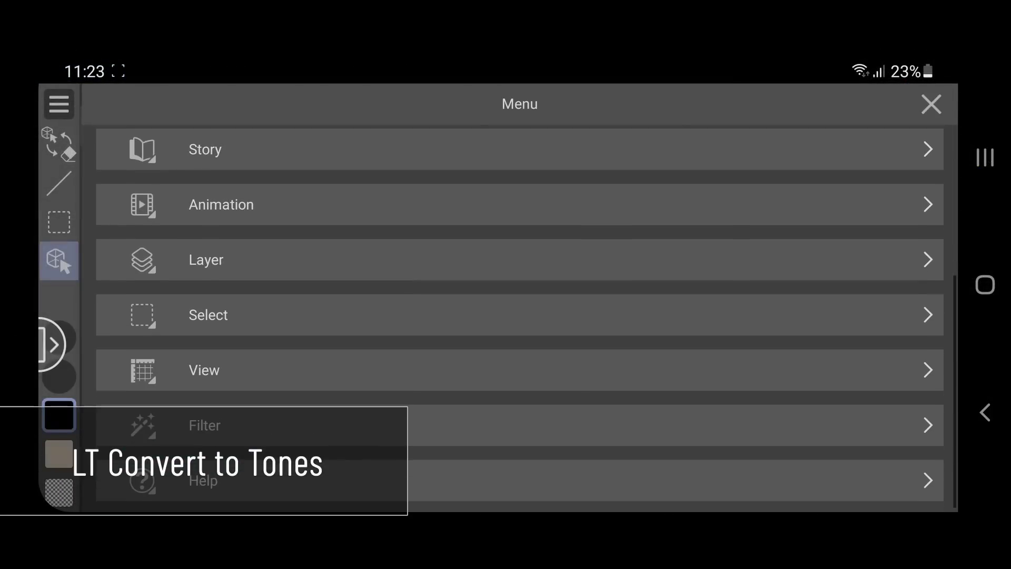
pyautogui.click(300, 259)
pyautogui.scroll(-10, 739, 318)
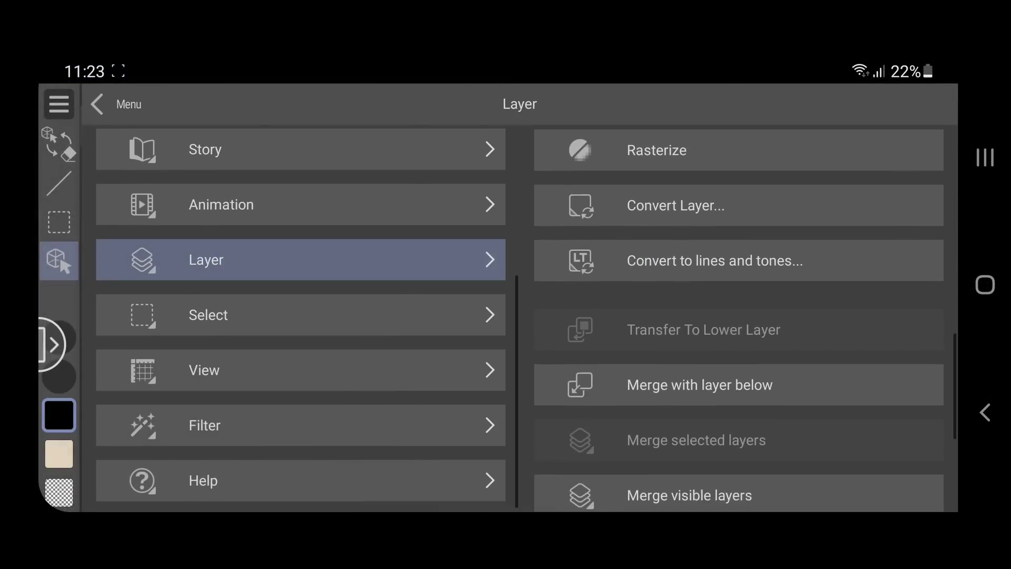
pyautogui.click(737, 270)
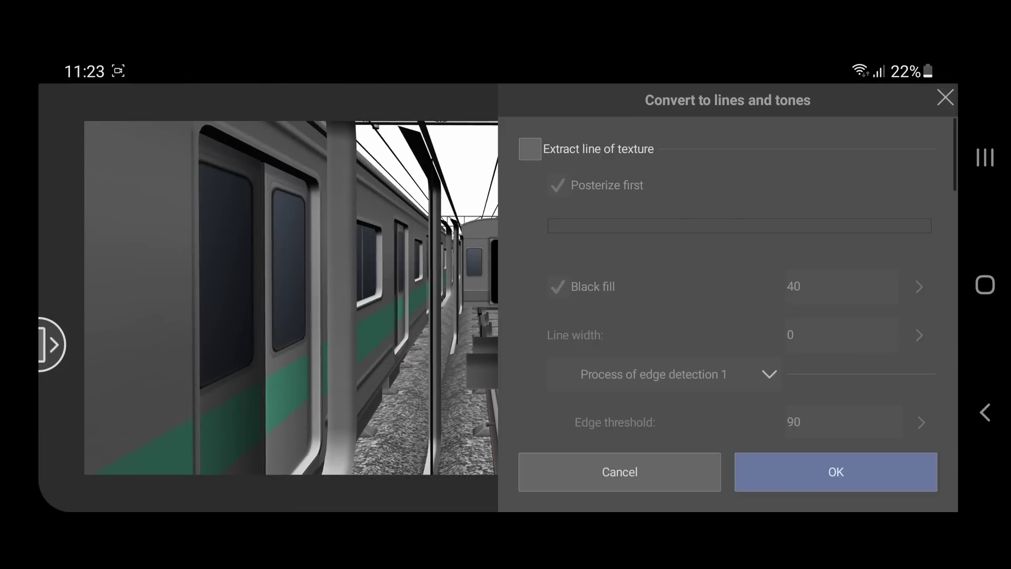
pyautogui.scroll(-10, 726, 295)
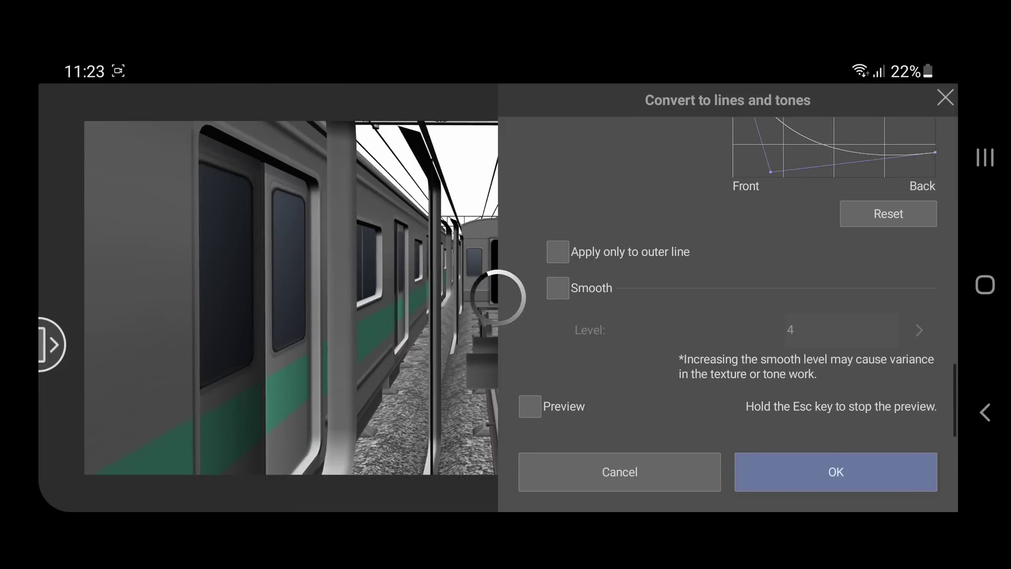
pyautogui.scroll(10, 726, 284)
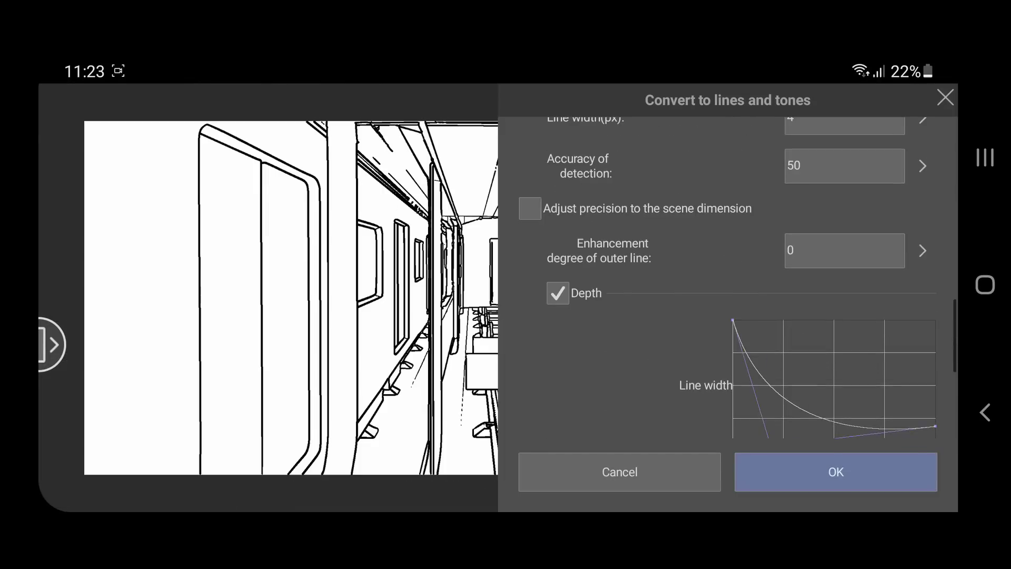
pyautogui.scroll(5, 726, 284)
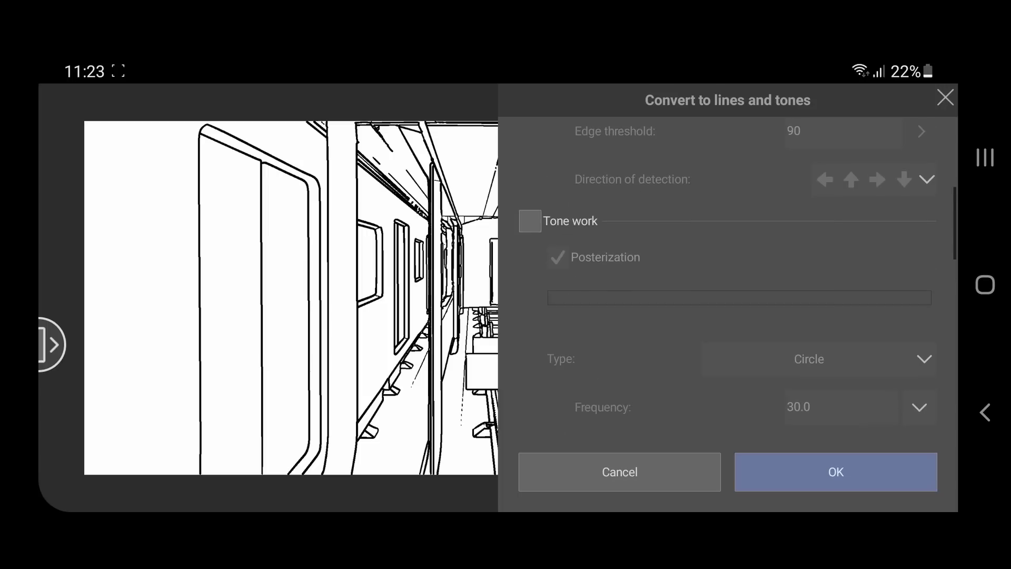
# Enable Tone work with Posterization, look through the tone types and keep Circle.
pyautogui.click(529, 179)
pyautogui.moveTo(460, 300); pyautogui.dragTo(250, 305)
pyautogui.click(818, 317)
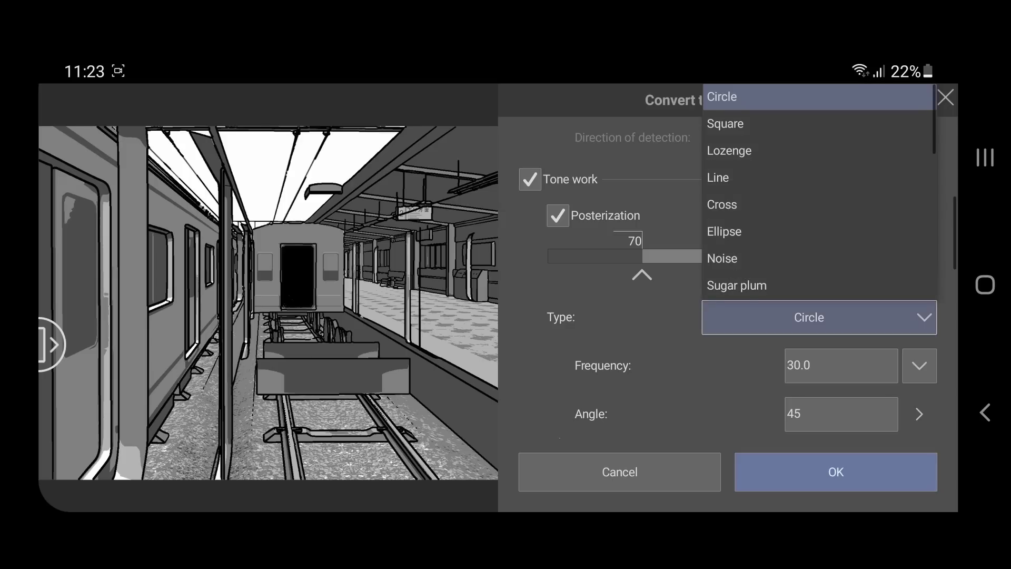
pyautogui.scroll(-10, 819, 189)
pyautogui.scroll(10, 819, 189)
pyautogui.click(818, 96)
# Set the tone frequency to 60.0 and keep the angle at 45.
pyautogui.click(919, 365)
pyautogui.click(918, 280)
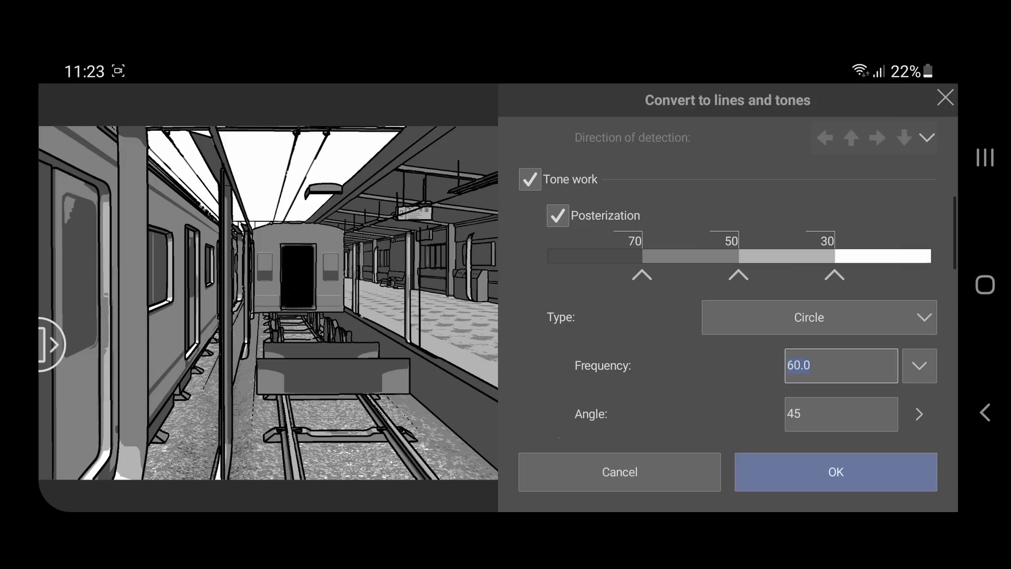
pyautogui.click(840, 414)
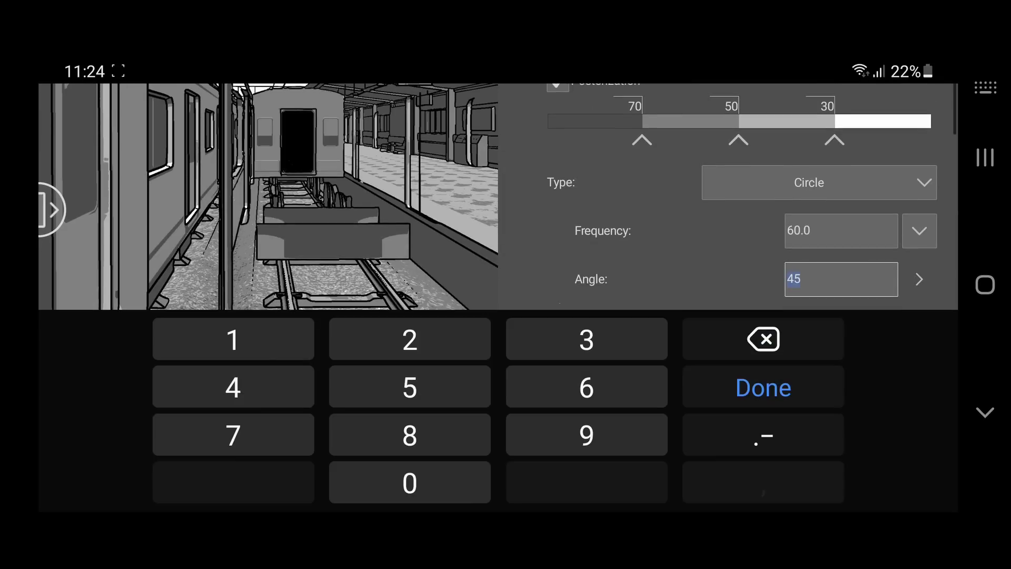
pyautogui.press('Return')
pyautogui.scroll(3, 737, 282)
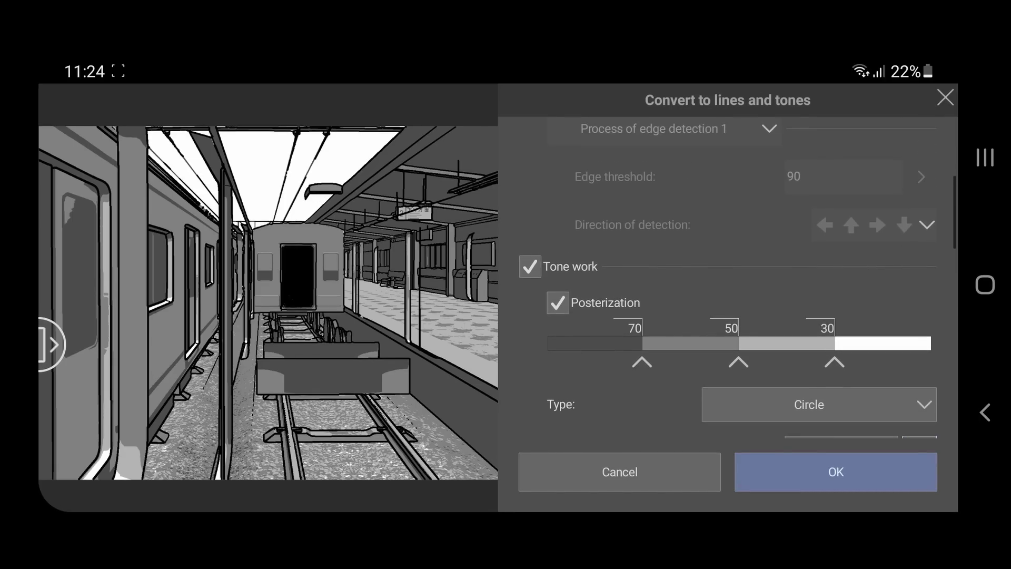
# Check the posterization thresholds of 30 and 50, leave them as they are and apply the line and tone conversion.
pyautogui.click(827, 327)
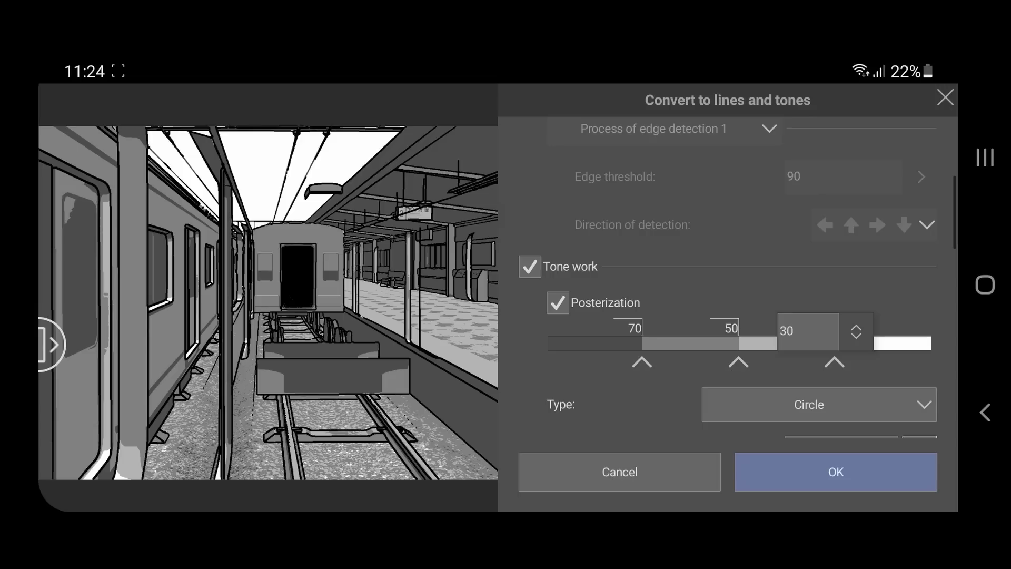
pyautogui.click(731, 328)
pyautogui.scroll(-3, 727, 285)
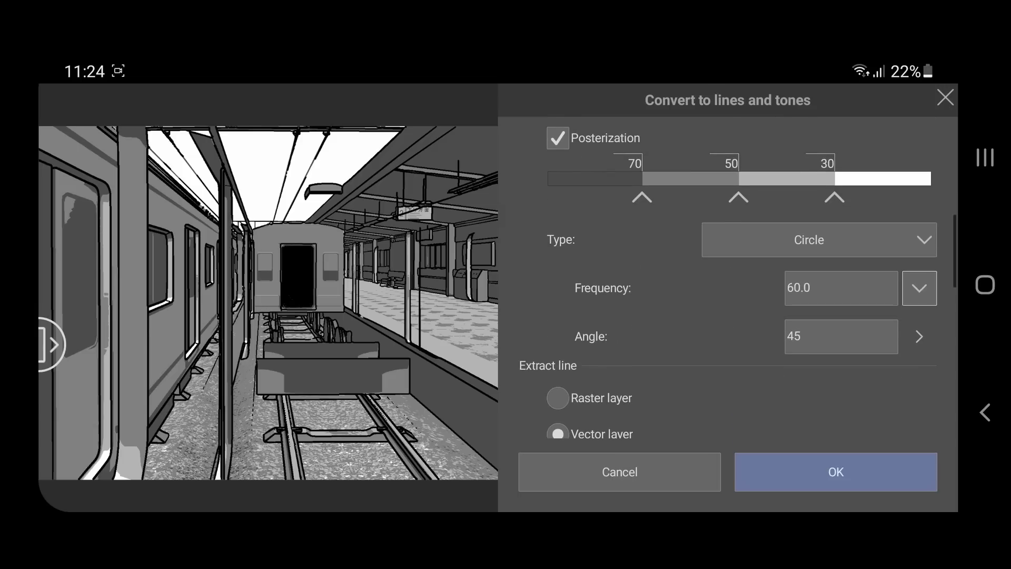
pyautogui.click(834, 472)
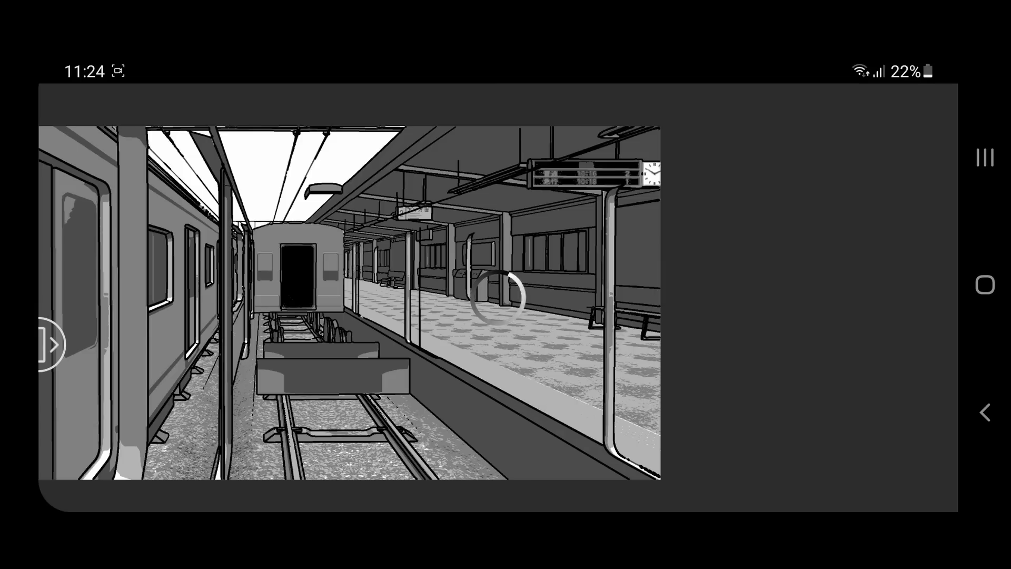
# Hide the Outline 1 layer and toggle the visibility of the upper tone layers to examine each tone separately.
pyautogui.click(895, 141)
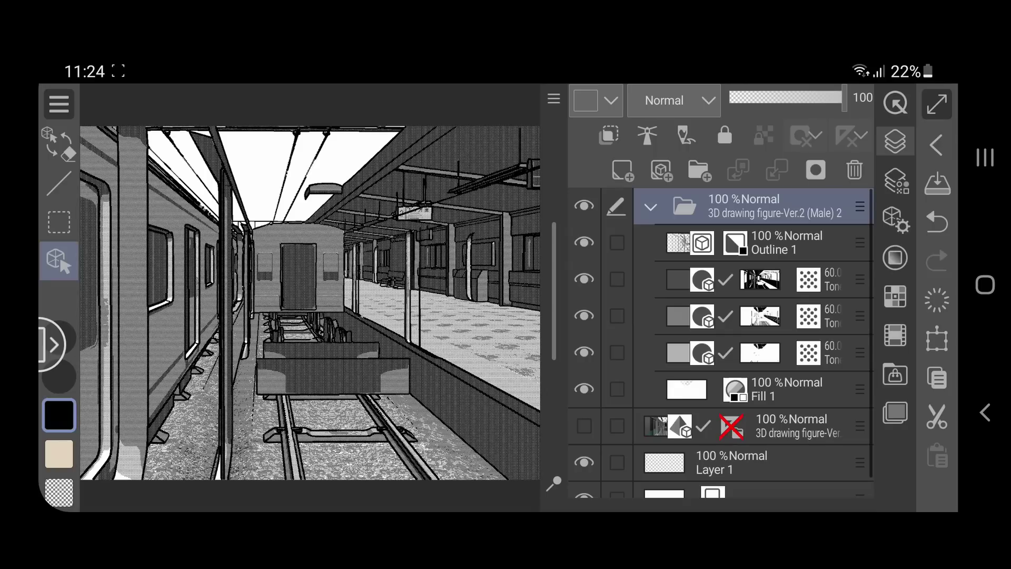
pyautogui.click(583, 242)
pyautogui.click(759, 279)
pyautogui.click(583, 279)
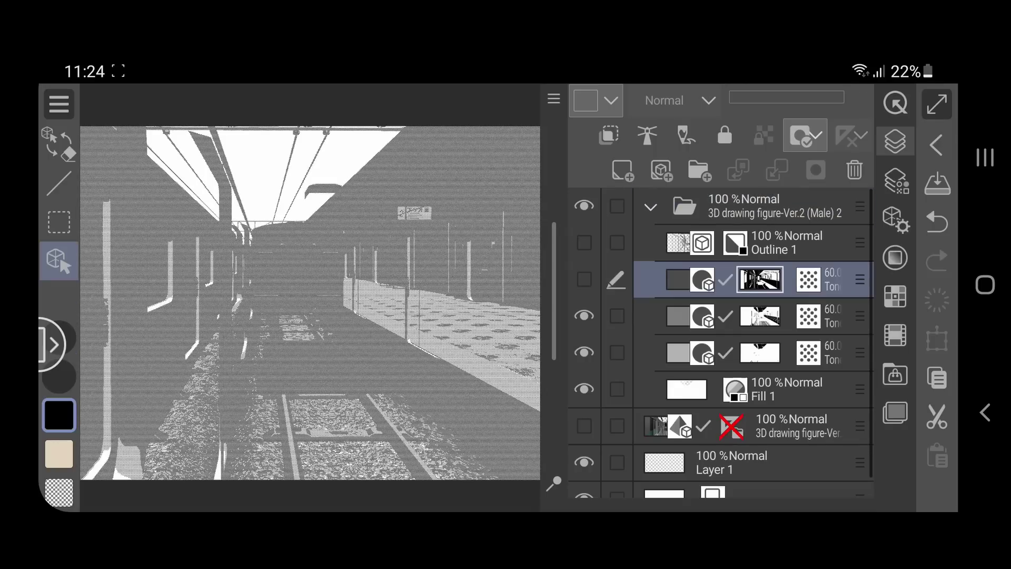
pyautogui.click(584, 279)
pyautogui.click(584, 316)
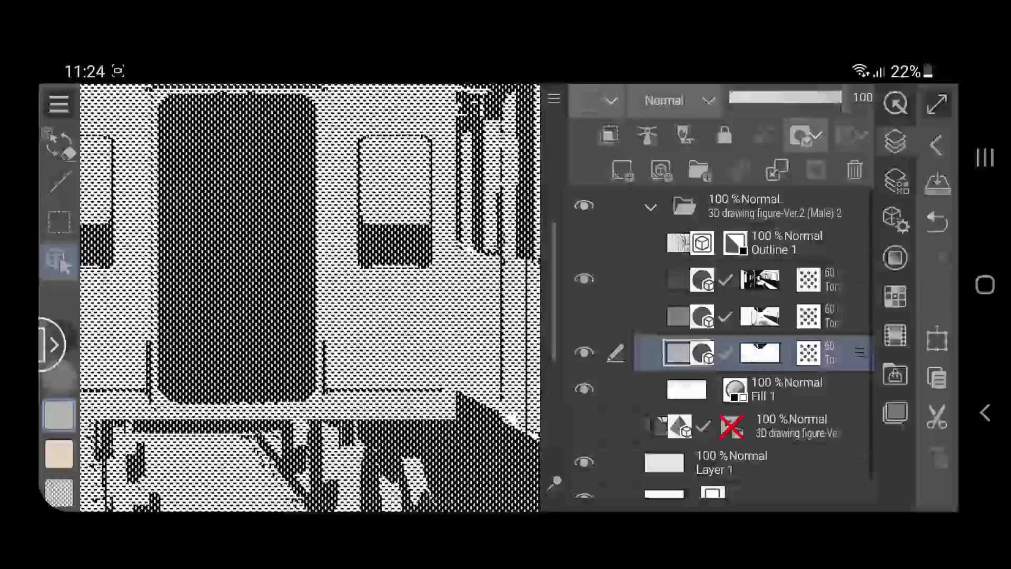
# Examine the lightest tone layer's properties, including its density options and the available frequencies.
pyautogui.click(895, 181)
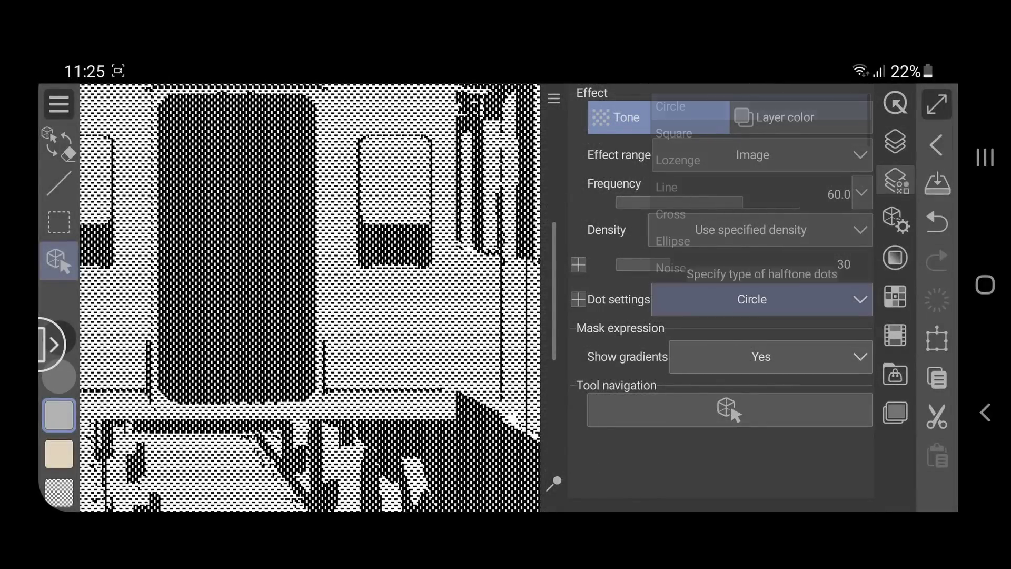
pyautogui.click(578, 264)
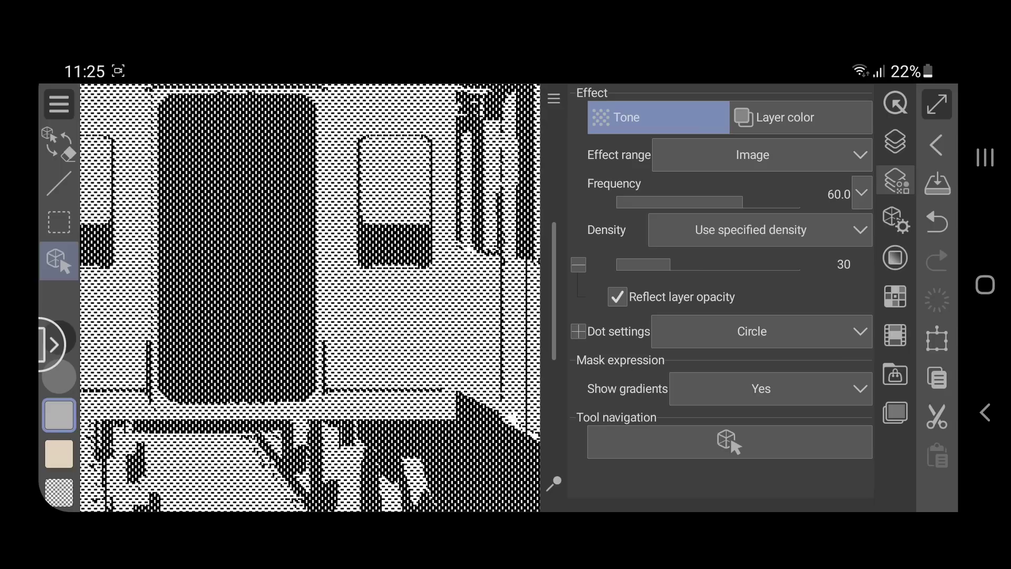
pyautogui.click(862, 192)
pyautogui.click(862, 192)
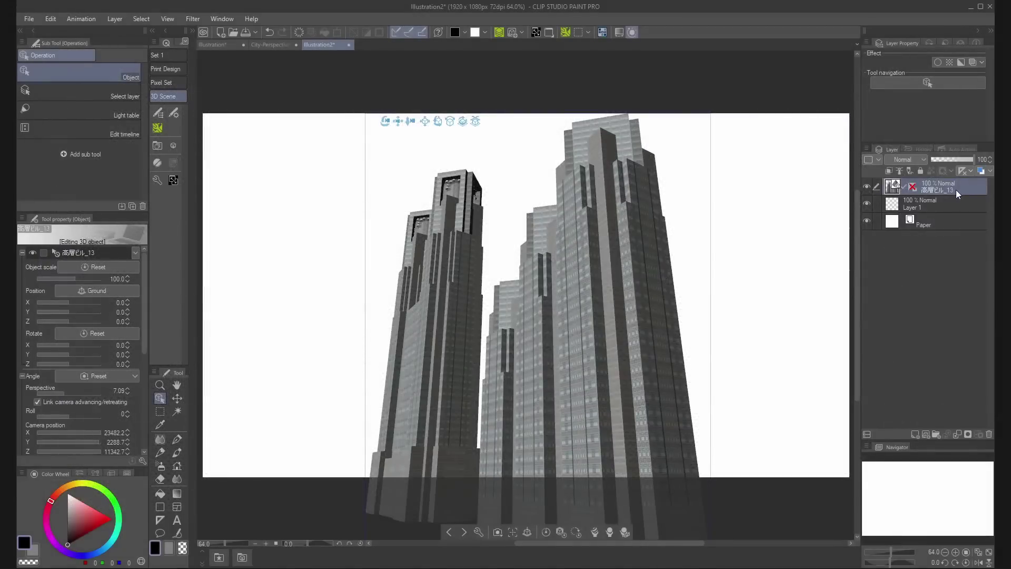
# In the Illustration2 document, duplicate the 3D skyscraper layer and rasterize the copy, with the original hidden.
pyautogui.rightClick(955, 194)
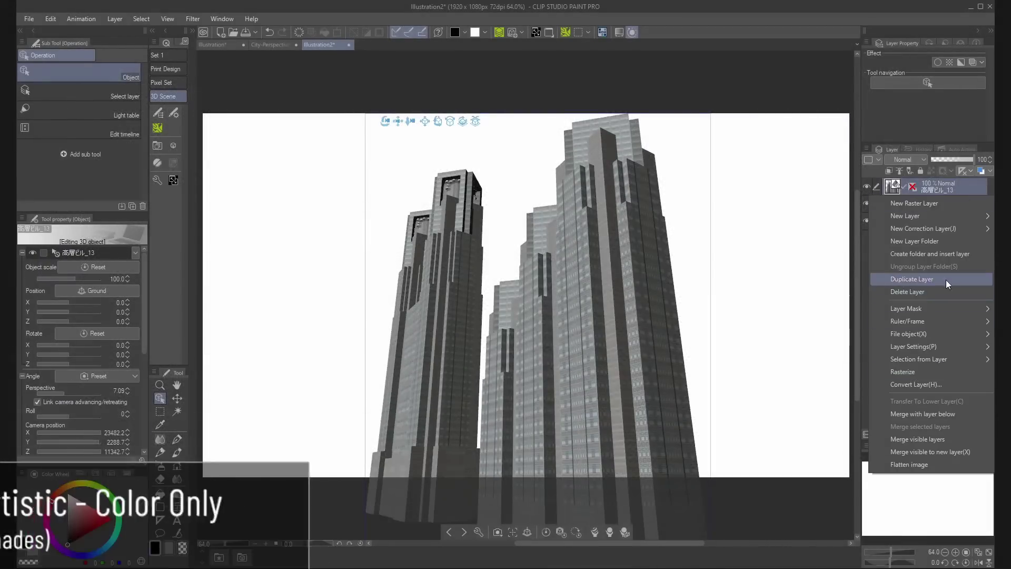
pyautogui.click(945, 280)
pyautogui.rightClick(955, 188)
pyautogui.click(927, 366)
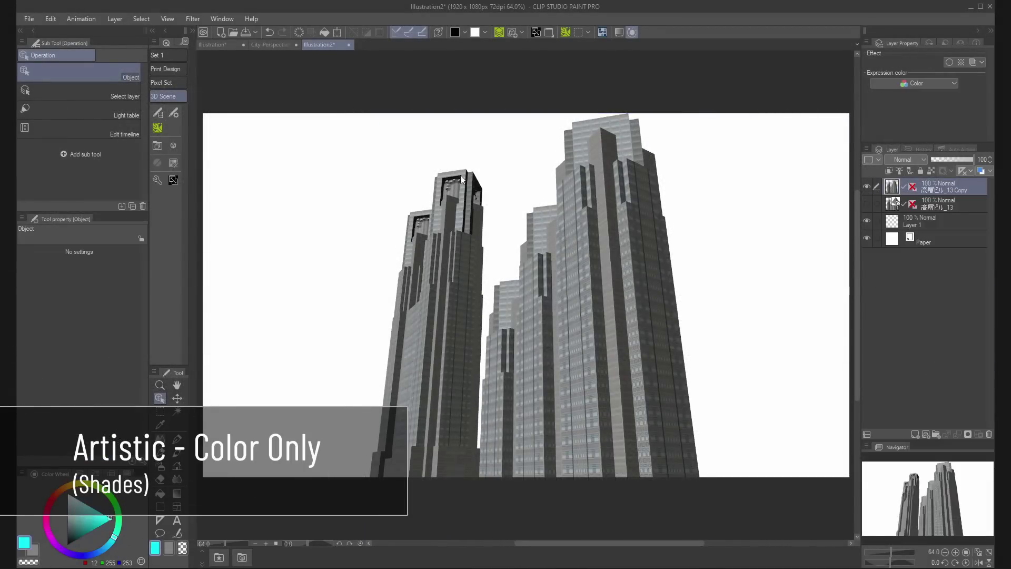
# Apply the Artistic filter to the rasterized skyscraper copy with the Color only process and the number of colors set to 2.
pyautogui.click(191, 20)
pyautogui.moveTo(216, 71)
pyautogui.click(340, 71)
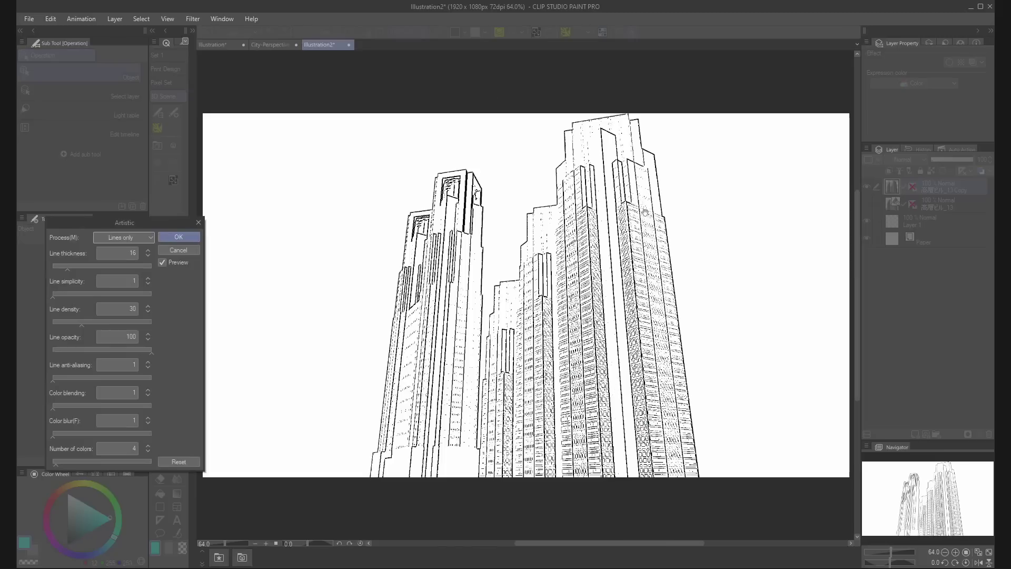
pyautogui.click(123, 237)
pyautogui.click(125, 257)
pyautogui.moveTo(152, 222); pyautogui.dragTo(270, 216)
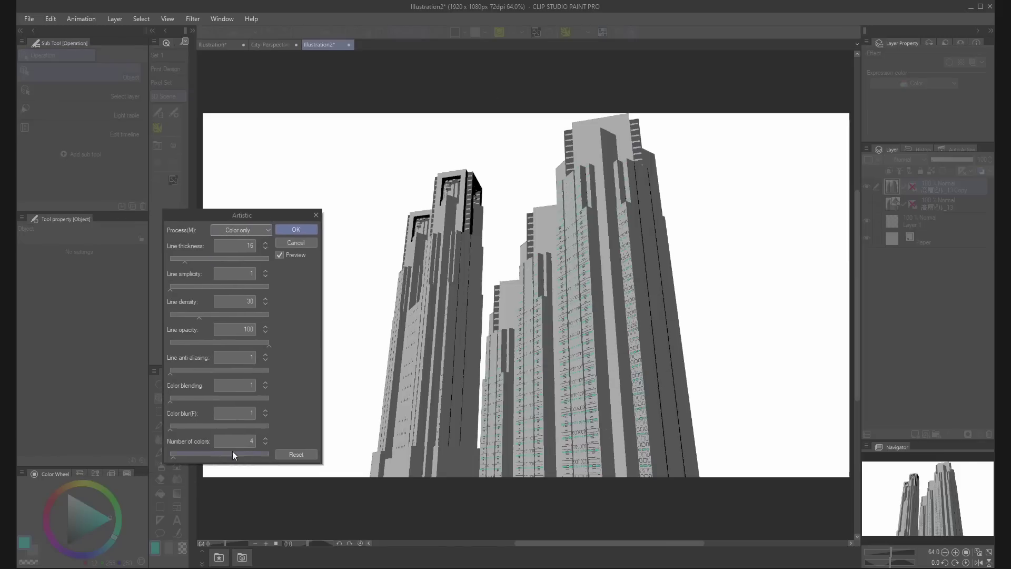
pyautogui.press('Down')
pyautogui.press('Down')
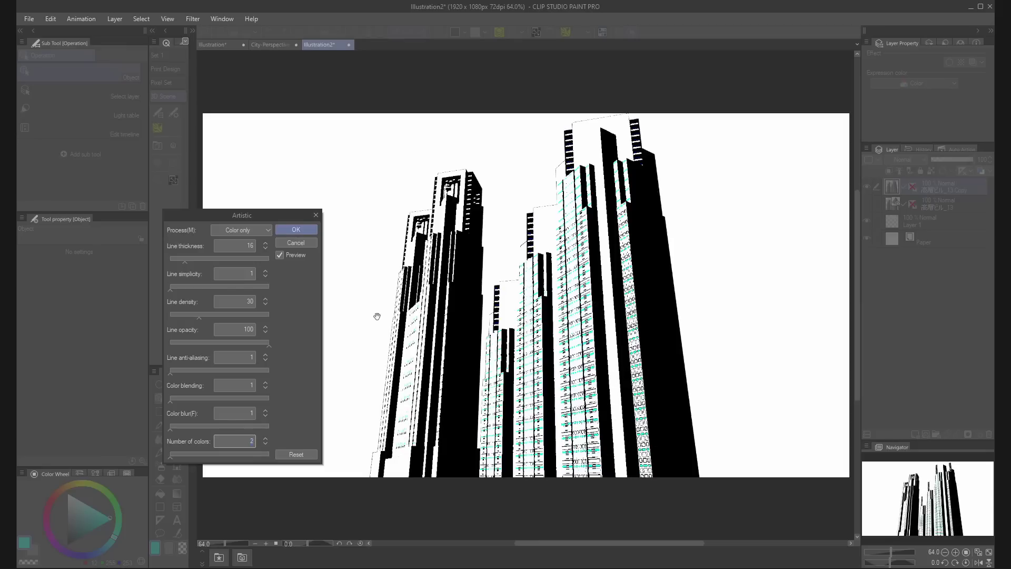
pyautogui.click(295, 230)
# Apply the Tone effect to the skyscraper copy layer and lower its opacity to about 84%.
pyautogui.scroll(2, 650, 182)
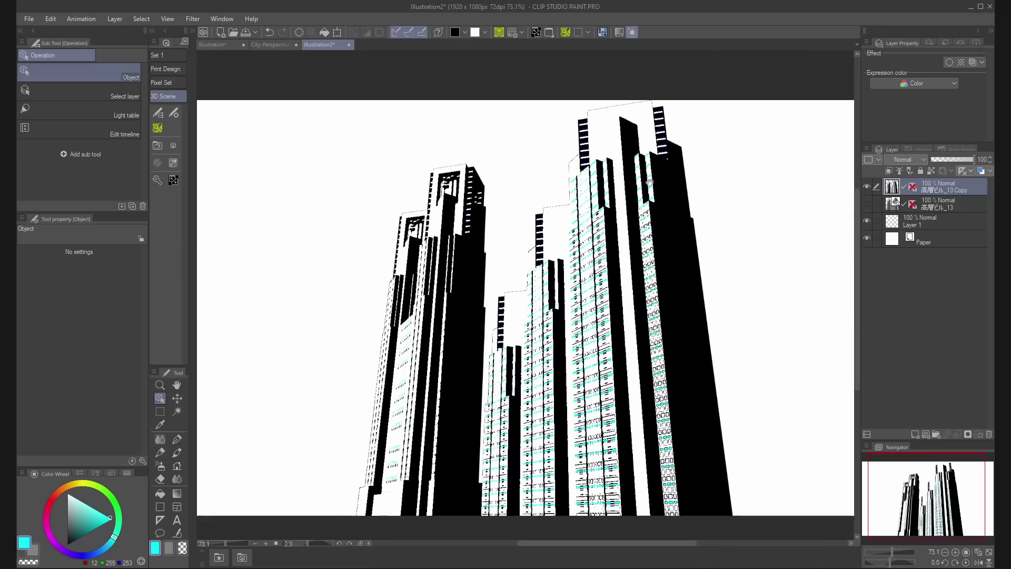
pyautogui.moveTo(650, 182); pyautogui.dragTo(644, 189)
pyautogui.click(962, 62)
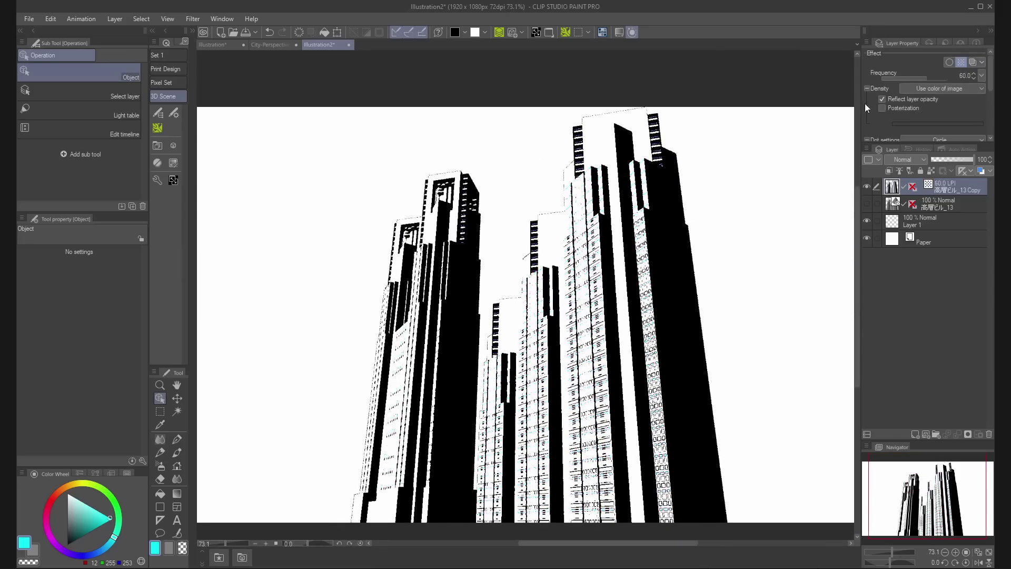
pyautogui.scroll(3, 614, 262)
pyautogui.click(968, 157)
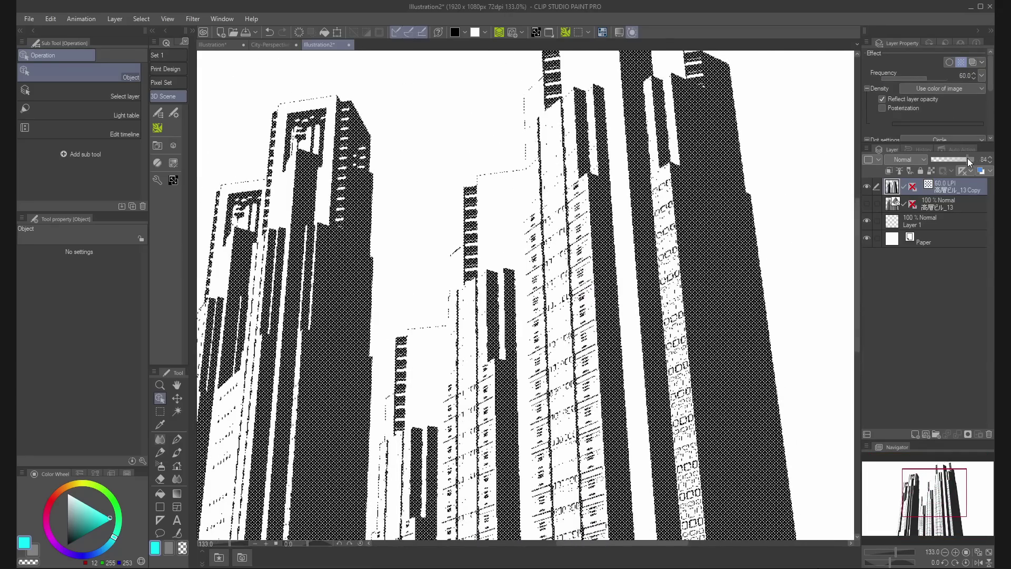
# Choose a different preset frequency for the tone on the skyscraper copy layer.
pyautogui.scroll(-1, 590, 354)
pyautogui.moveTo(590, 353); pyautogui.dragTo(621, 345)
pyautogui.moveTo(590, 295); pyautogui.dragTo(670, 338)
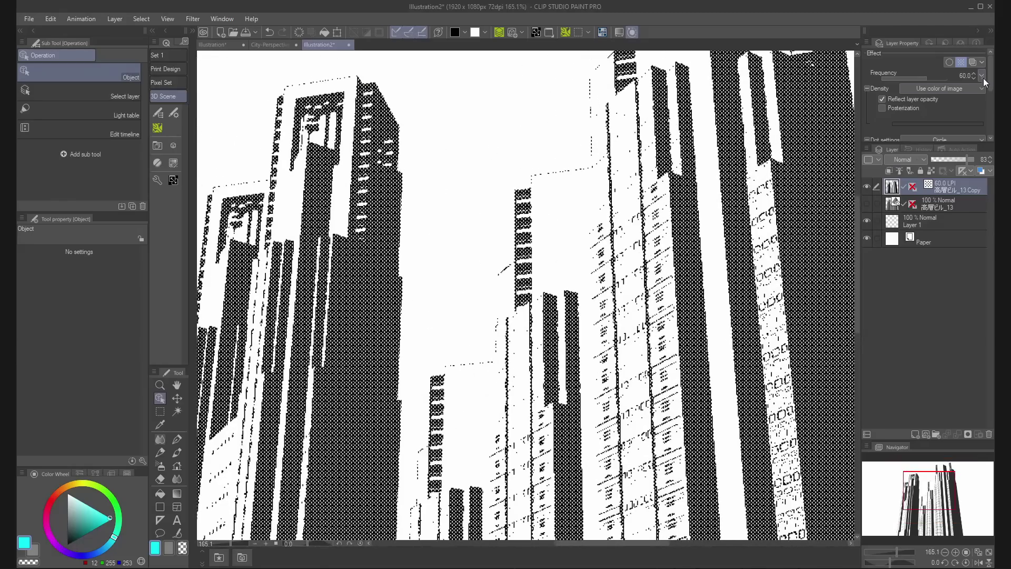
pyautogui.click(981, 76)
pyautogui.click(974, 98)
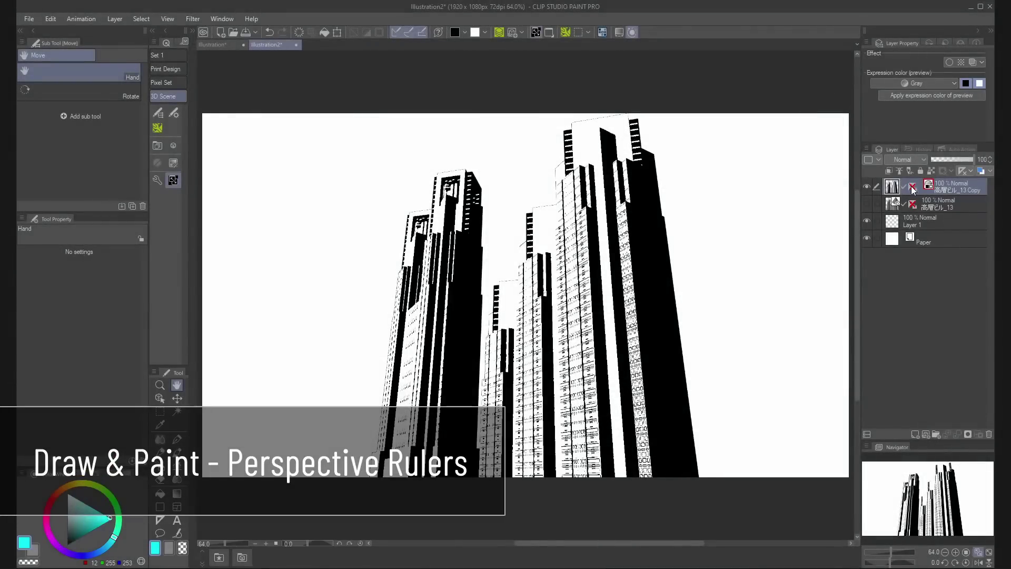
# Enable the perspective ruler on the skyscraper copy layer and add a new vector layer above it.
pyautogui.click(912, 188)
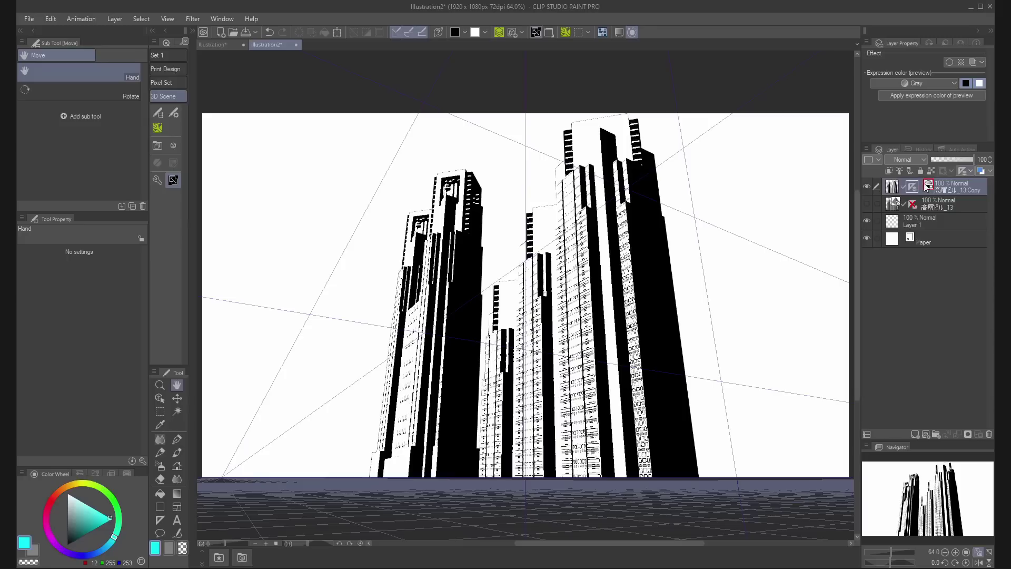
pyautogui.click(926, 435)
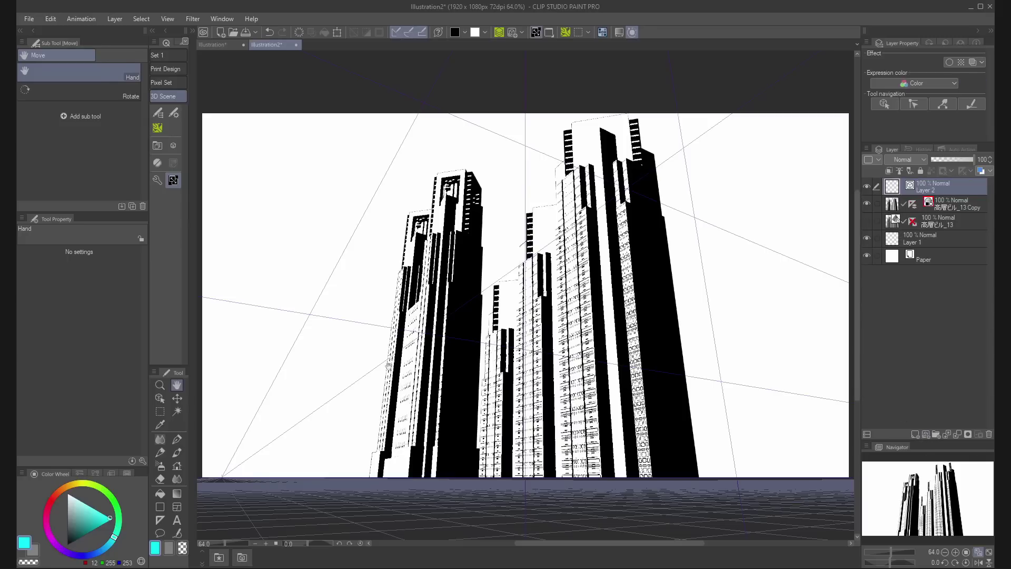
# Draw the gray outline of a tall box-shaped building left of the skyscrapers with ruler-snapped straight lines, brush size 4.0.
pyautogui.press('u')
pyautogui.press('u')
pyautogui.click(78, 70)
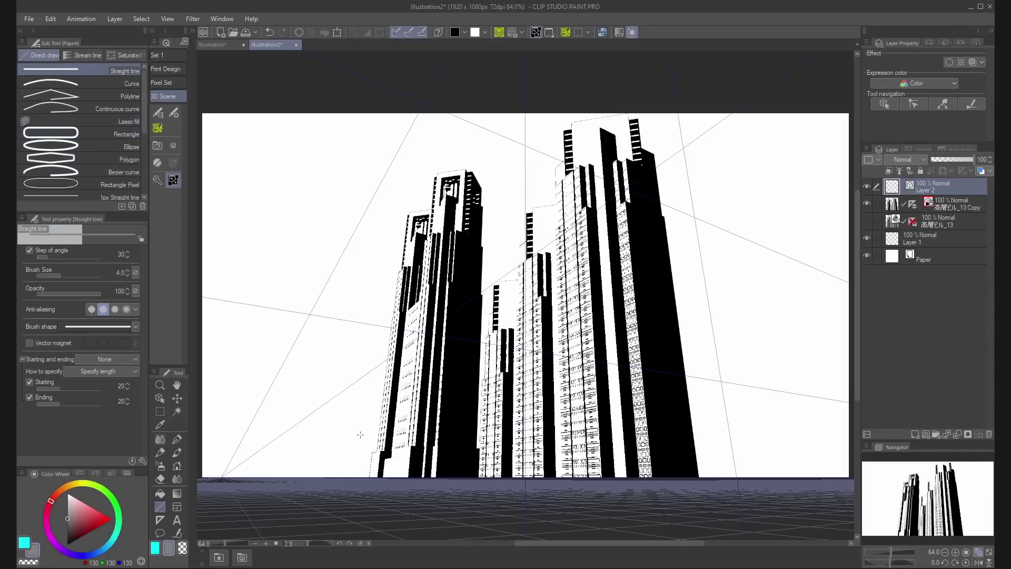
pyautogui.scroll(4, 338, 279)
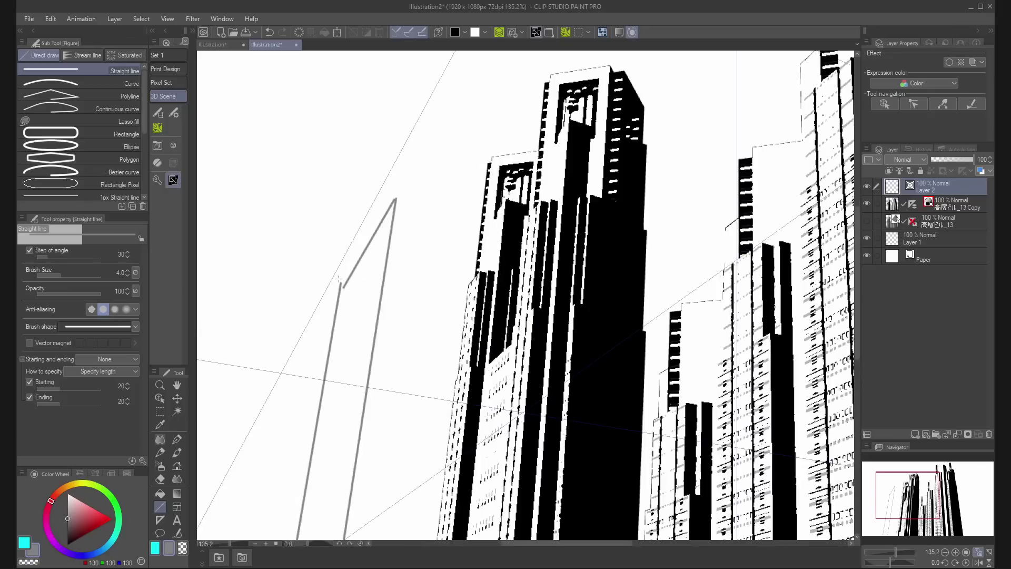
pyautogui.scroll(-4, 463, 210)
pyautogui.moveTo(431, 189)
pyautogui.mouseDown()
pyautogui.moveTo(460, 199)
pyautogui.moveTo(430, 437)
pyautogui.mouseUp()
# Add perspective-aligned floor lines across both faces of the line-drawn building left of the skyscrapers.
pyautogui.scroll(6, 431, 235)
pyautogui.moveTo(423, 229); pyautogui.dragTo(506, 263)
pyautogui.moveTo(414, 324); pyautogui.dragTo(460, 175)
pyautogui.moveTo(371, 327)
pyautogui.mouseDown()
pyautogui.moveTo(446, 232)
pyautogui.moveTo(532, 244)
pyautogui.mouseUp()
pyautogui.moveTo(390, 447)
pyautogui.mouseDown()
pyautogui.moveTo(413, 293)
pyautogui.moveTo(445, 238)
pyautogui.mouseUp()
pyautogui.moveTo(447, 238); pyautogui.dragTo(455, 239)
pyautogui.scroll(-6, 451, 238)
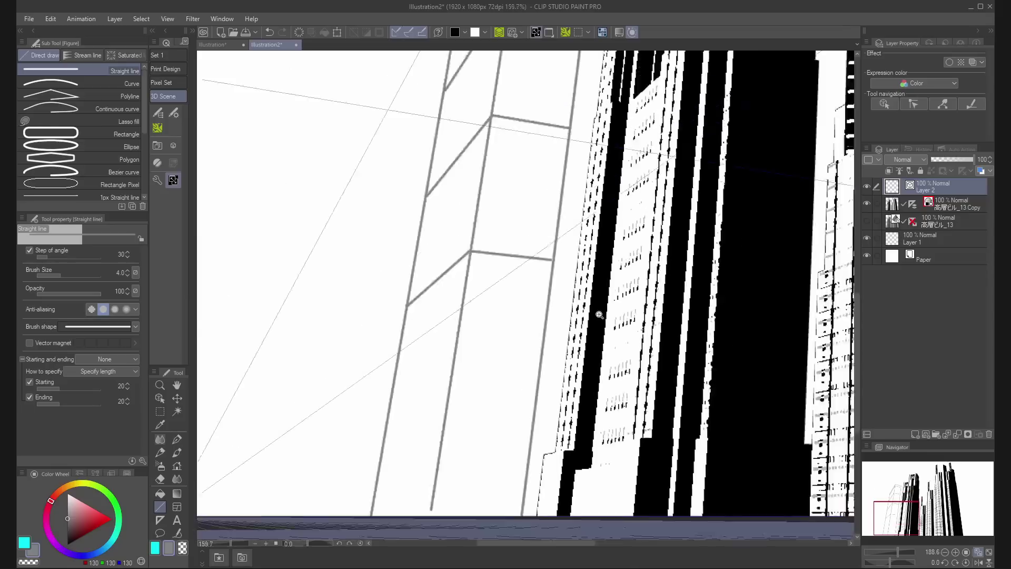
# Draw a second box-shaped building right of the skyscrapers from two adjoining perspective-snapped rectangle outlines with brush size 8.0.
pyautogui.click(79, 134)
pyautogui.moveTo(737, 443); pyautogui.dragTo(733, 291)
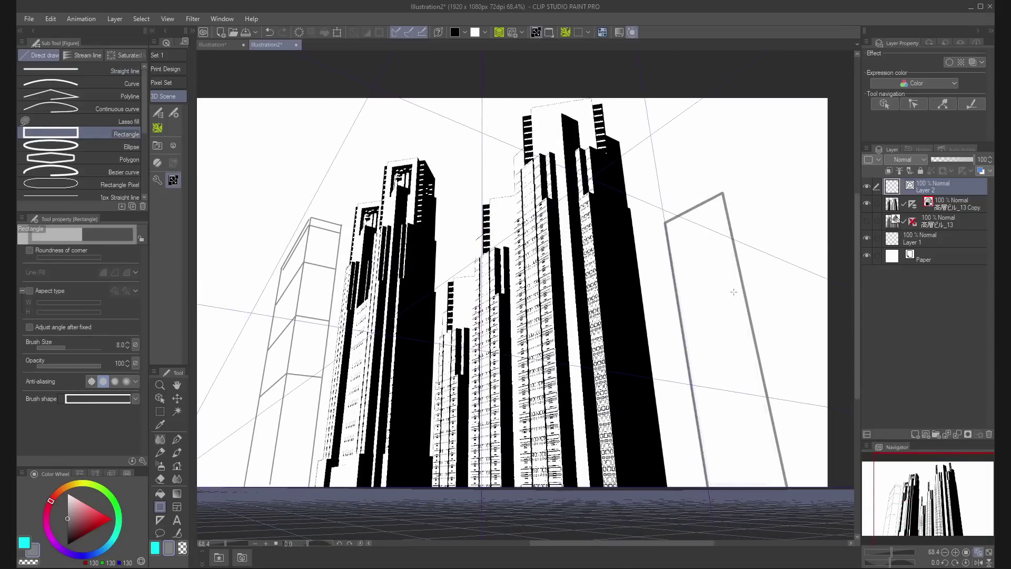
pyautogui.moveTo(723, 194); pyautogui.dragTo(765, 402)
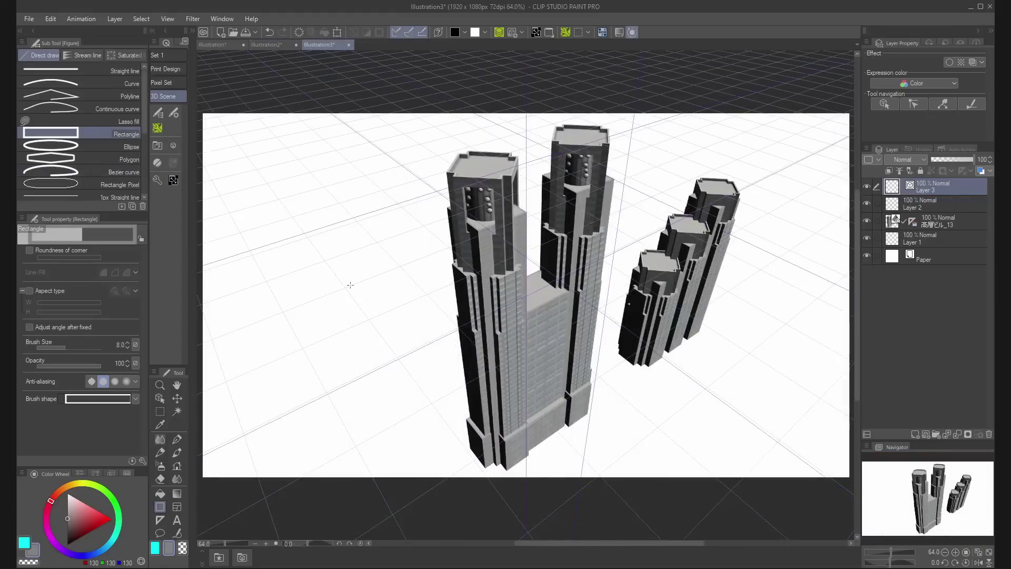
# In the Illustration3 document, try a perspective-snapped rectangle beside the 3D skyscrapers and undo it.
pyautogui.moveTo(311, 176); pyautogui.dragTo(448, 419)
pyautogui.hotkey('ctrl', 'z')
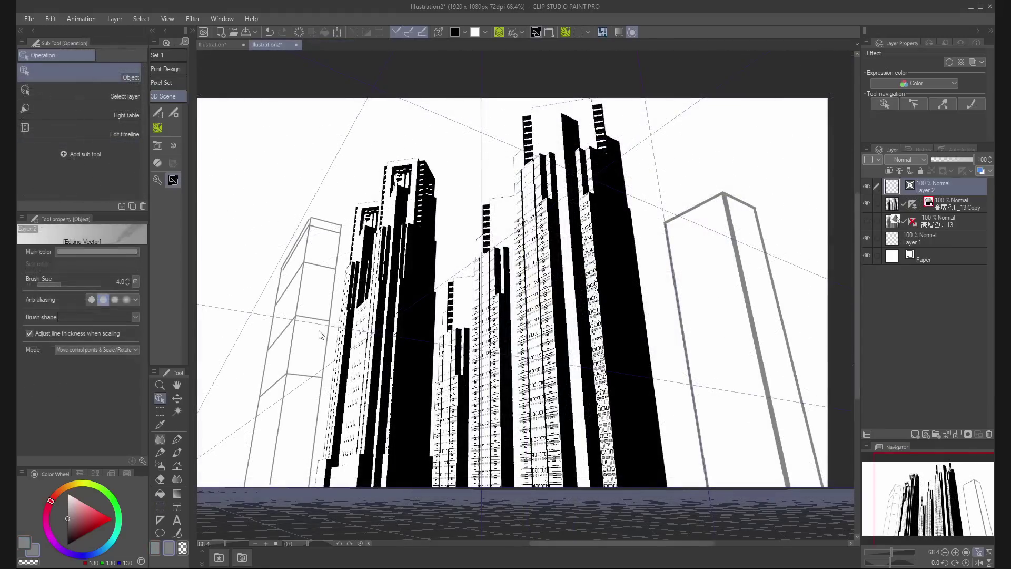
# Make a perspective-snapped rectangular selection on the right building's front face and fill it with gray on a new layer.
pyautogui.press('m')
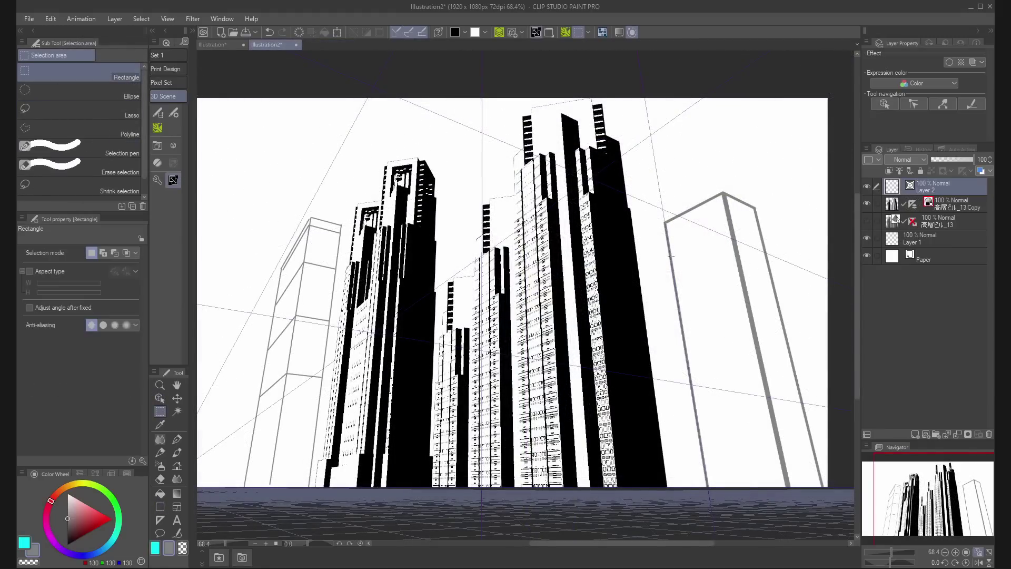
pyautogui.click(633, 390)
pyautogui.hotkey('ctrl', 'shift', 'n')
pyautogui.hotkey('alt', 'Delete')
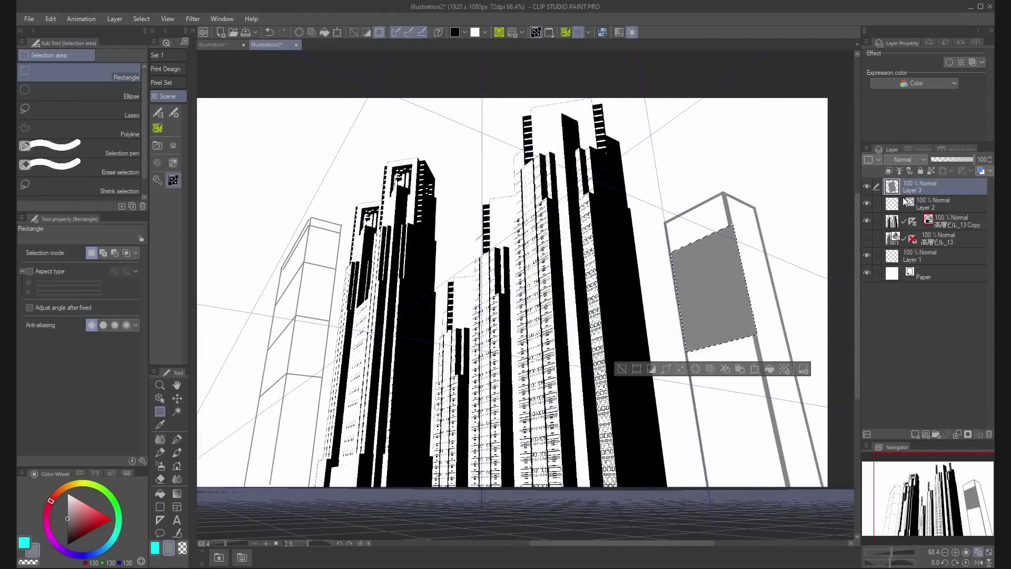
pyautogui.moveTo(703, 284); pyautogui.dragTo(819, 280)
pyautogui.moveTo(659, 244); pyautogui.dragTo(545, 252)
pyautogui.hotkey('ctrl', 'd')
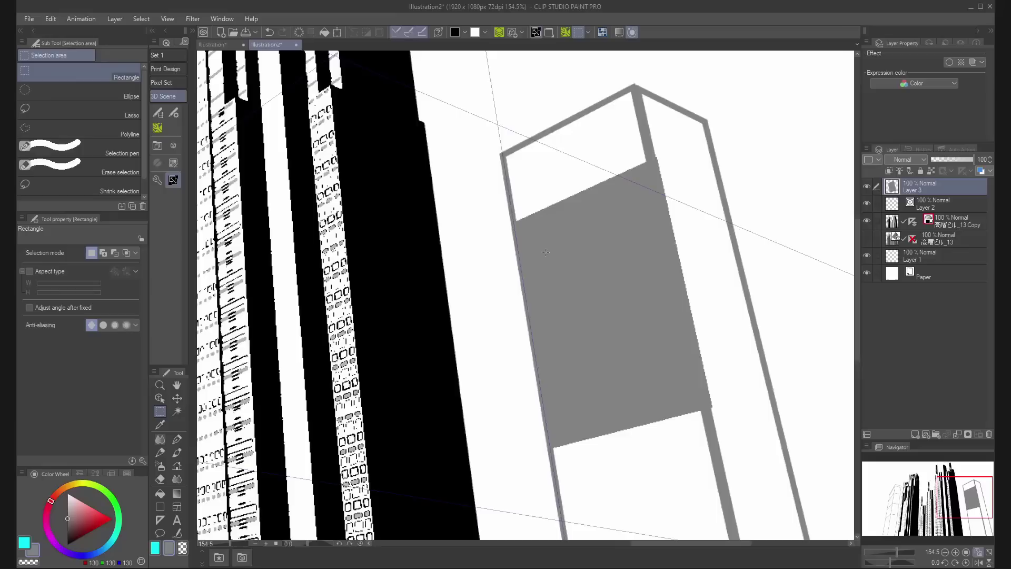
# Cut three narrow upright window openings side by side into the upper part of the gray panel using rectangular selections.
pyautogui.click(554, 279)
pyautogui.press('Delete')
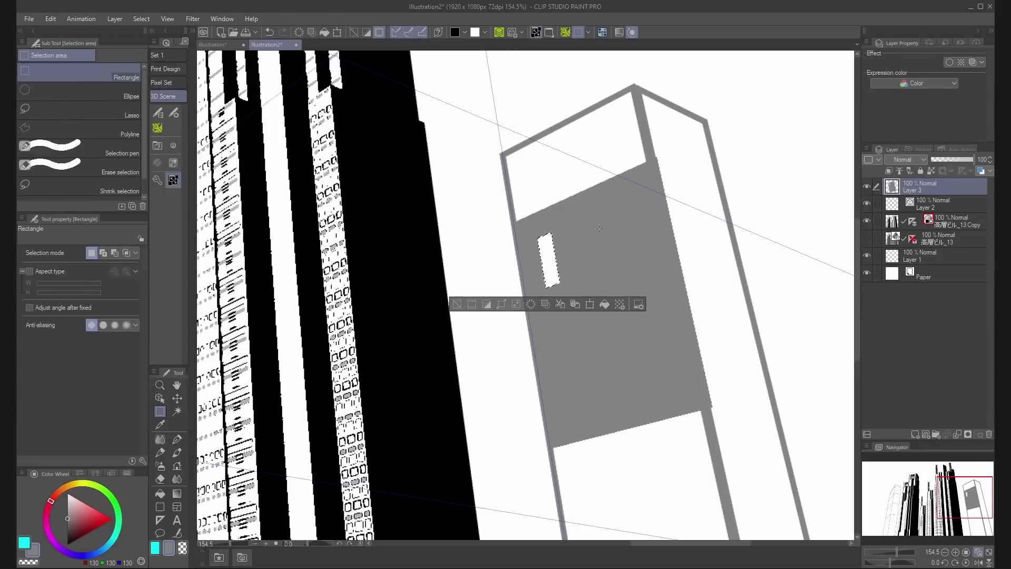
pyautogui.hotkey('ctrl', 'd')
pyautogui.moveTo(587, 223); pyautogui.dragTo(579, 273)
pyautogui.click(581, 277)
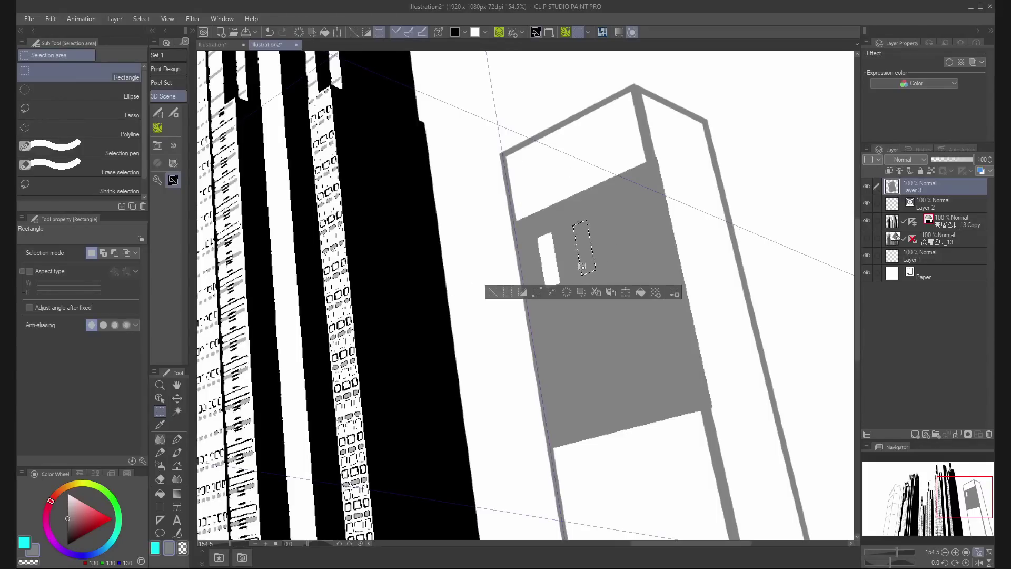
pyautogui.press('Delete')
pyautogui.hotkey('ctrl', 'd')
pyautogui.moveTo(629, 208); pyautogui.dragTo(621, 259)
pyautogui.click(629, 255)
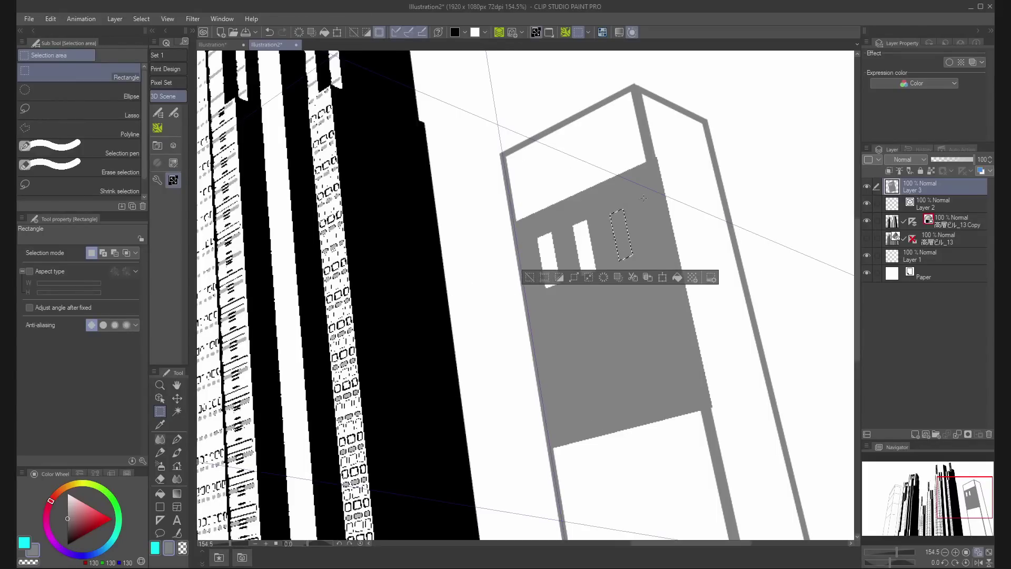
pyautogui.press('Delete')
pyautogui.hotkey('ctrl', 'd')
# Cut a thin horizontal strip out of the gray panel just below the three window openings.
pyautogui.press('Tab')
pyautogui.hotkey('ctrl', '0')
pyautogui.scroll(1, 778, 280)
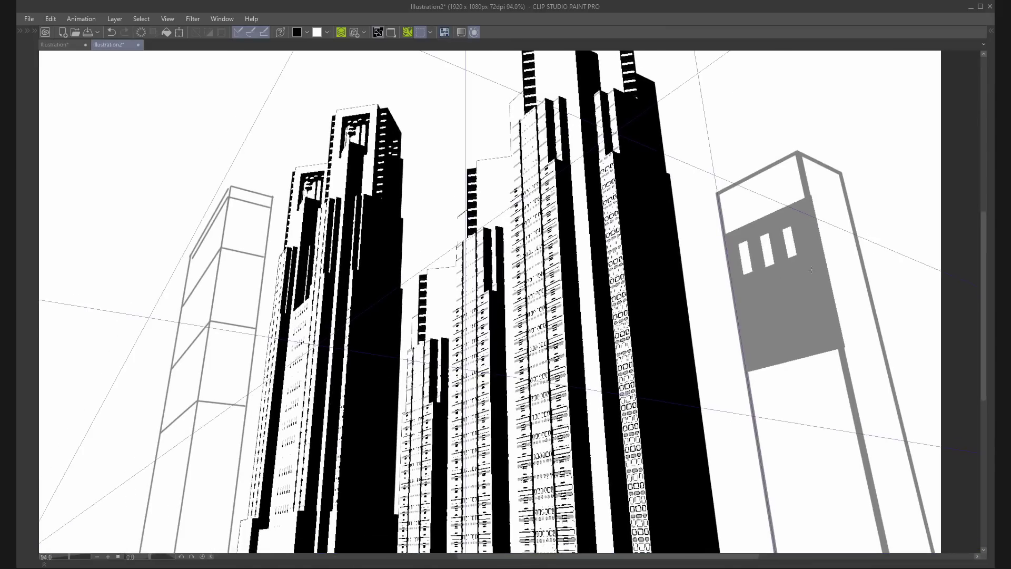
pyautogui.click(742, 297)
pyautogui.press('Delete')
pyautogui.hotkey('ctrl', 'd')
pyautogui.scroll(-3, 668, 368)
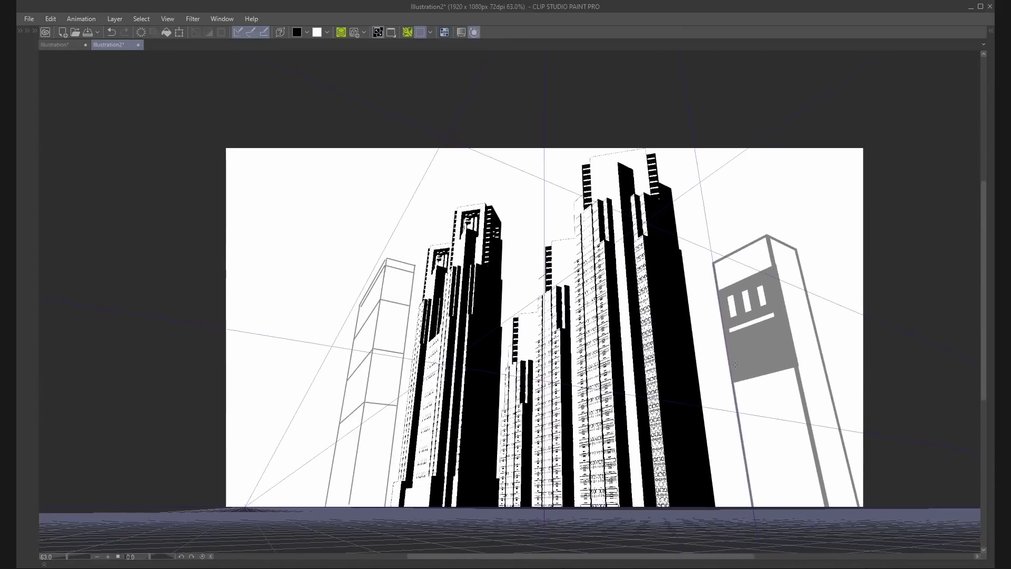
pyautogui.press('Tab')
# Display the perspective ruler's grids for the skyscraper copy layer.
pyautogui.click(911, 222)
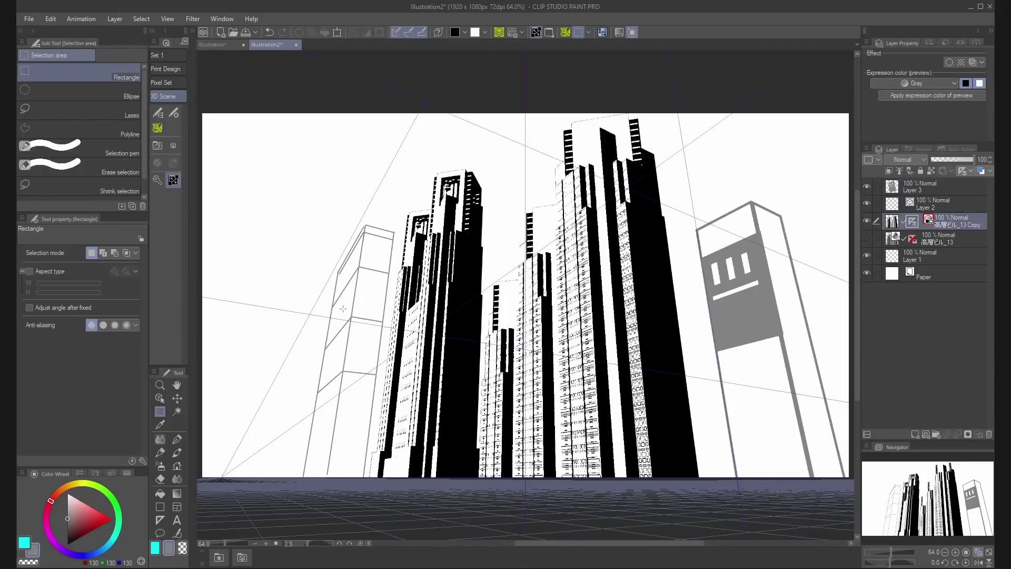
pyautogui.click(160, 398)
pyautogui.click(86, 292)
pyautogui.click(53, 291)
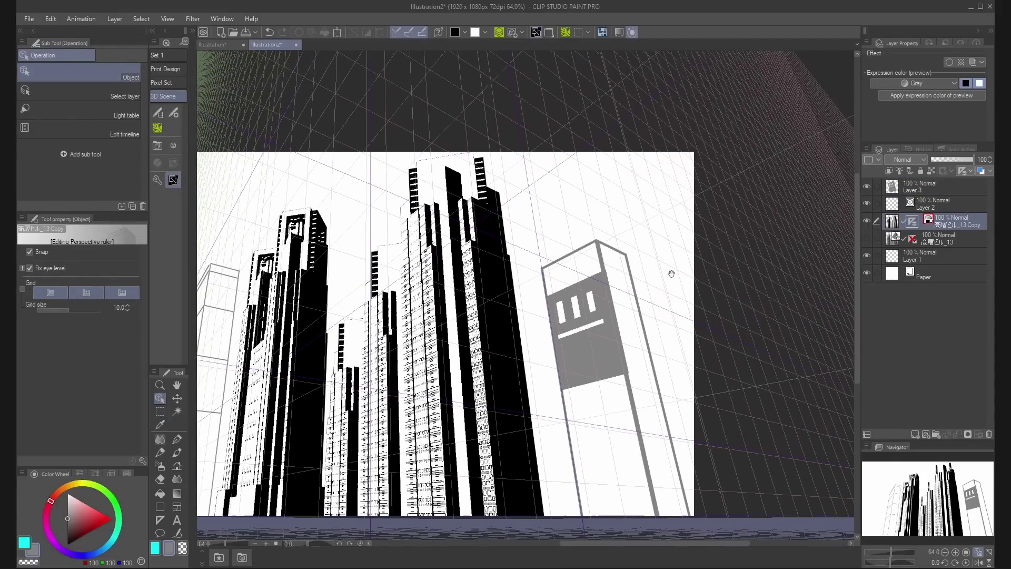
# On a duplicate of Layer 2, draw several diagonal Real G-Pen strokes above the left buildings, snapped to the perspective ruler.
pyautogui.click(585, 289)
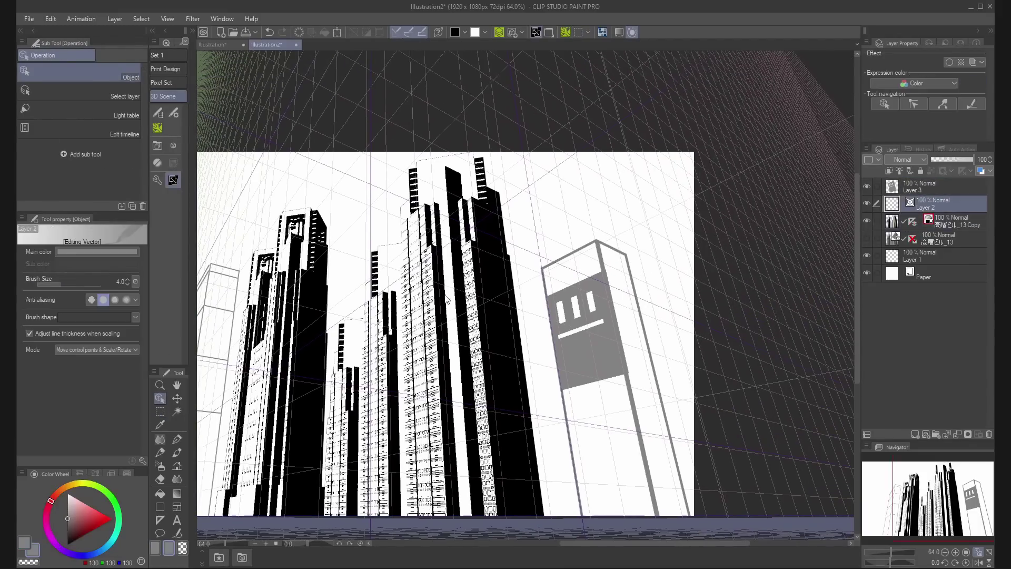
pyautogui.press('b')
pyautogui.press('p')
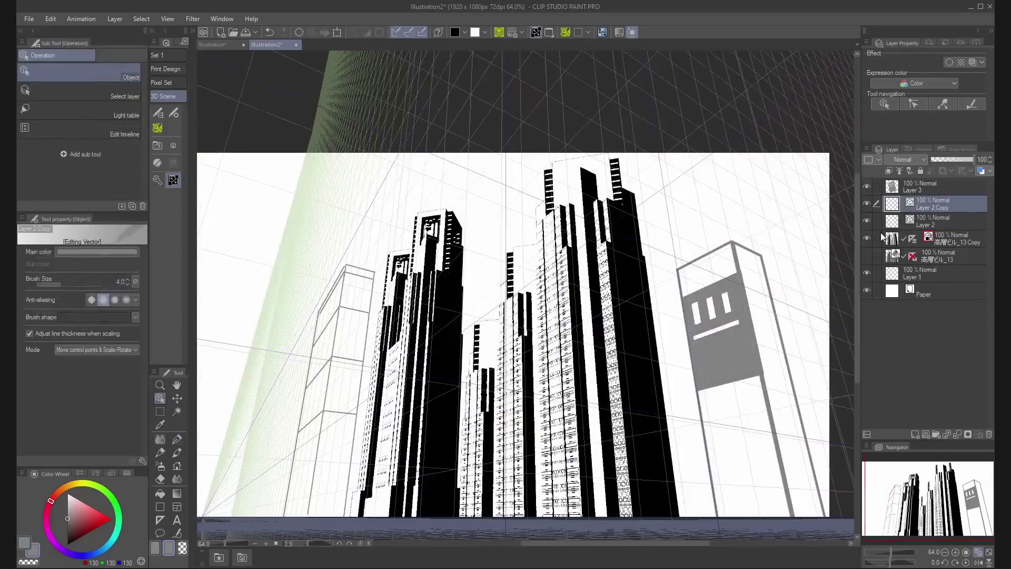
pyautogui.press('p')
pyautogui.moveTo(417, 152); pyautogui.dragTo(355, 253)
pyautogui.moveTo(435, 152); pyautogui.dragTo(383, 234)
pyautogui.moveTo(462, 153); pyautogui.dragTo(429, 196)
pyautogui.moveTo(499, 153); pyautogui.dragTo(460, 200)
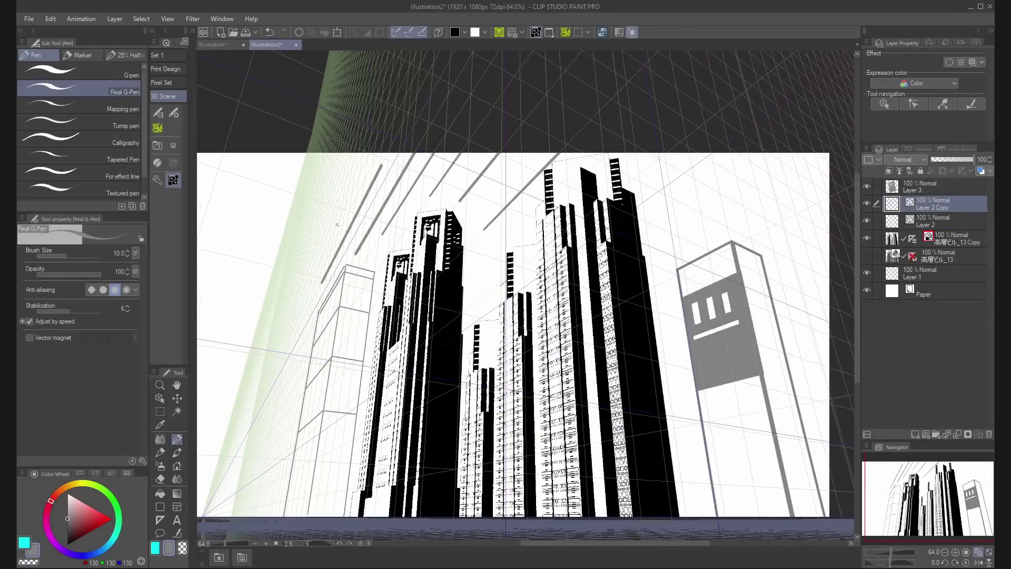
# Disable the perspective ruler on the skyscraper copy layer.
pyautogui.press('o')
pyautogui.click(126, 285)
pyautogui.click(126, 285)
pyautogui.keyDown('shift'); pyautogui.click(910, 239); pyautogui.keyUp('shift')
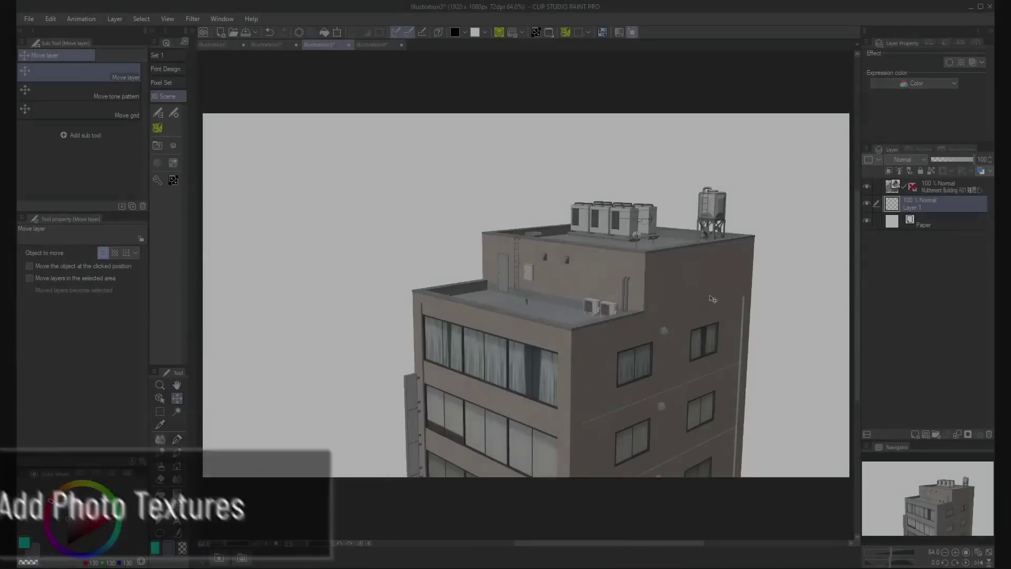
# Copy the brick wall photo from Illustration4, close that document and paste the photo above the building layer in Illustration3.
pyautogui.hotkey('ctrl', 'Tab')
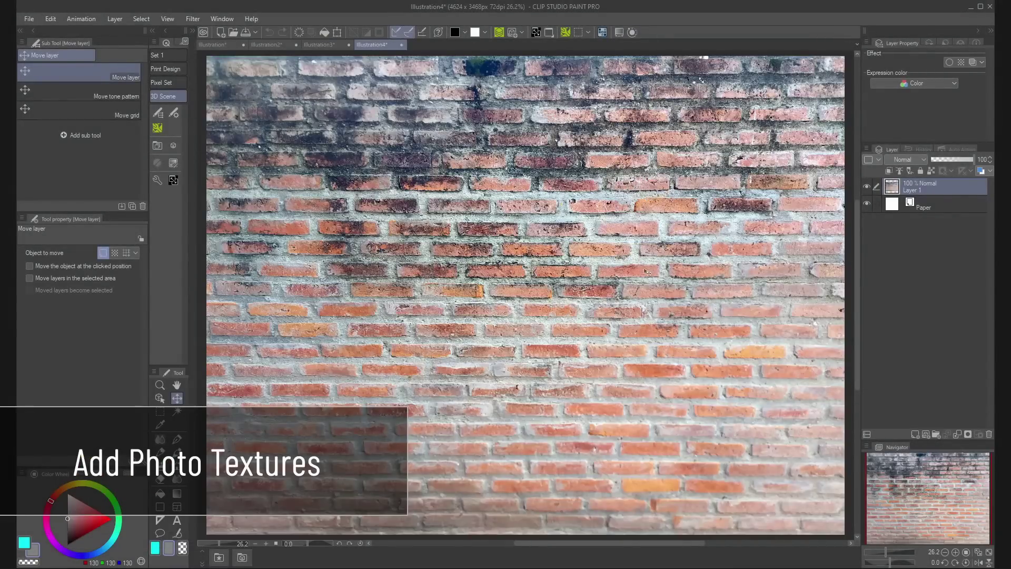
pyautogui.hotkey('ctrl', 'w')
pyautogui.click(514, 217)
pyautogui.click(939, 187)
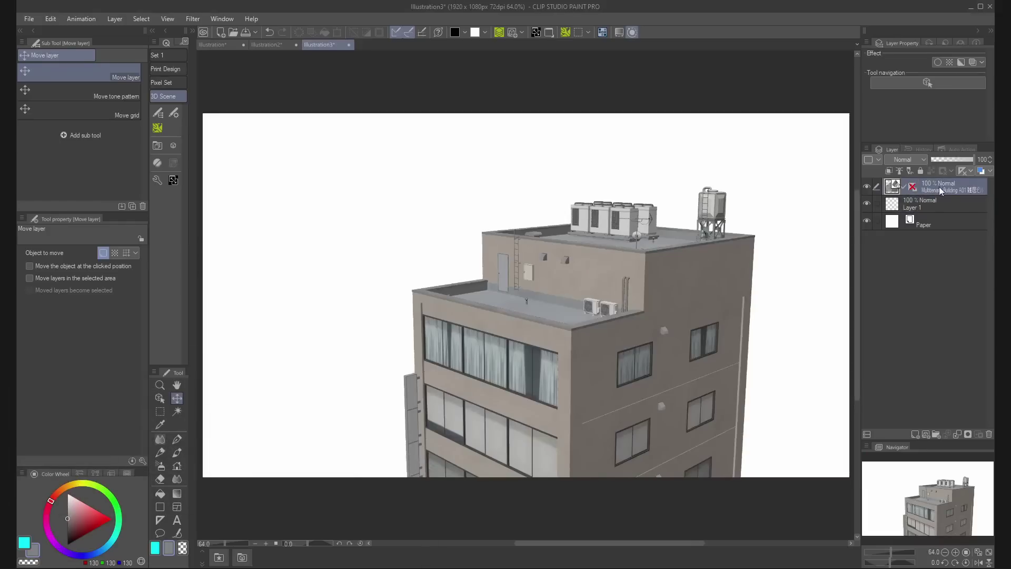
pyautogui.hotkey('ctrl', 'v')
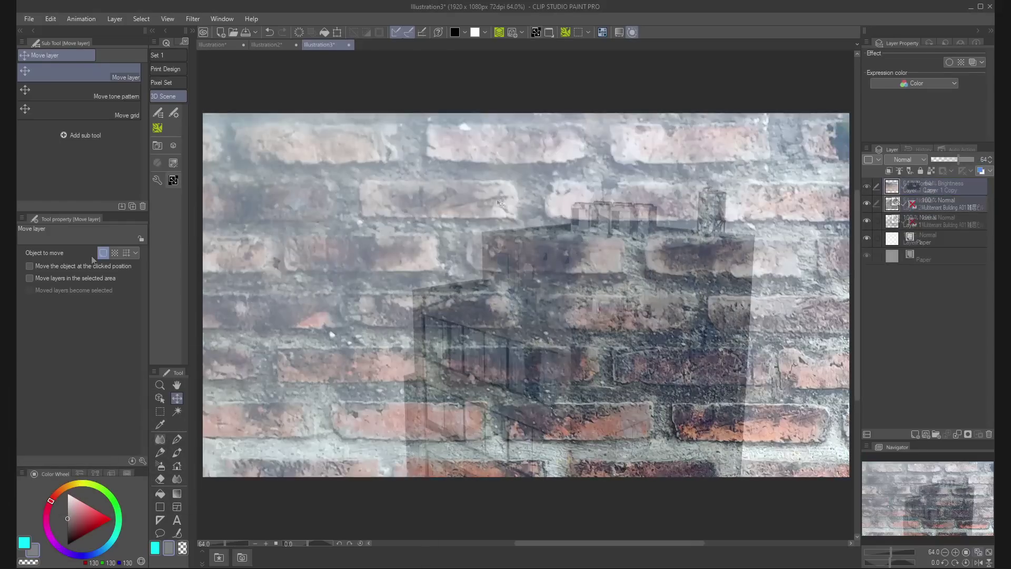
# Scale the brick photo layer down to 13% from its top-left corner and place it over the building's upper wall.
pyautogui.click(55, 19)
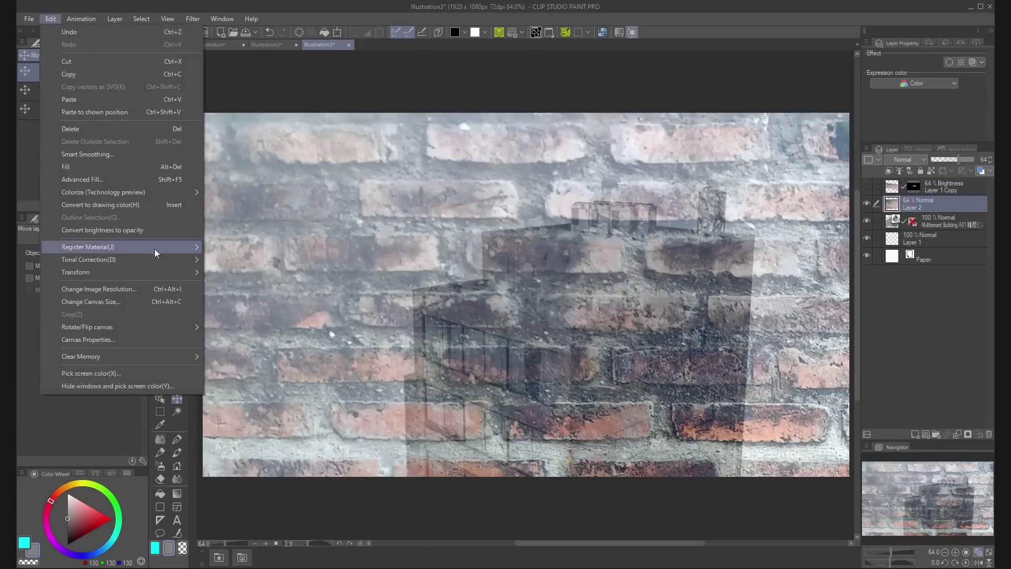
pyautogui.moveTo(174, 269)
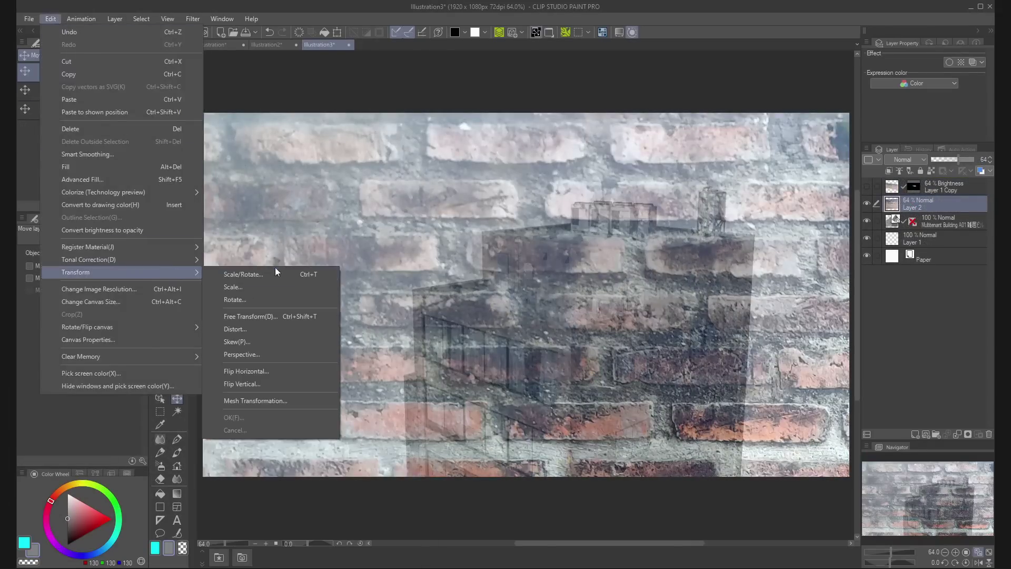
pyautogui.click(289, 274)
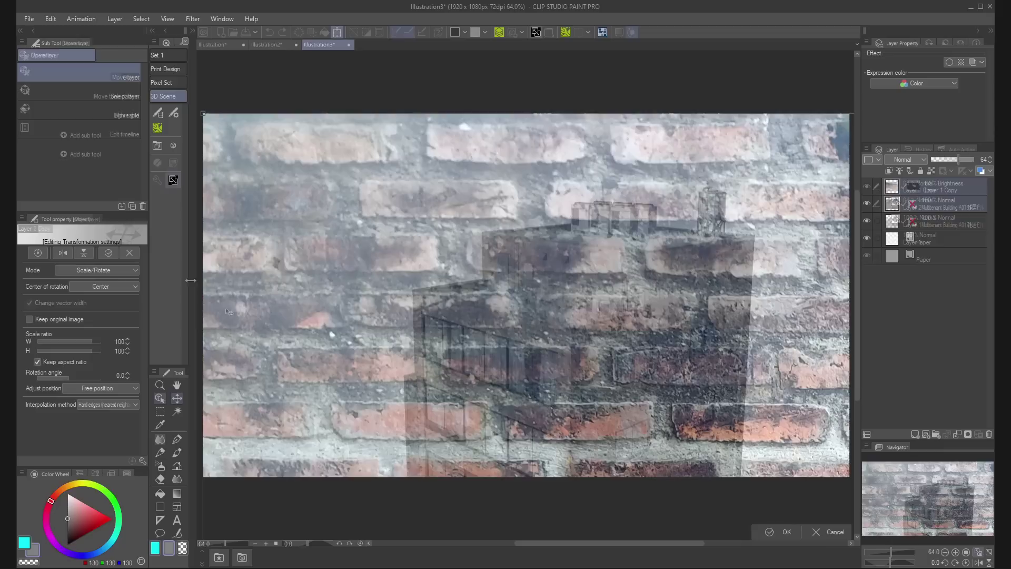
pyautogui.click(112, 286)
pyautogui.click(106, 299)
pyautogui.click(119, 345)
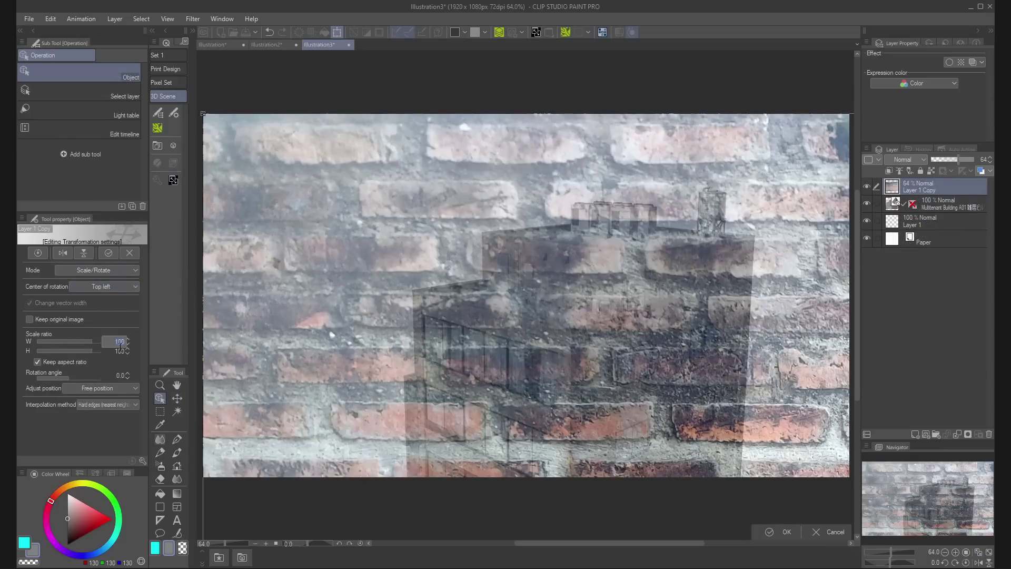
pyautogui.write('30')
pyautogui.press('Return')
pyautogui.moveTo(670, 463); pyautogui.dragTo(645, 371)
# Distort the brick photo with Free Transform so its corners follow the perspective of the rooftop wall behind the terrace, and apply it.
pyautogui.click(117, 270)
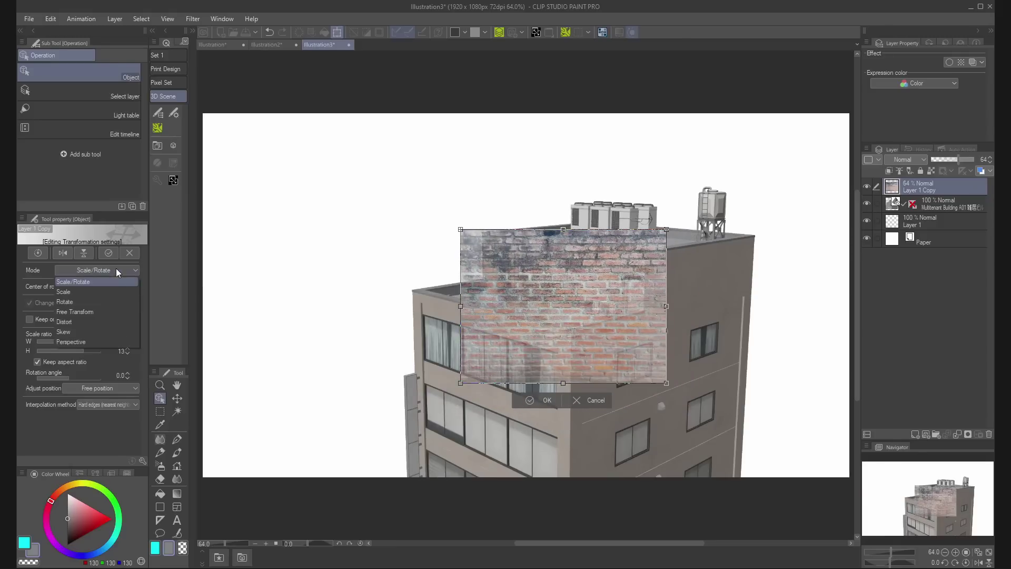
pyautogui.click(94, 312)
pyautogui.scroll(5, 579, 273)
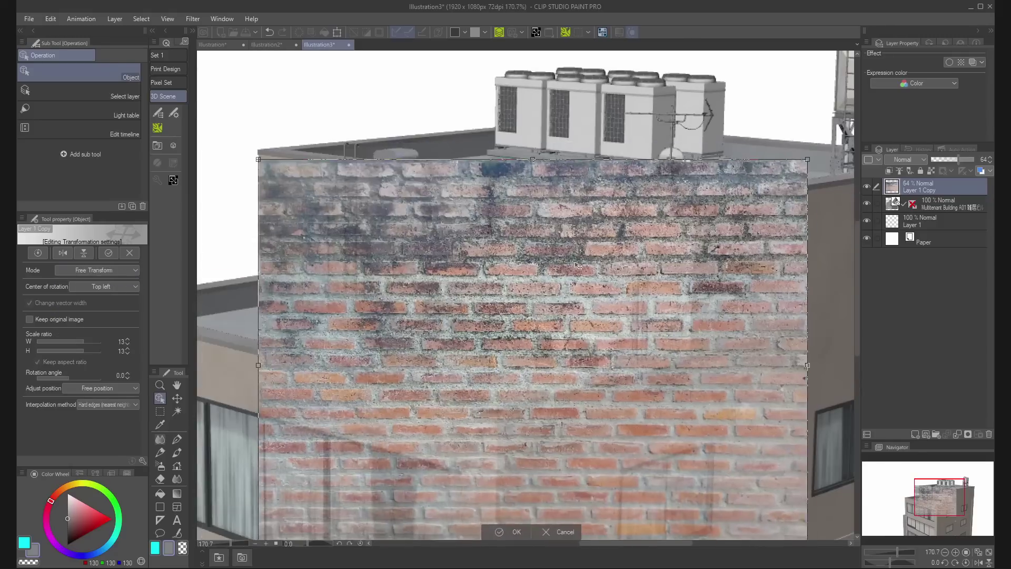
pyautogui.moveTo(806, 154); pyautogui.dragTo(692, 209)
pyautogui.moveTo(812, 536); pyautogui.dragTo(698, 371)
pyautogui.moveTo(321, 377); pyautogui.dragTo(367, 452)
pyautogui.moveTo(318, 517); pyautogui.dragTo(316, 349)
pyautogui.moveTo(529, 397); pyautogui.dragTo(535, 314)
pyautogui.click(516, 376)
# Try Soft light on the brick photo layer, and set its blending mode to Overlay.
pyautogui.click(905, 159)
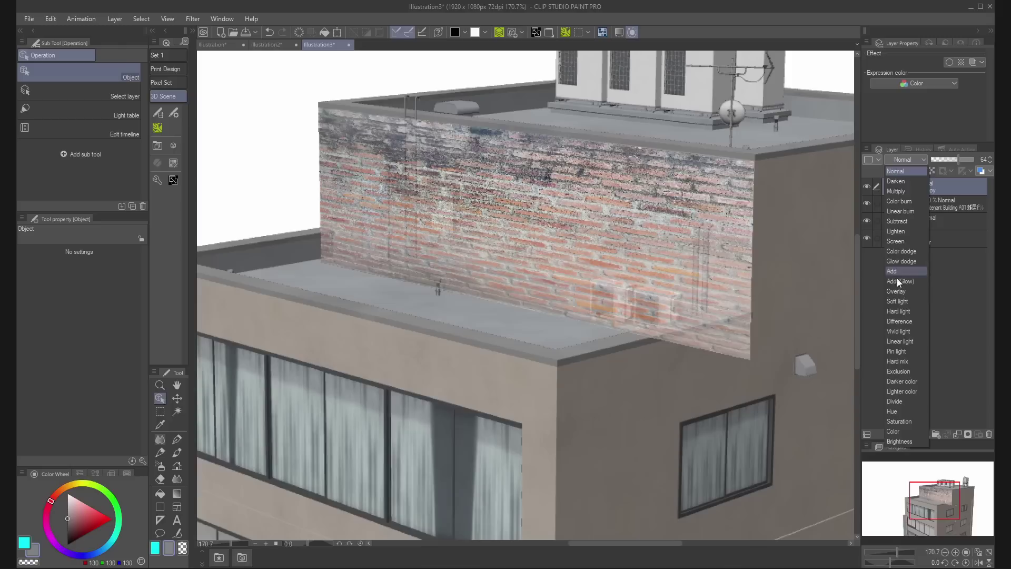
pyautogui.click(906, 302)
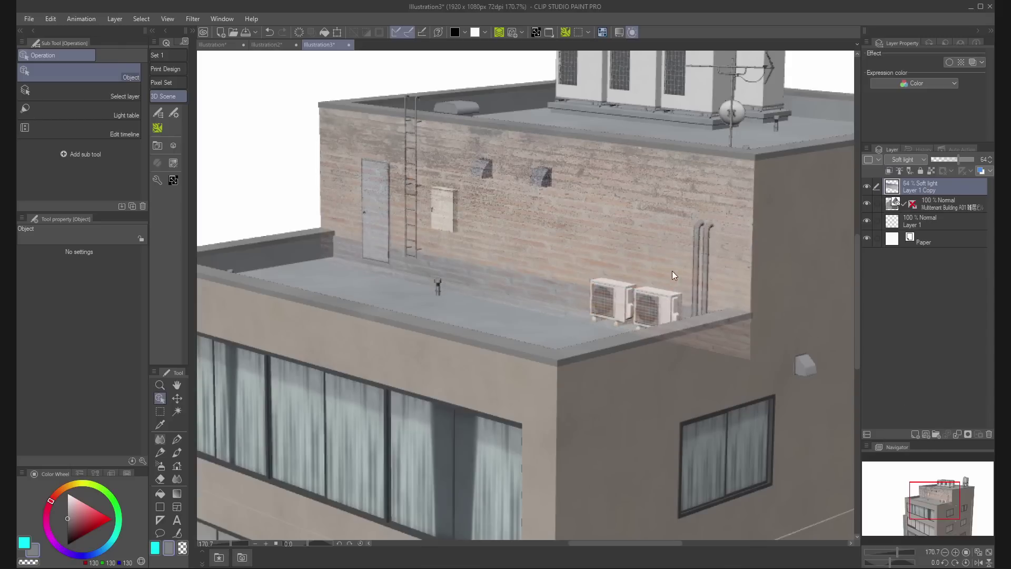
pyautogui.scroll(1, 911, 163)
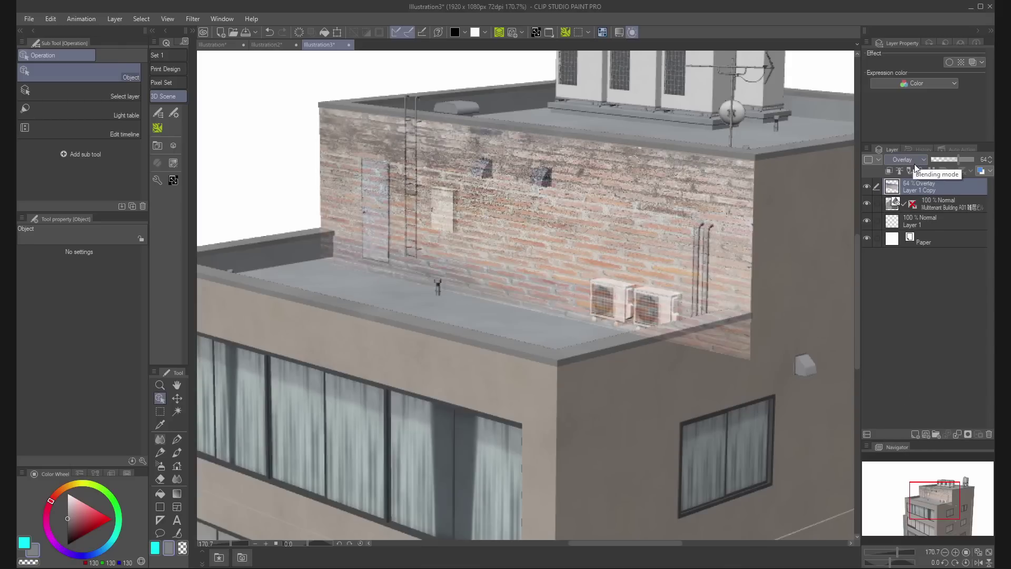
# Hide the brick layer with a layer mask and reveal bricks on the middle of the rooftop wall with the Soft airbrush.
pyautogui.click(968, 434)
pyautogui.press('b')
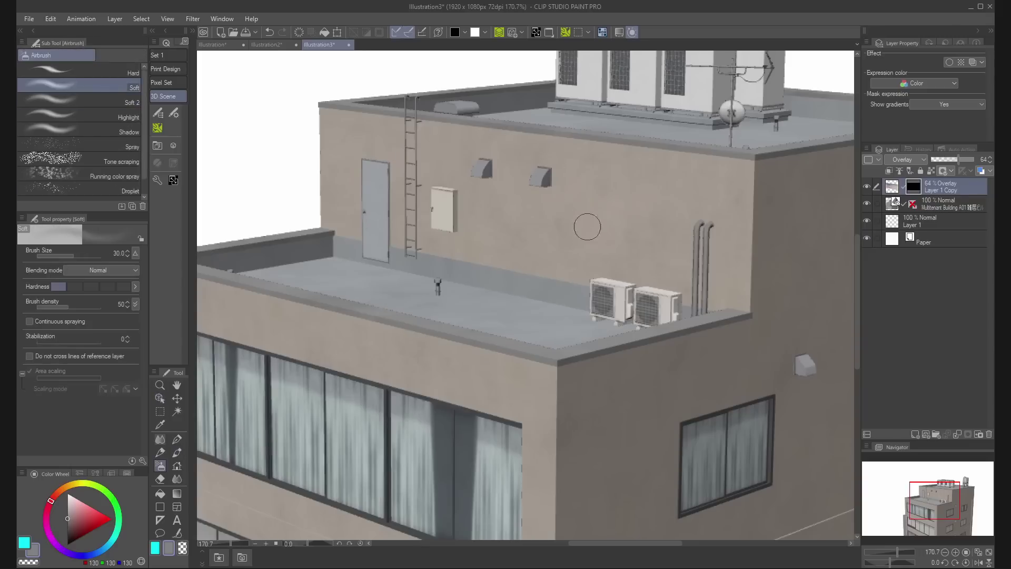
pyautogui.moveTo(587, 226)
pyautogui.mouseDown()
pyautogui.moveTo(717, 181)
pyautogui.moveTo(572, 191)
pyautogui.moveTo(538, 207)
pyautogui.moveTo(479, 197)
pyautogui.moveTo(514, 166)
pyautogui.moveTo(604, 158)
pyautogui.moveTo(717, 183)
pyautogui.moveTo(737, 203)
pyautogui.moveTo(731, 294)
pyautogui.moveTo(664, 202)
pyautogui.moveTo(589, 252)
pyautogui.moveTo(492, 237)
pyautogui.mouseUp()
# Extend the bricks in the mask with the Soft airbrush around the door, ladder and pipes, leaving the building's perspective ruler disabled.
pyautogui.click(915, 209)
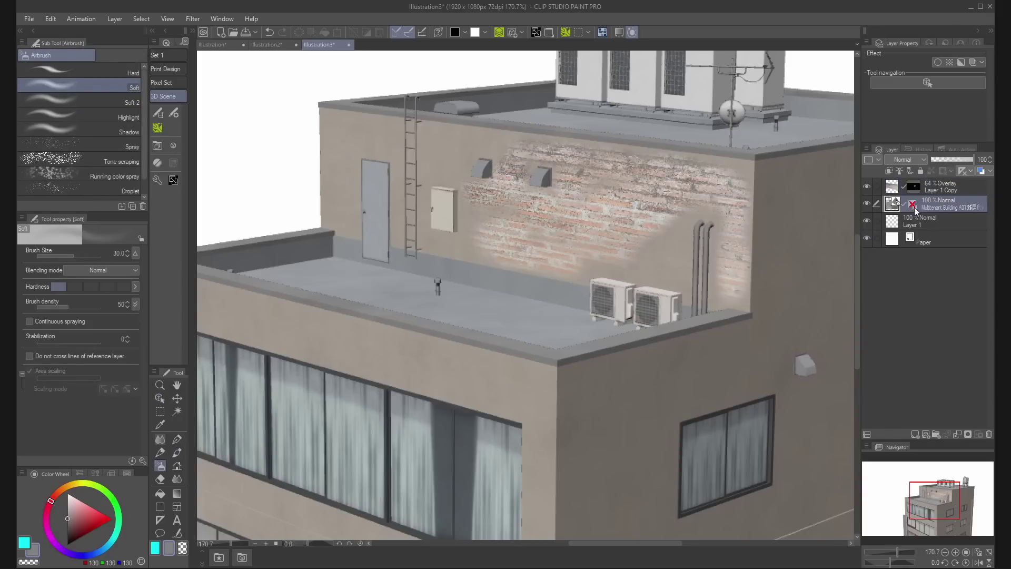
pyautogui.click(913, 187)
pyautogui.moveTo(378, 148); pyautogui.dragTo(426, 137)
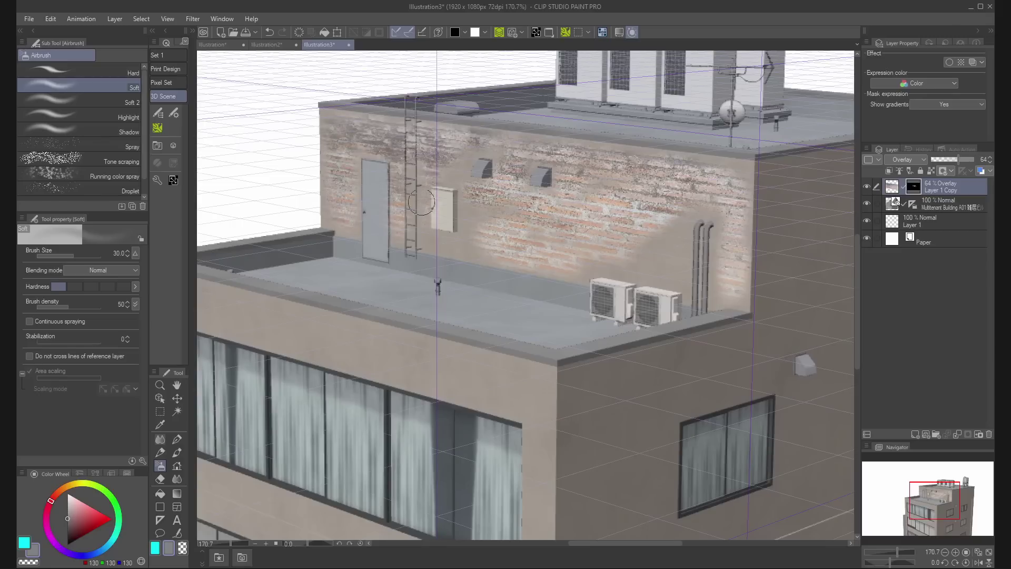
pyautogui.moveTo(423, 240); pyautogui.dragTo(526, 225)
pyautogui.moveTo(592, 260)
pyautogui.mouseDown()
pyautogui.moveTo(648, 225)
pyautogui.moveTo(680, 248)
pyautogui.moveTo(664, 225)
pyautogui.moveTo(719, 216)
pyautogui.mouseUp()
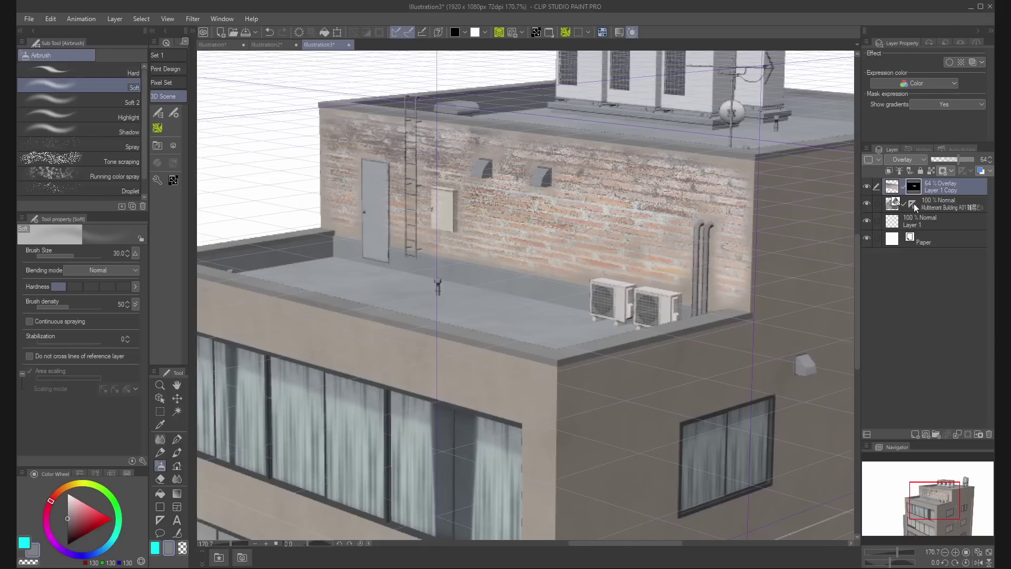
pyautogui.keyDown('shift'); pyautogui.click(912, 204); pyautogui.keyUp('shift')
# Raise the brick layer's opacity to 93% and change its blending mode to Brightness.
pyautogui.moveTo(954, 159); pyautogui.dragTo(970, 161)
pyautogui.click(913, 162)
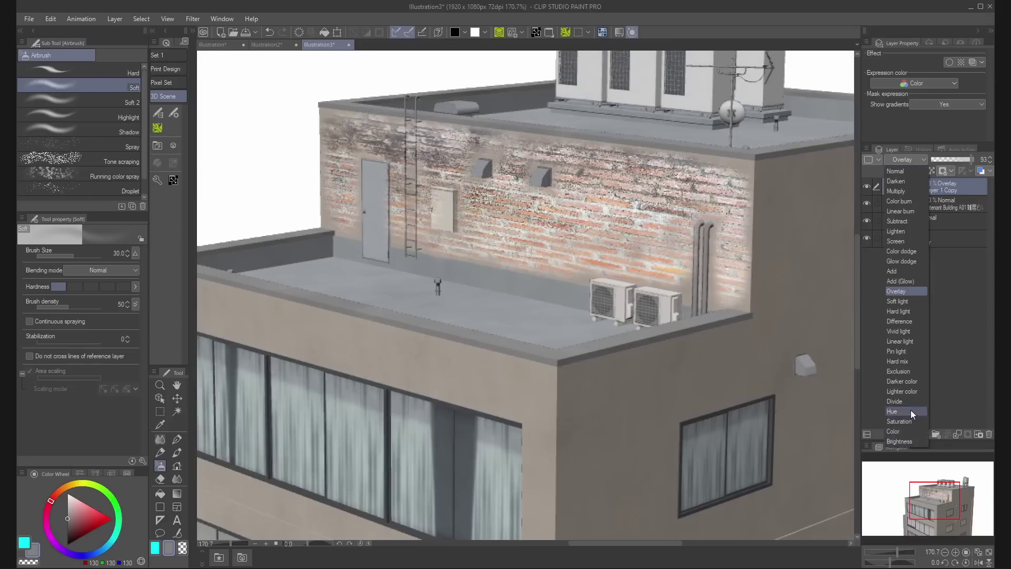
pyautogui.click(898, 441)
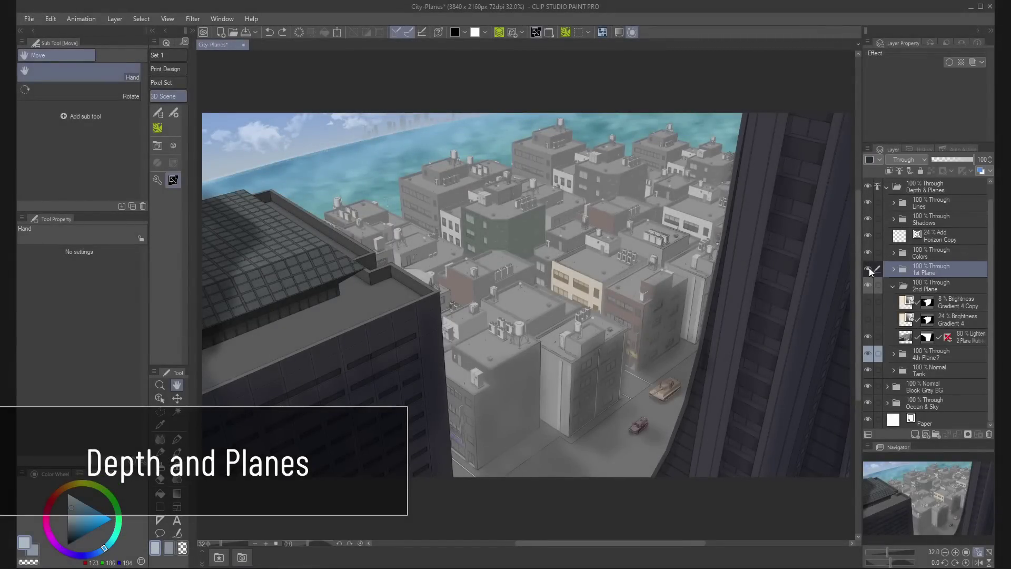
# Toggle the Lines, Shadows, 1st Plane and 2nd Plane folders in City-Planes to compare what each adds to the scene.
pyautogui.click(867, 202)
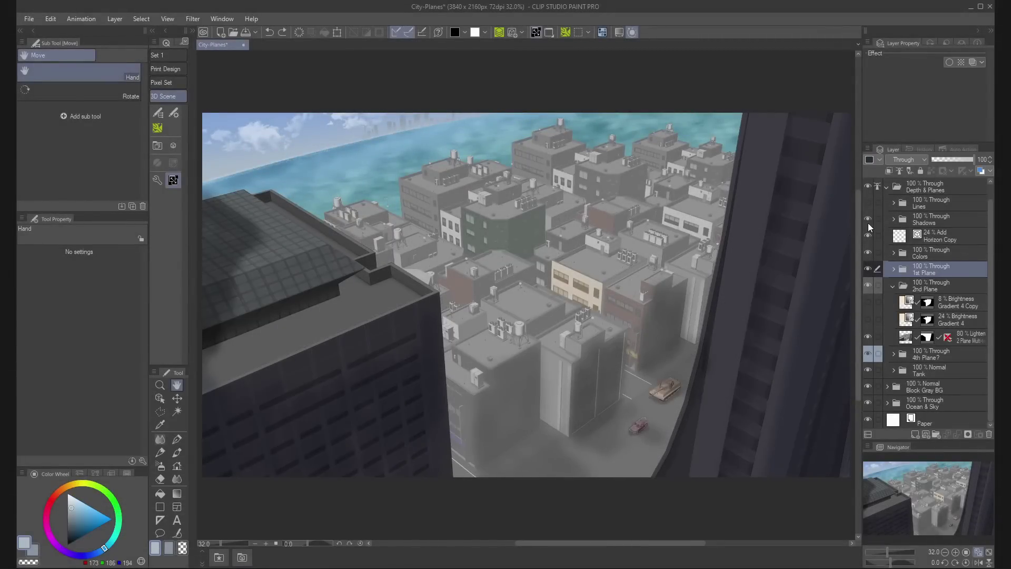
pyautogui.click(867, 220)
pyautogui.click(868, 269)
pyautogui.click(867, 269)
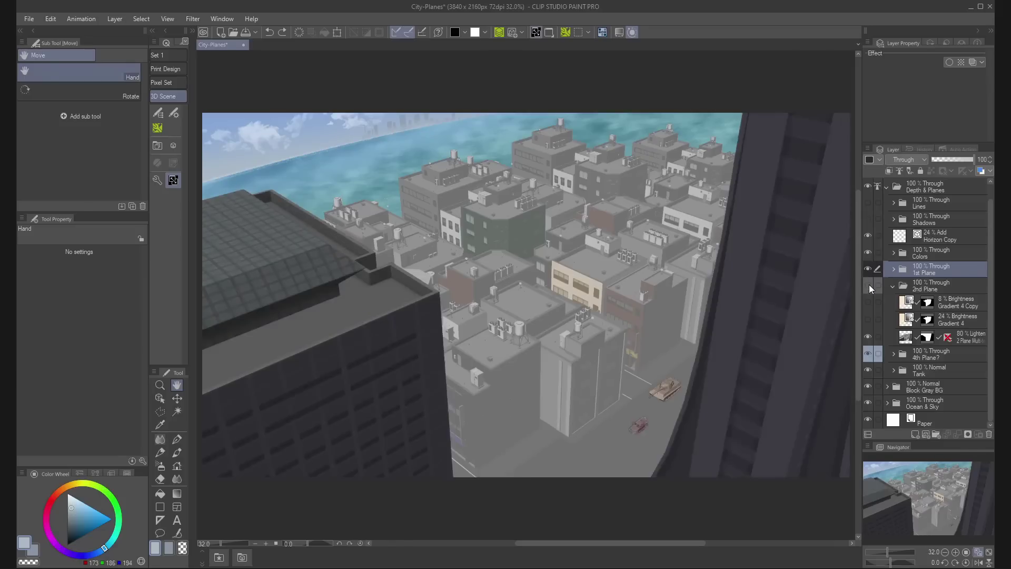
pyautogui.click(868, 284)
pyautogui.click(868, 284)
pyautogui.click(867, 219)
pyautogui.click(867, 202)
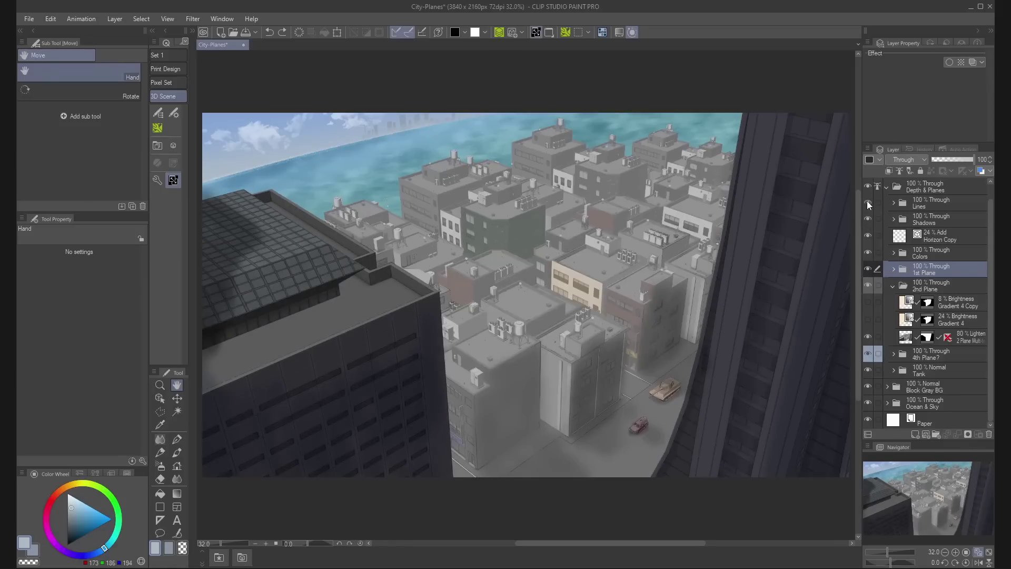
# Set the 2nd Plane building layer to Normal at 72% opacity and show the two Gradient 4 brightness layers above it.
pyautogui.click(954, 319)
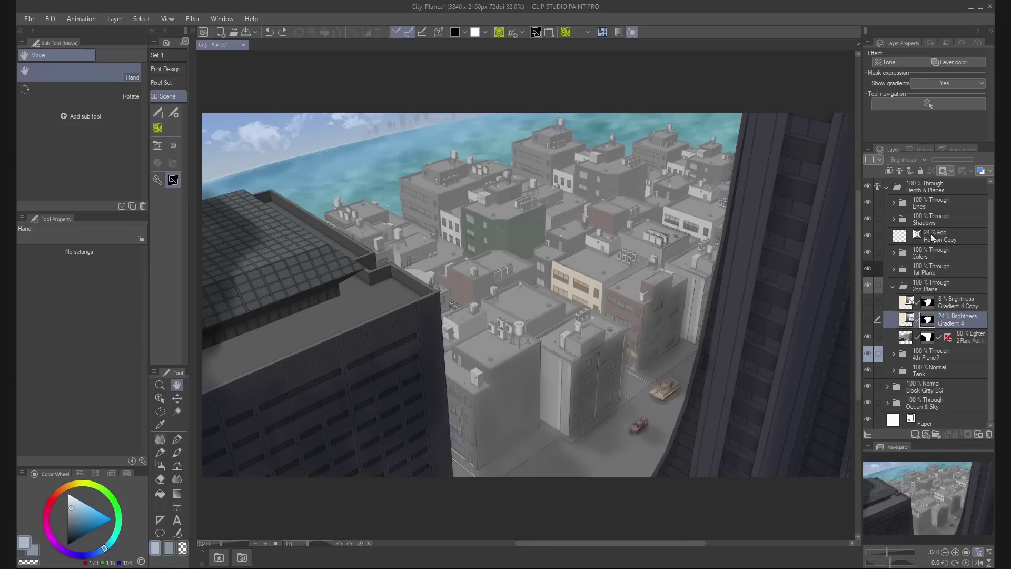
pyautogui.click(962, 337)
pyautogui.click(905, 159)
pyautogui.click(902, 169)
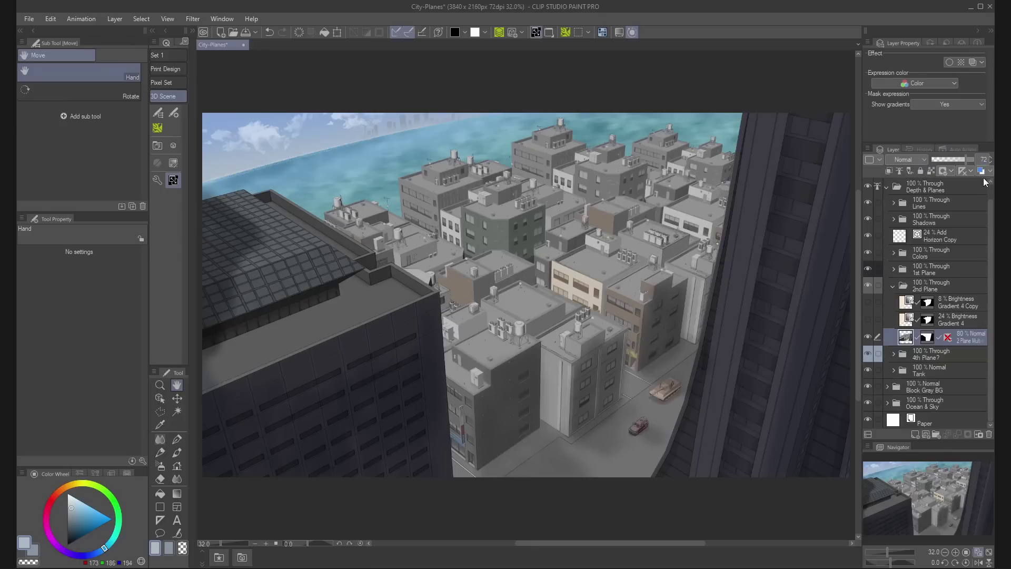
pyautogui.click(867, 319)
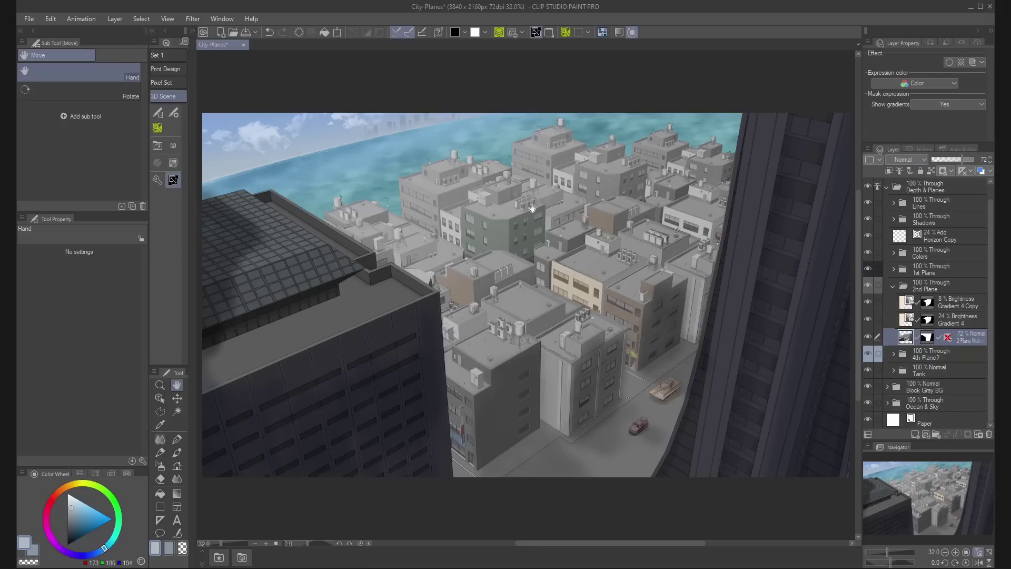
# Examine the middle-plane rooftops and the horizon skyline at 100% zoom, and return to the full illustration.
pyautogui.click(943, 359)
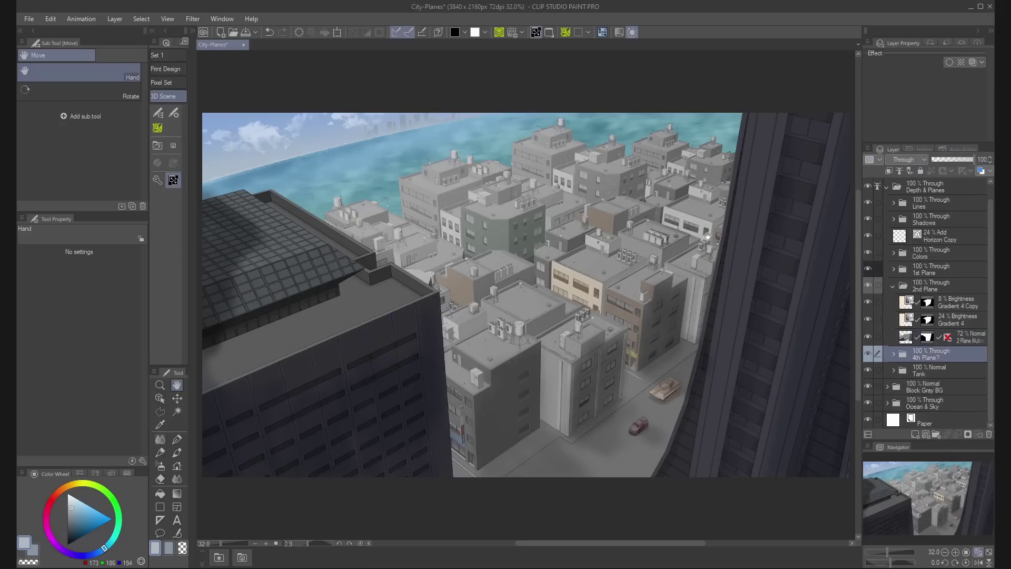
pyautogui.hotkey('ctrl', 'alt', '0')
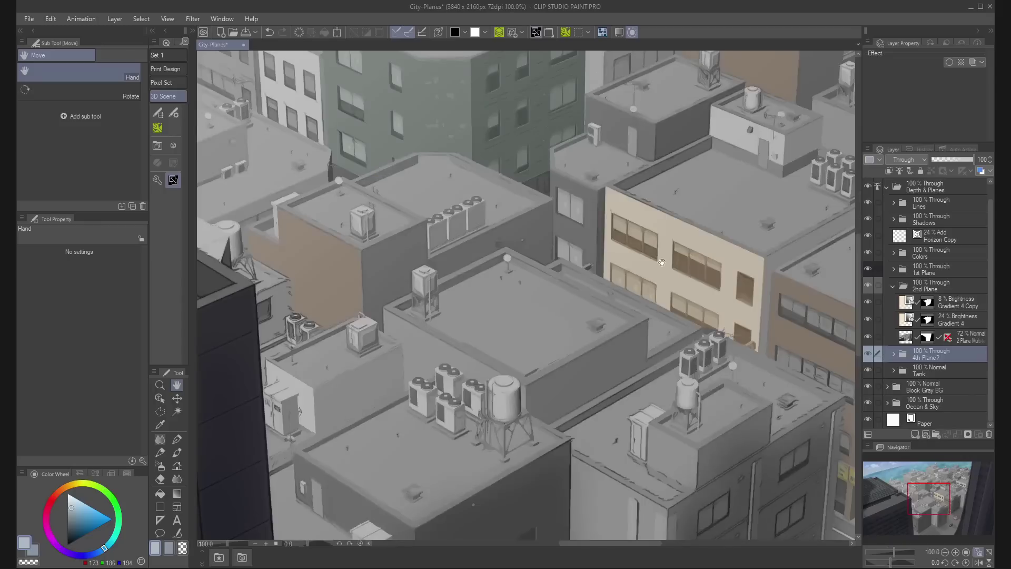
pyautogui.click(898, 470)
pyautogui.moveTo(588, 239); pyautogui.dragTo(578, 265)
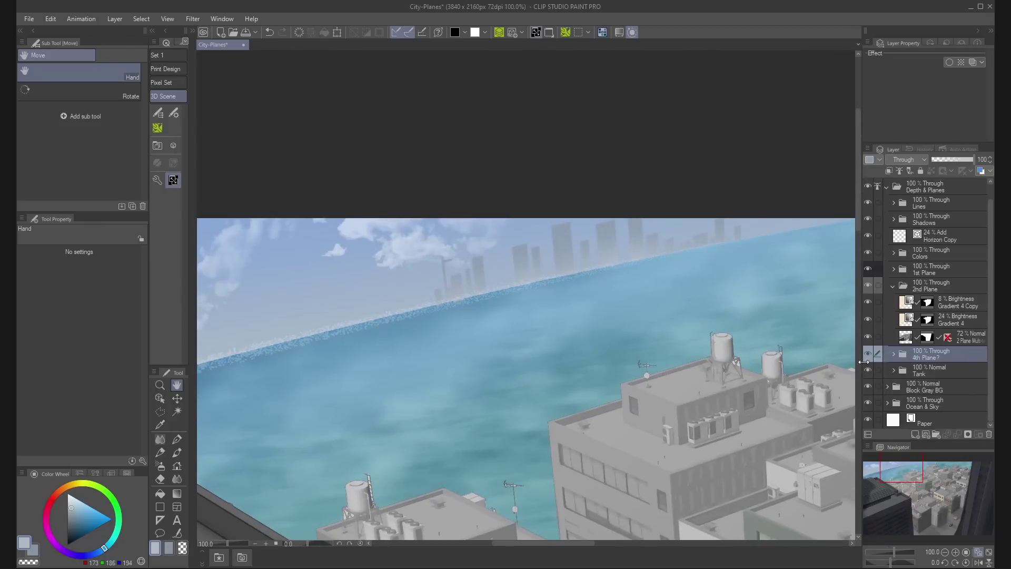
pyautogui.click(987, 552)
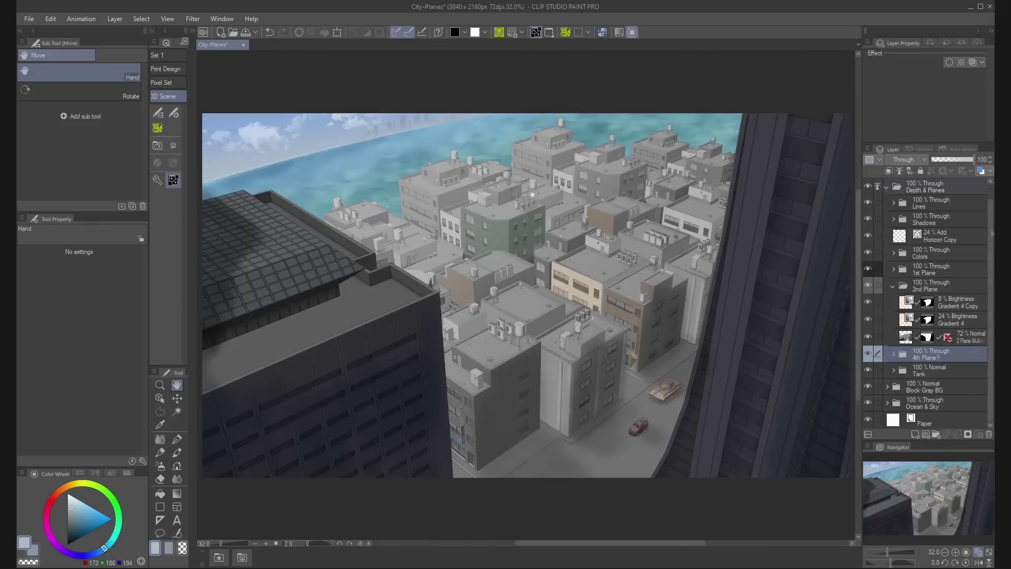
# Add a mid-gray fill layer (RGB 136, 136, 136) at the top of the Depth & Planes folder with the Color blending mode.
pyautogui.click(867, 149)
pyautogui.moveTo(885, 178)
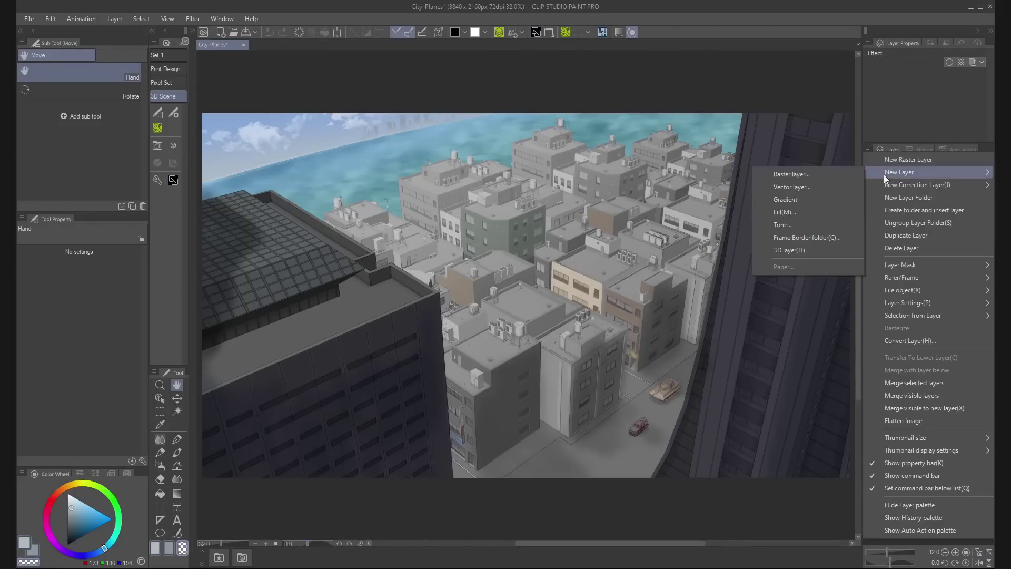
pyautogui.click(816, 212)
pyautogui.moveTo(602, 371)
pyautogui.mouseDown()
pyautogui.moveTo(602, 411)
pyautogui.moveTo(602, 373)
pyautogui.mouseUp()
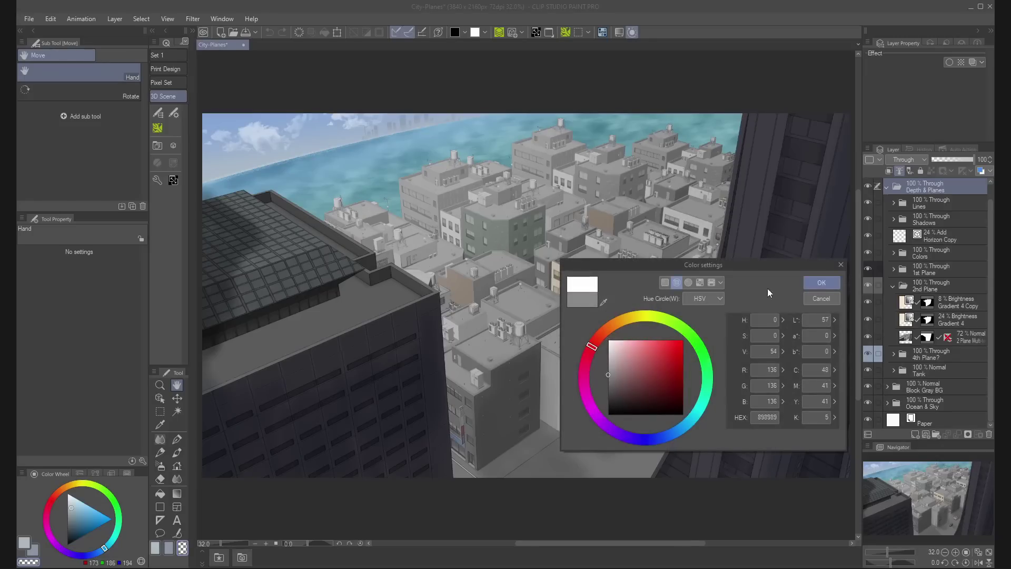
pyautogui.click(820, 282)
pyautogui.click(906, 159)
pyautogui.click(895, 431)
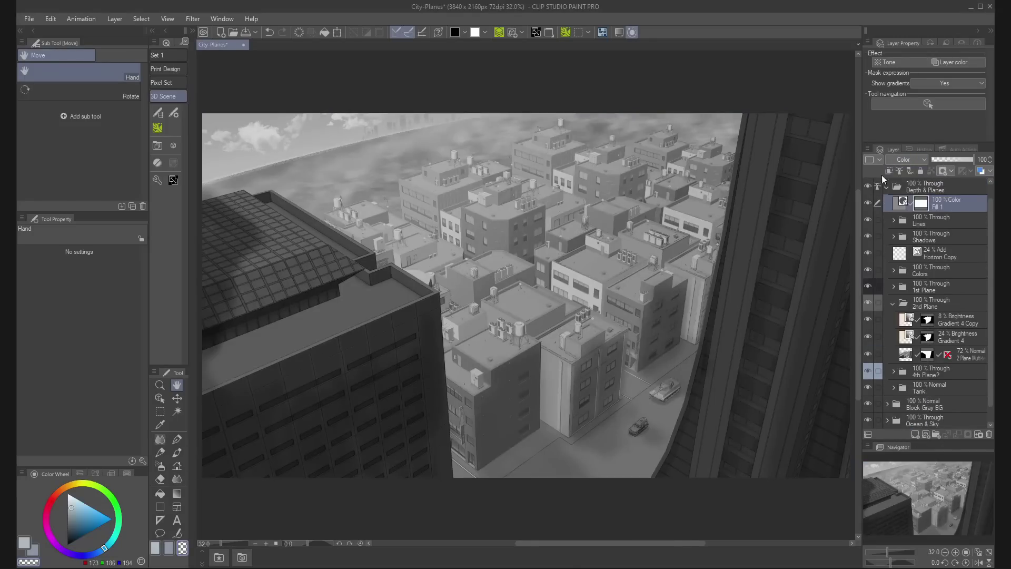
# Add a Tone Curve correction layer above the gray fill, lowering the shadows and raising the highlights for more contrast.
pyautogui.click(867, 149)
pyautogui.moveTo(885, 185)
pyautogui.click(782, 250)
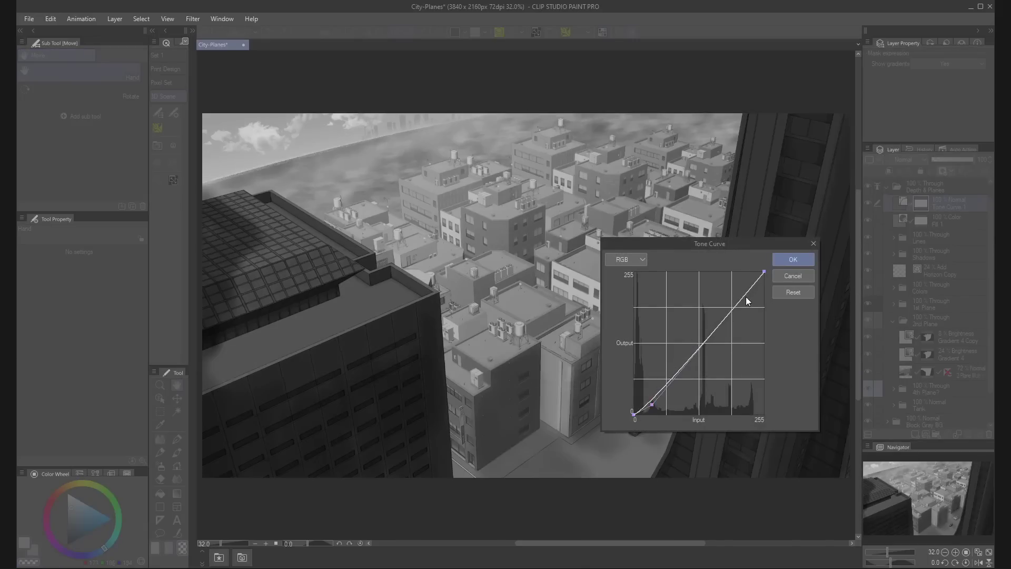
pyautogui.moveTo(746, 301); pyautogui.dragTo(736, 290)
pyautogui.click(791, 259)
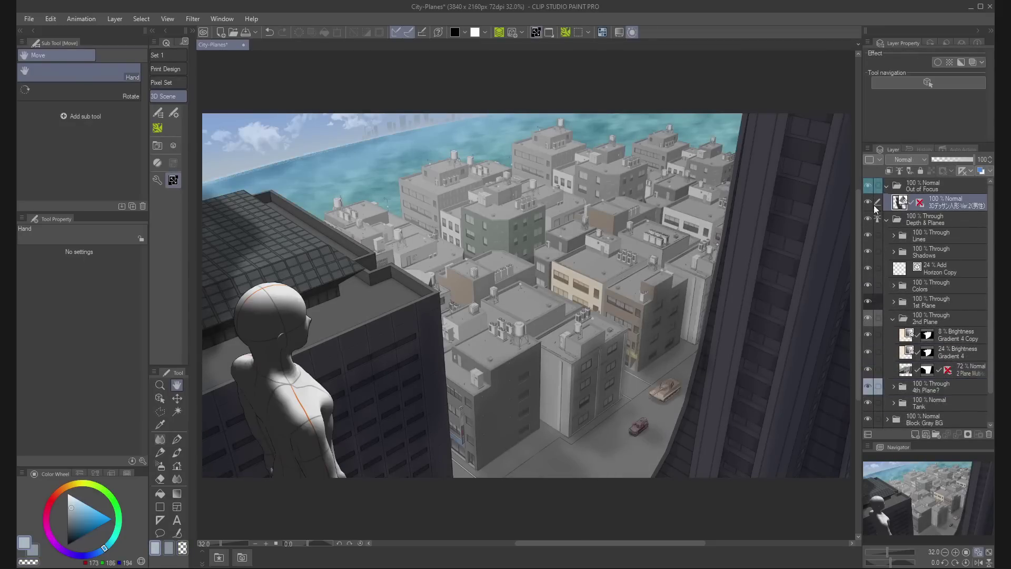
# Increase the perspective of the 3D drawing figure in the Out of Focus folder to 5.40.
pyautogui.press('o')
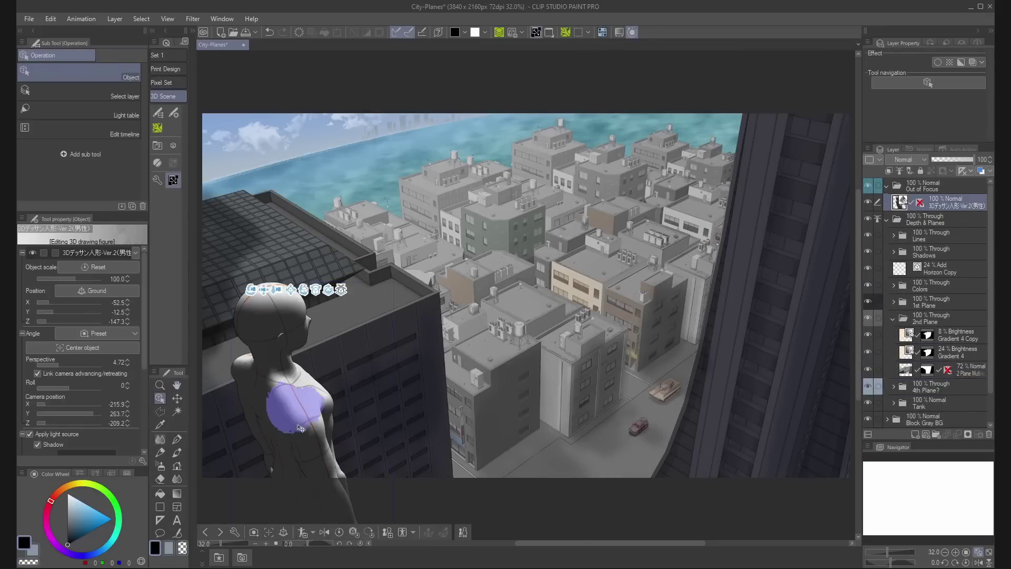
pyautogui.click(126, 361)
pyautogui.click(126, 361)
pyautogui.click(127, 361)
pyautogui.click(126, 360)
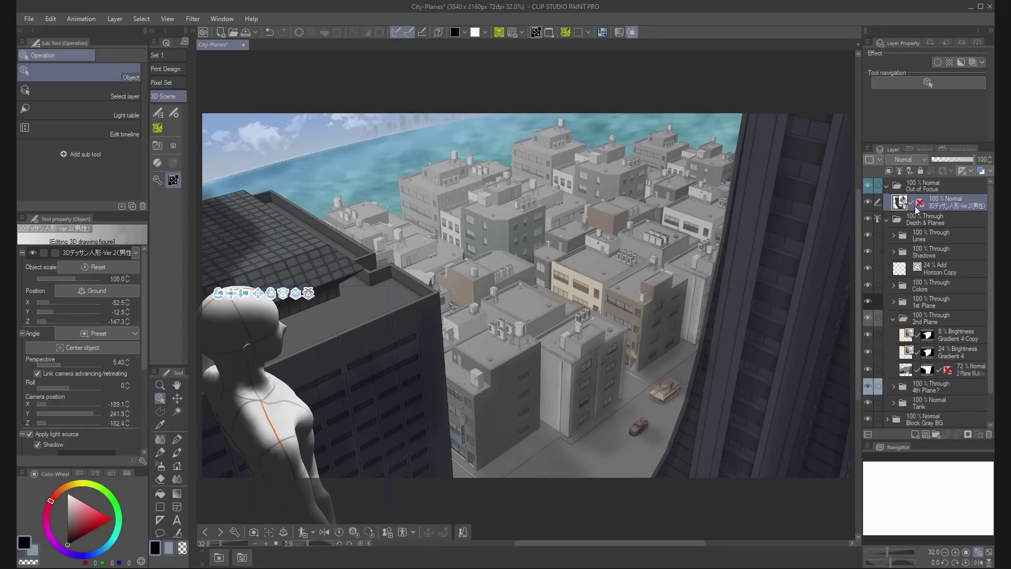
pyautogui.click(351, 330)
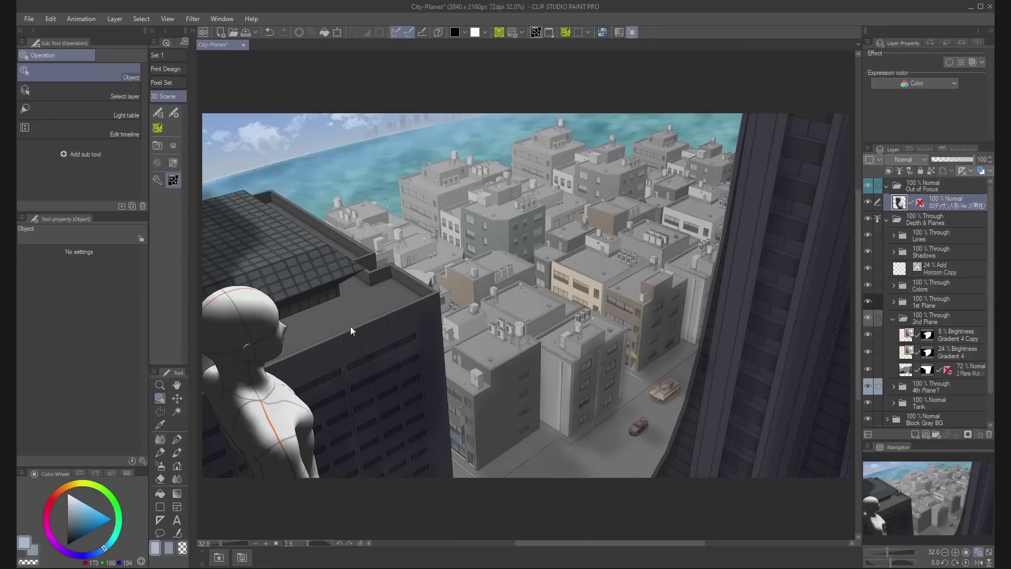
# Apply a Gaussian blur to the foreground drawing figure to throw it out of focus.
pyautogui.click(193, 18)
pyautogui.moveTo(211, 31)
pyautogui.click(284, 53)
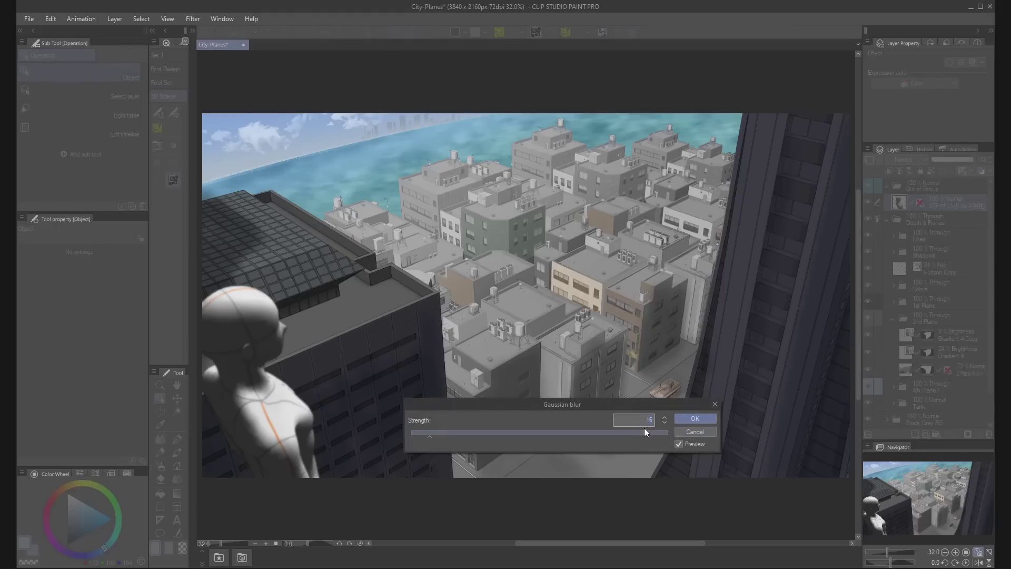
pyautogui.press('Return')
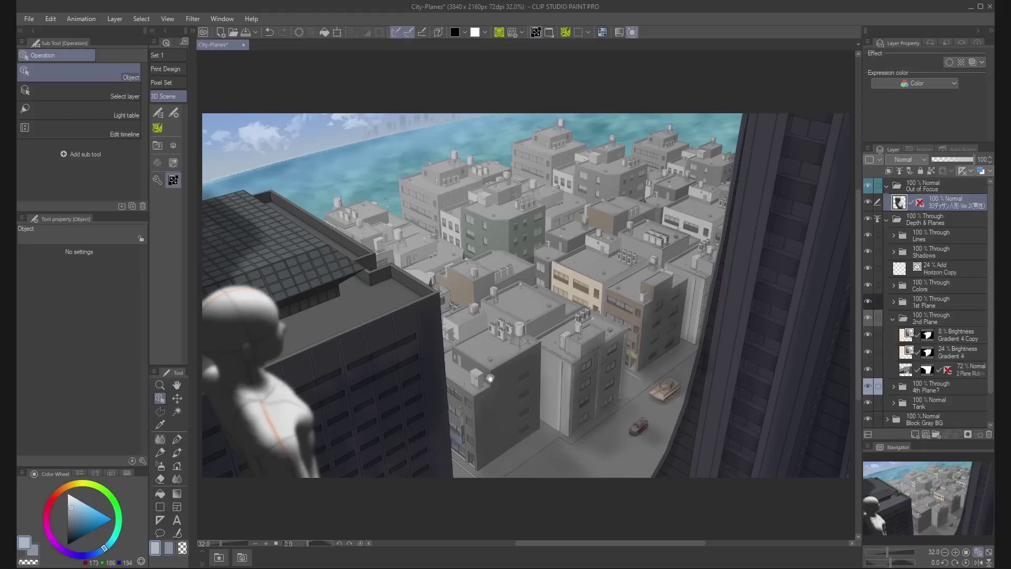
# Add a Tone Curve correction layer above the blurred figure, pulling the lower part of the curve down to darken it.
pyautogui.scroll(-1, 547, 391)
pyautogui.scroll(2, 340, 418)
pyautogui.scroll(-2, 340, 418)
pyautogui.press('space')
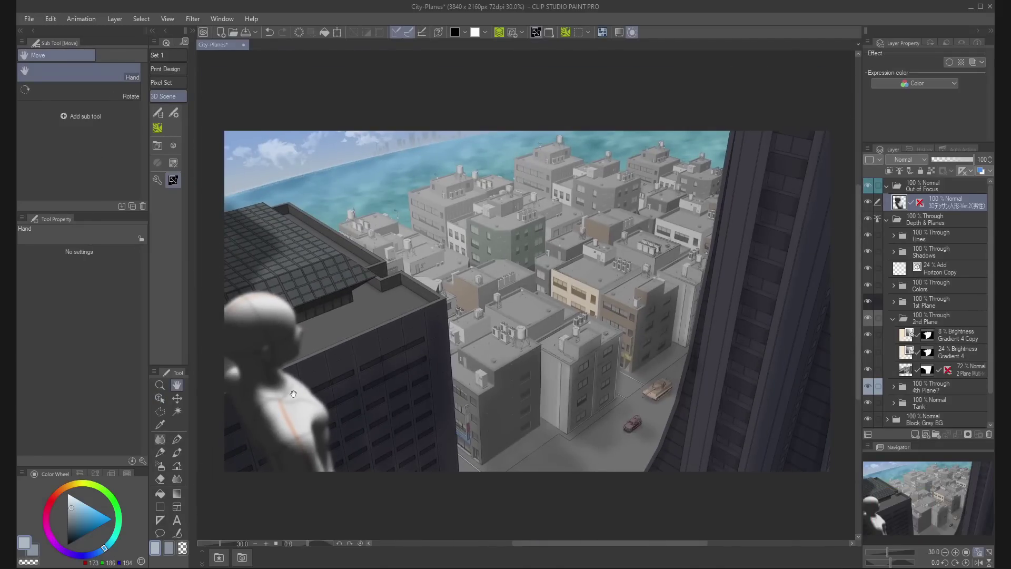
pyautogui.click(868, 150)
pyautogui.moveTo(919, 193)
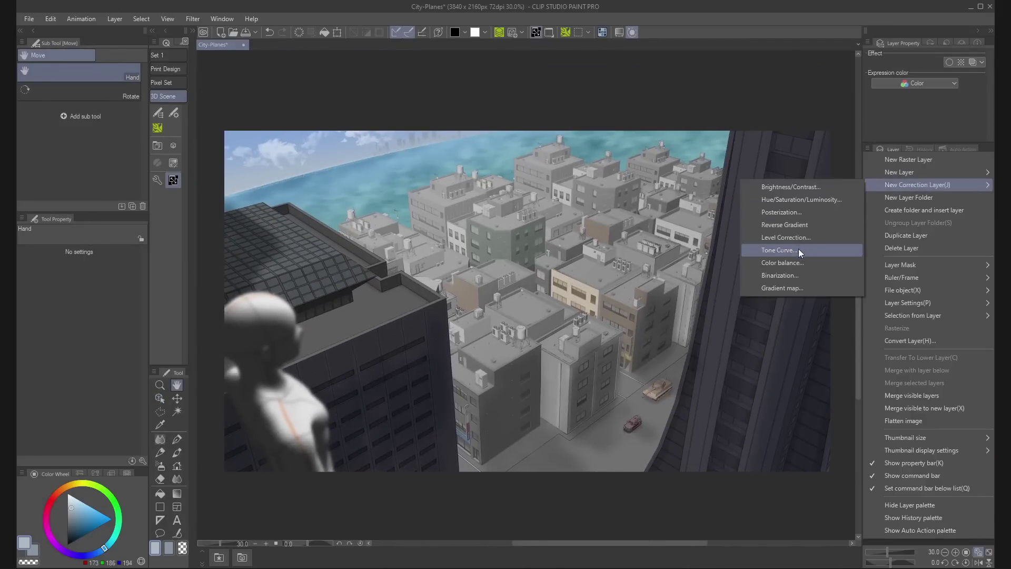
pyautogui.click(768, 251)
pyautogui.moveTo(665, 381); pyautogui.dragTo(674, 410)
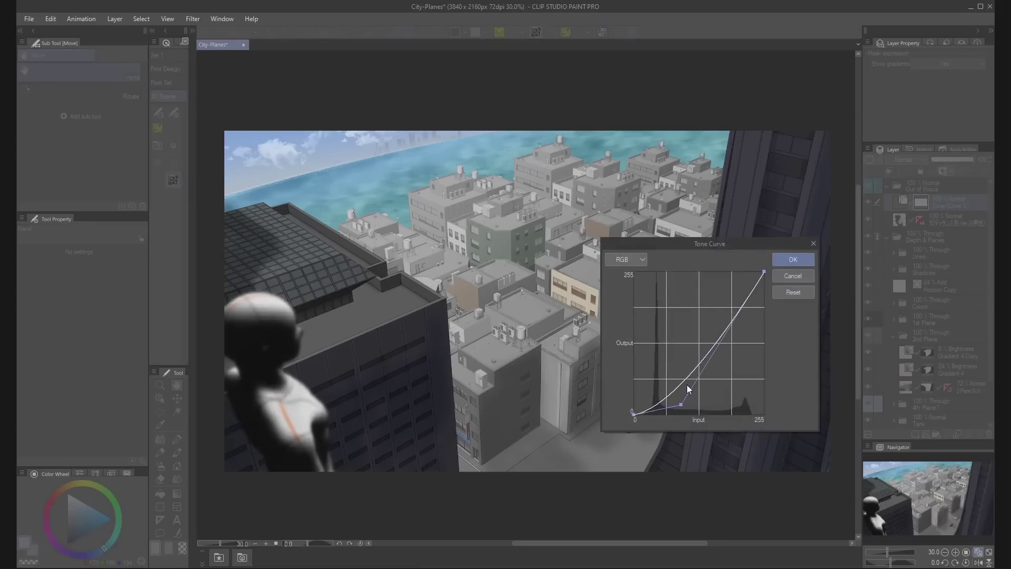
pyautogui.click(792, 260)
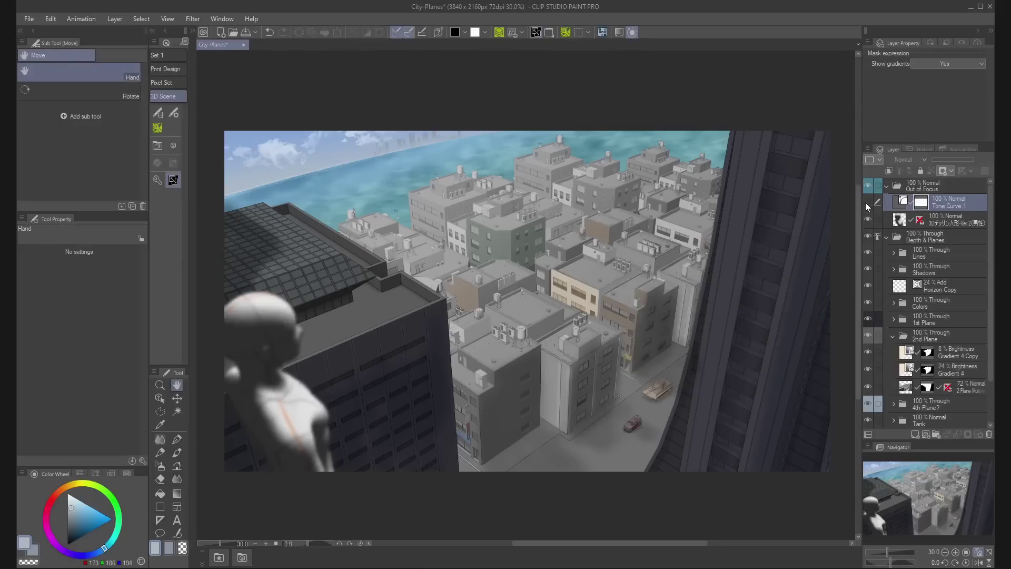